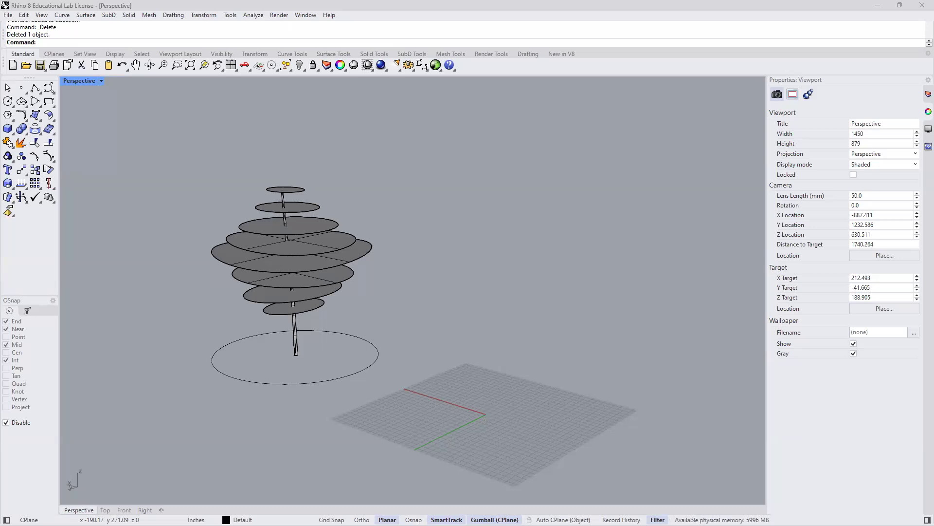
pyautogui.keyDown('shift'); pyautogui.moveTo(340, 352); pyautogui.dragTo(399, 390, button='right'); pyautogui.keyUp('shift')
pyautogui.moveTo(400, 390); pyautogui.dragTo(435, 385, button='right')
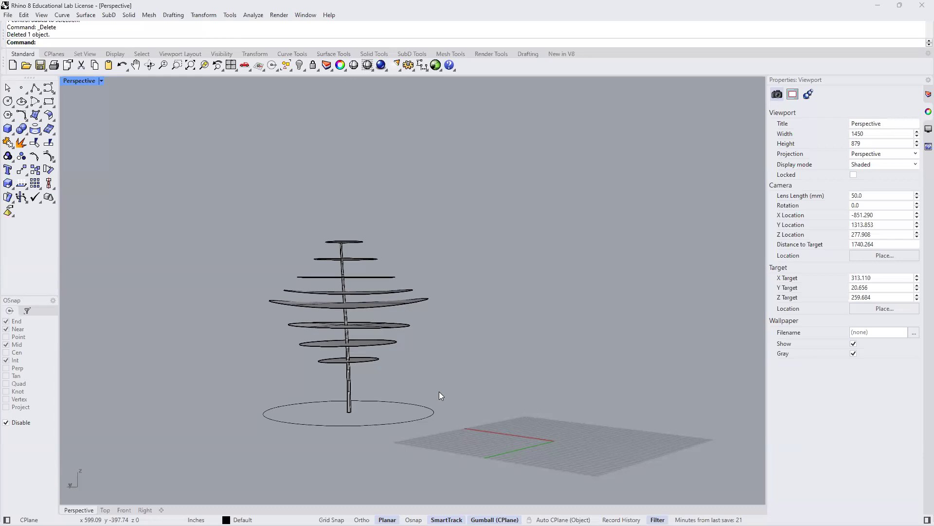
pyautogui.moveTo(438, 340); pyautogui.dragTo(388, 321, button='right')
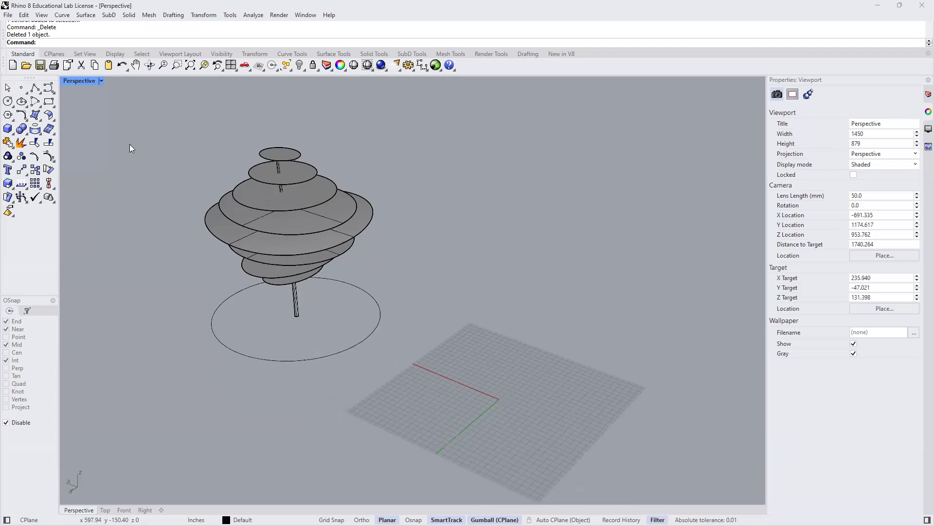
pyautogui.click(8, 15)
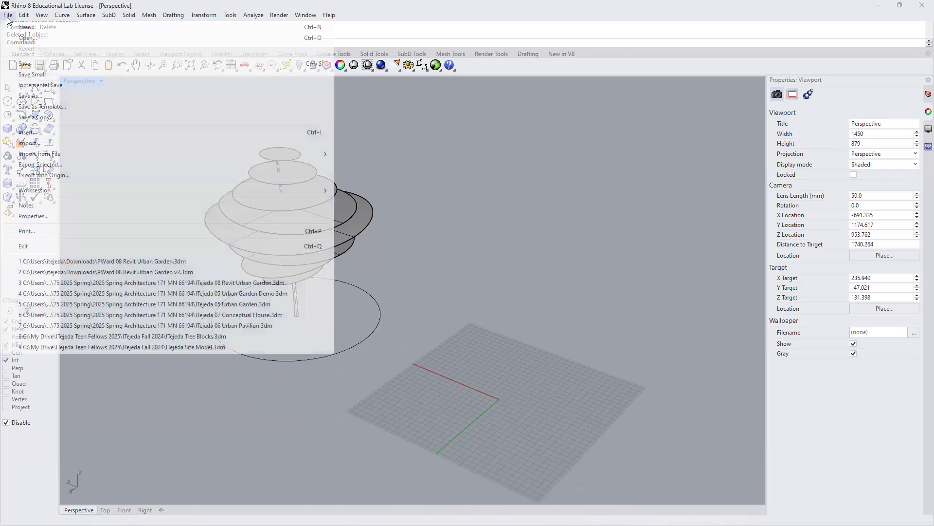
pyautogui.click(27, 27)
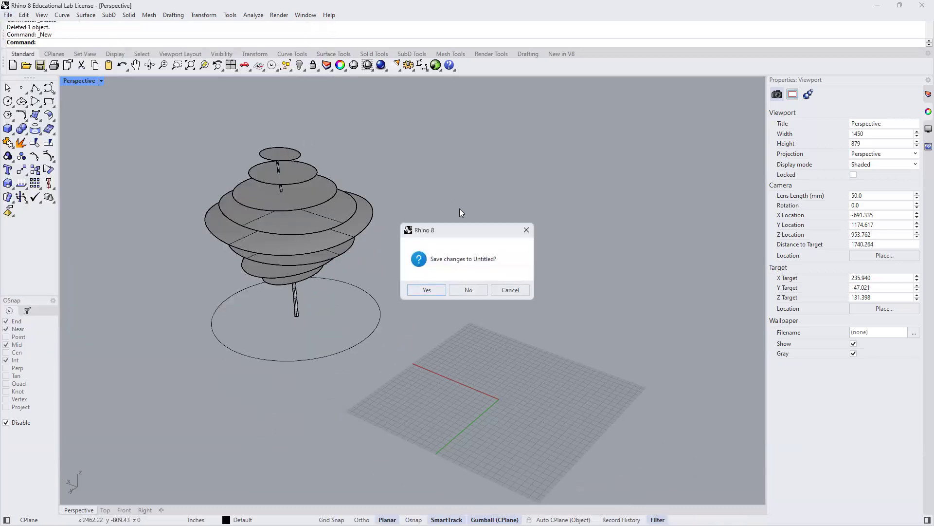
pyautogui.click(468, 291)
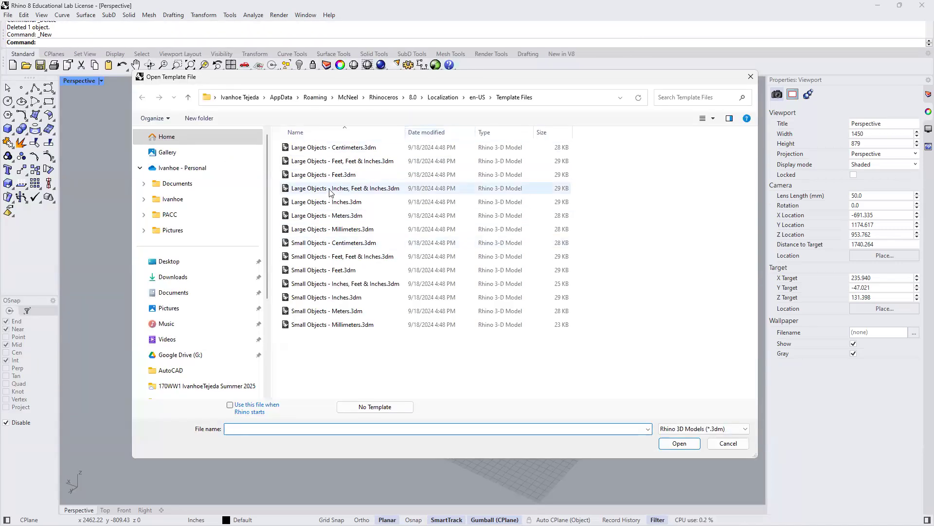
pyautogui.click(329, 190)
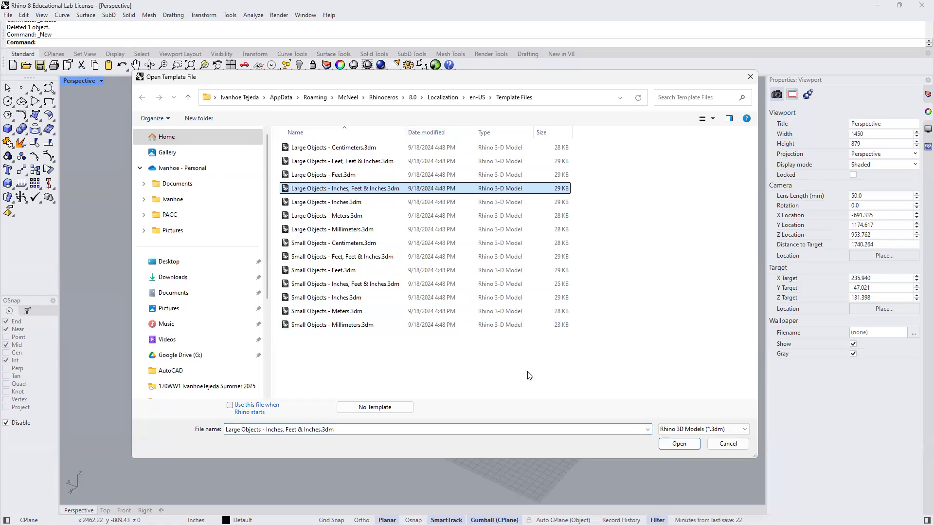
pyautogui.click(726, 444)
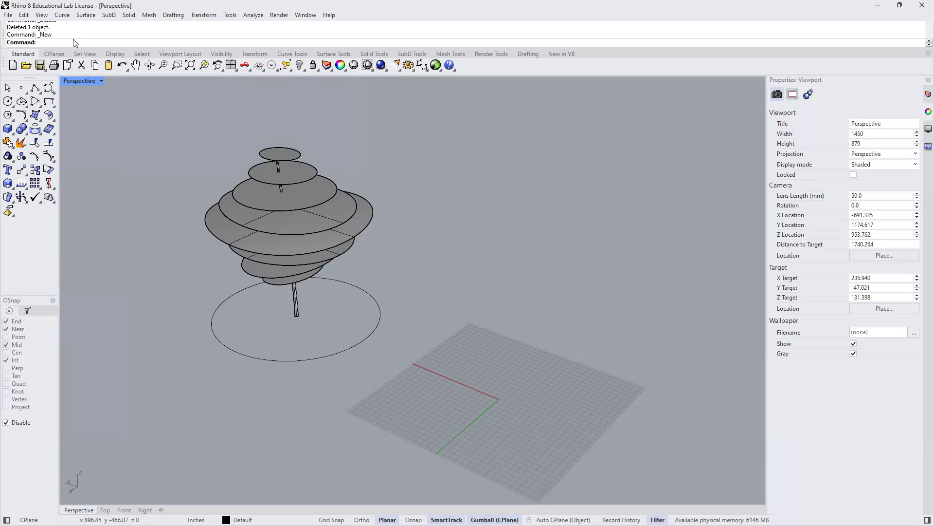
pyautogui.click(8, 15)
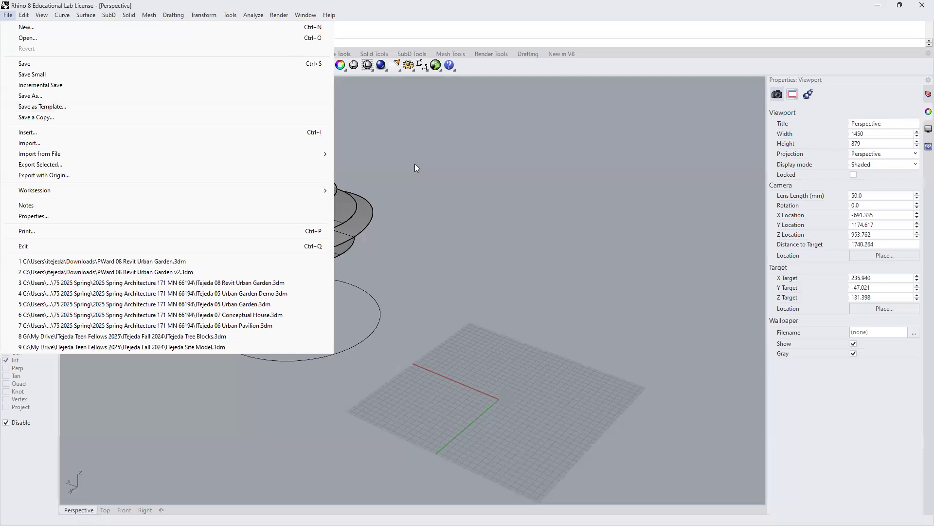
pyautogui.click(468, 198)
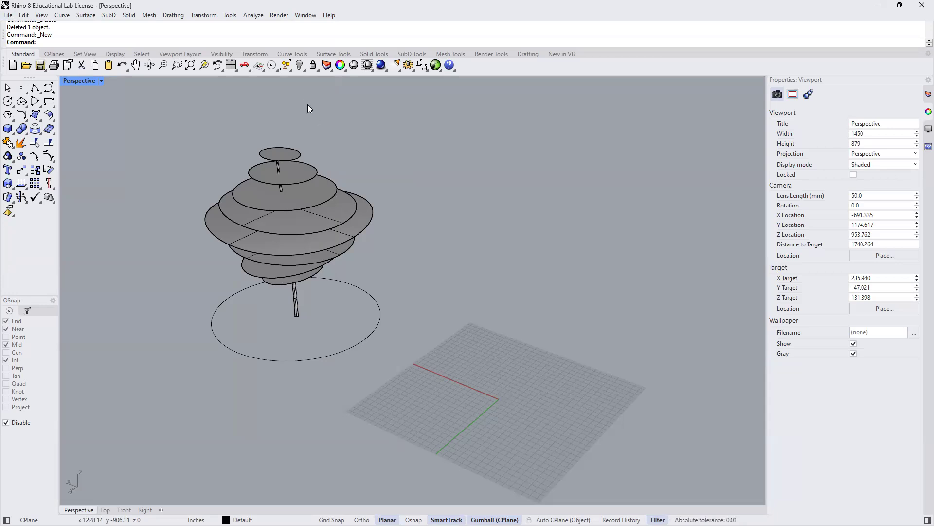
# - Restore the default window layout
pyautogui.click(305, 18)
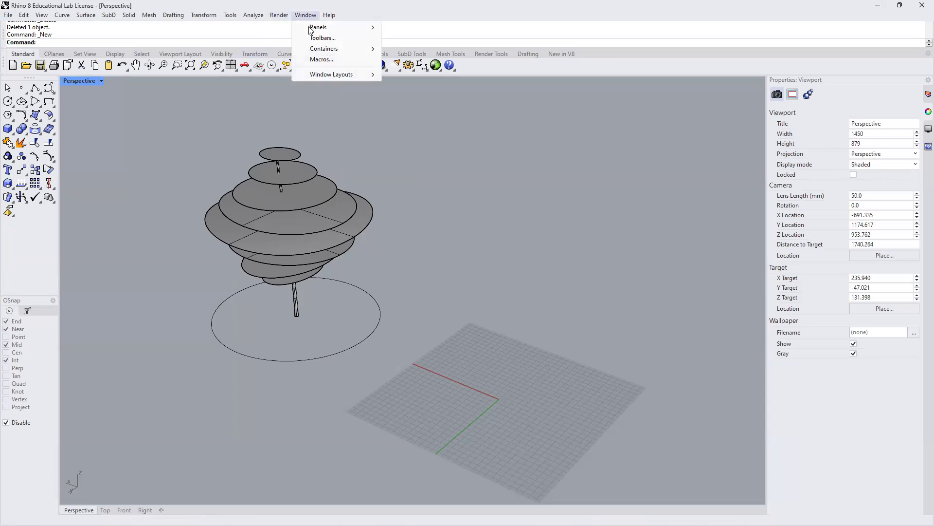
pyautogui.moveTo(327, 76)
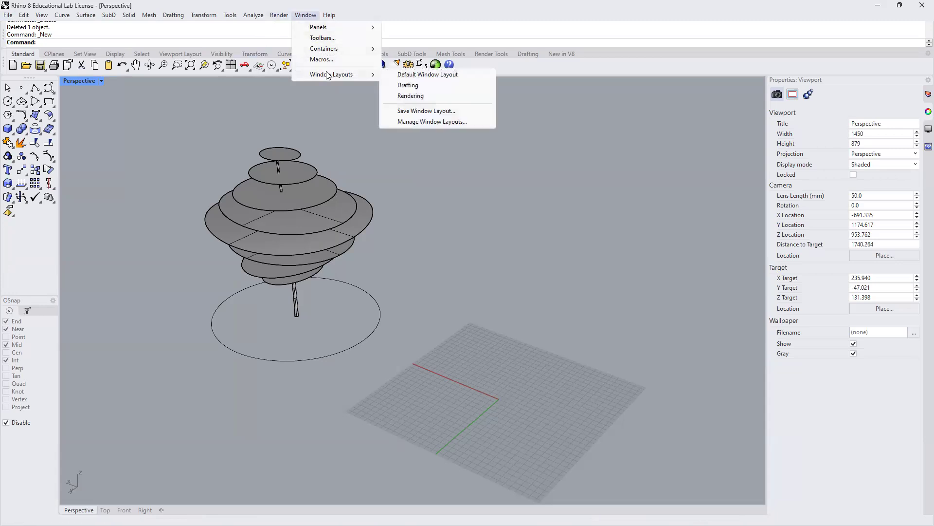
pyautogui.click(440, 77)
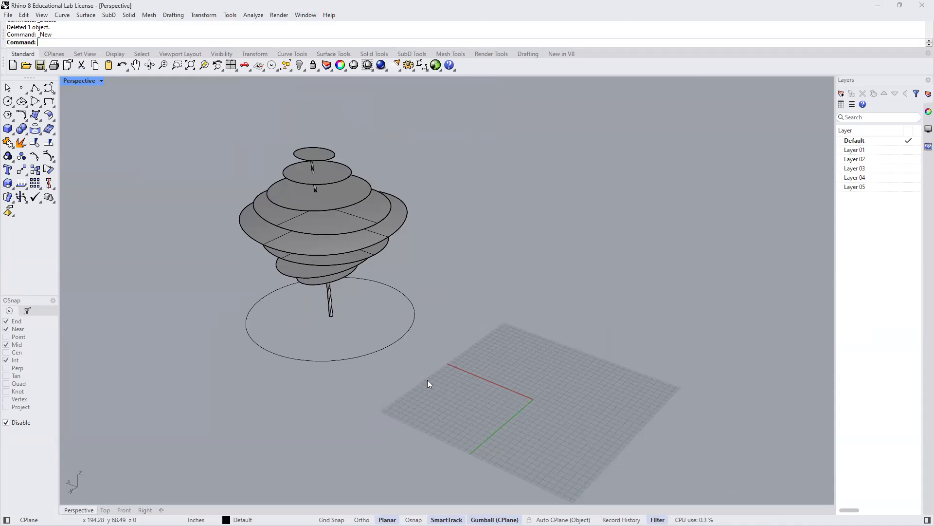
pyautogui.click(330, 305)
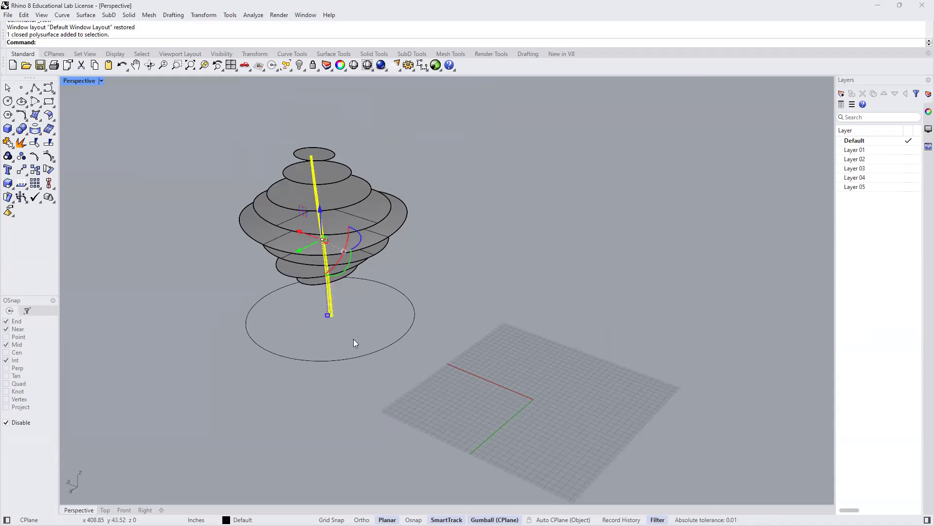
pyautogui.click(357, 327)
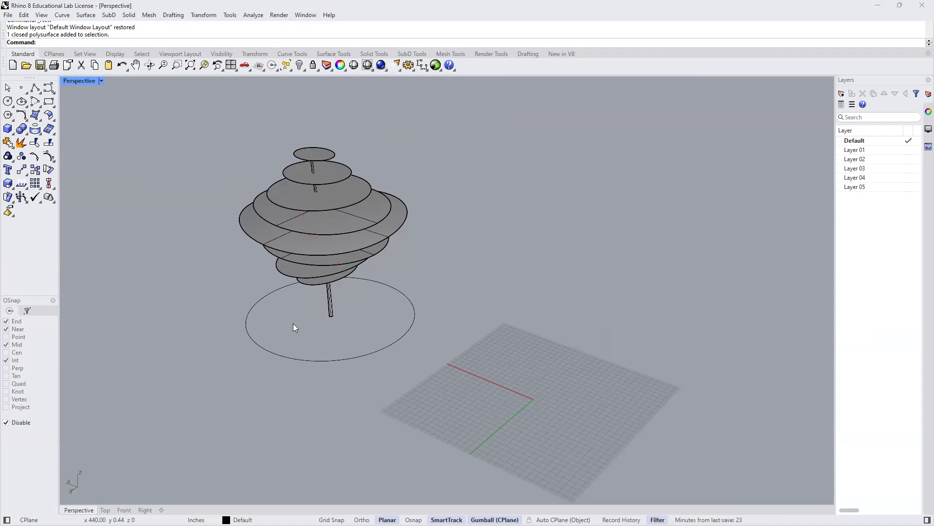
# - Enlarge the command history area and begin a truncated cone with its base centred at the origin (0)
pyautogui.click(12, 135)
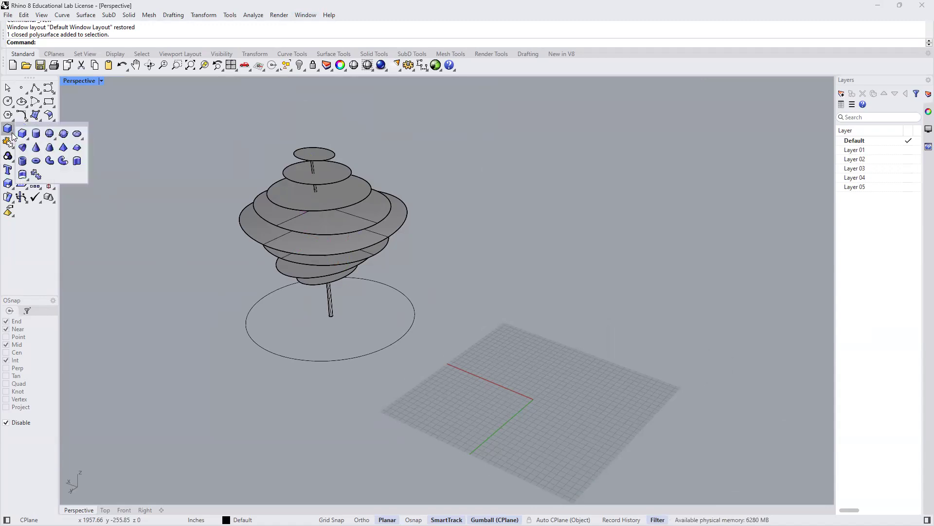
pyautogui.click(50, 147)
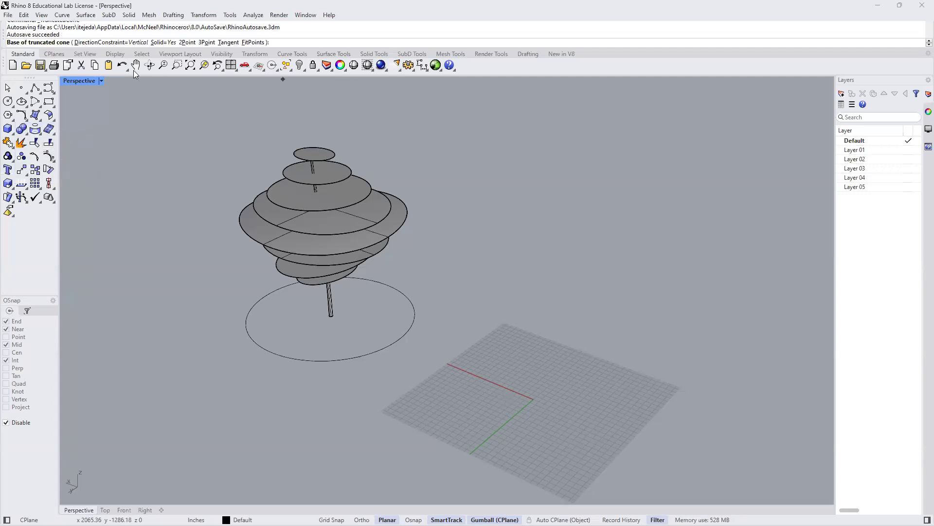
pyautogui.scroll(5, 121, 35)
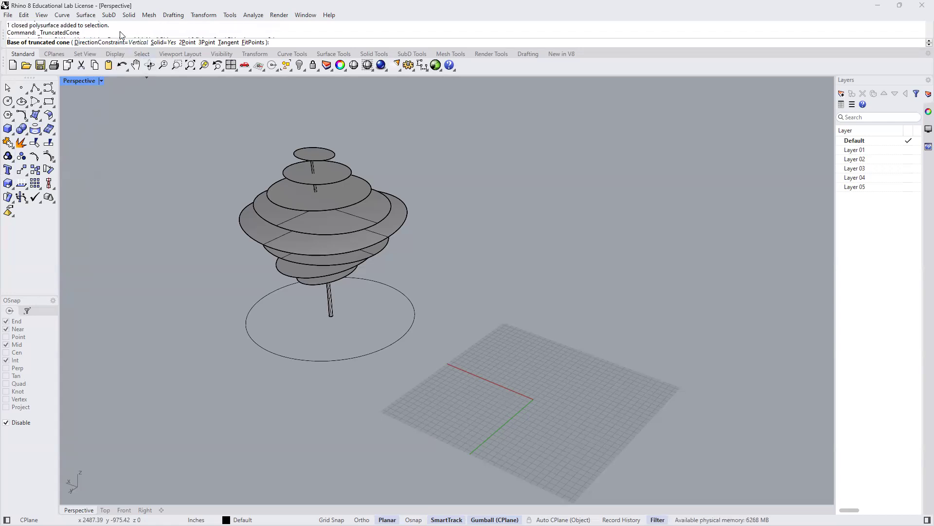
pyautogui.scroll(-2, 122, 36)
pyautogui.scroll(2, 122, 36)
pyautogui.scroll(-4, 122, 36)
pyautogui.scroll(4, 122, 36)
pyautogui.scroll(-5, 120, 35)
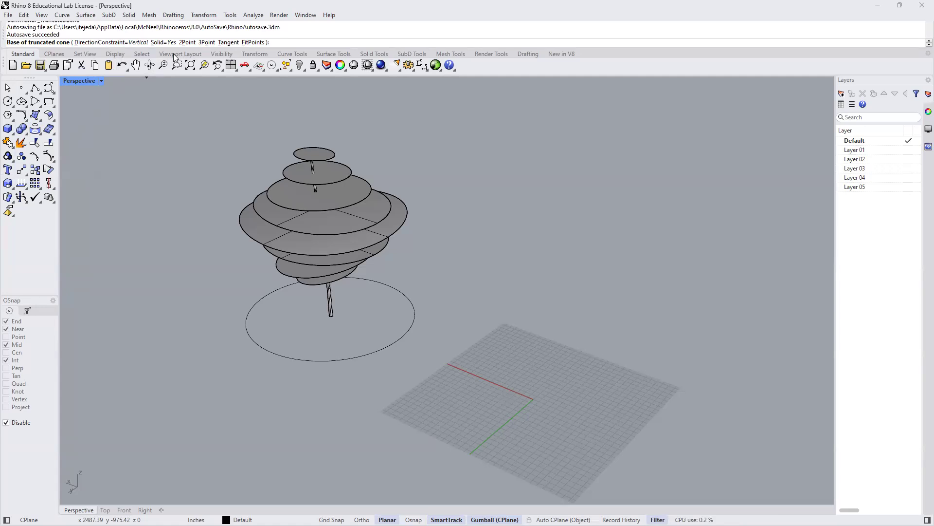
pyautogui.moveTo(298, 48); pyautogui.dragTo(300, 68)
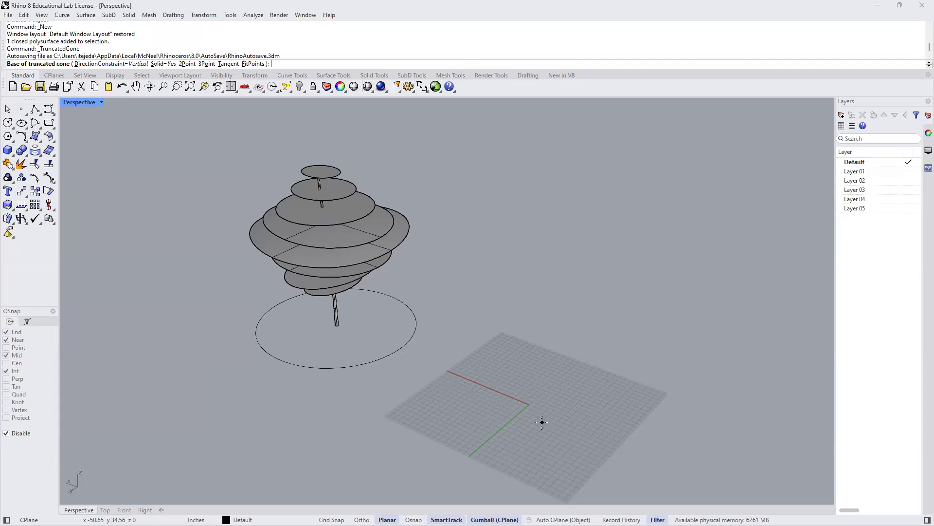
pyautogui.write('0')
pyautogui.press('Return')
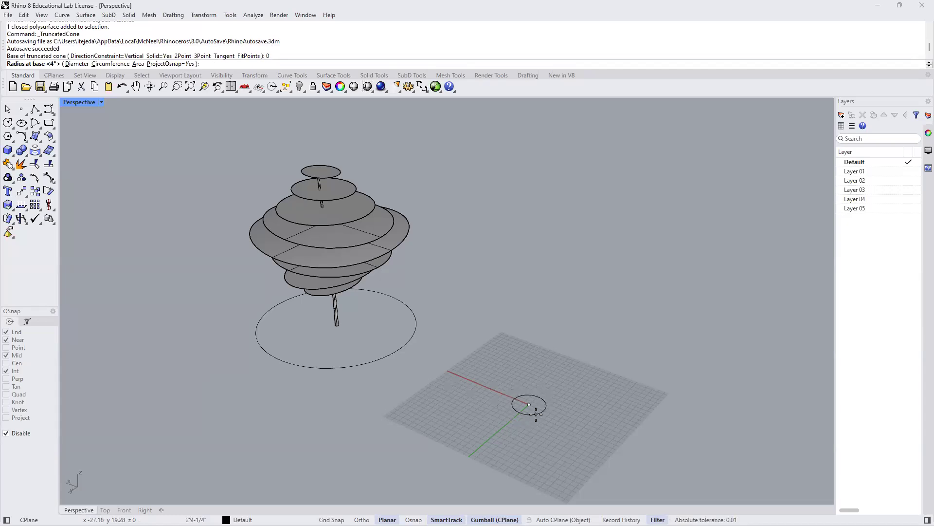
# - Complete the truncated cone as a tree trunk with a 4" base radius, 30'-0" height and 2" top radius
pyautogui.scroll(6, 536, 413)
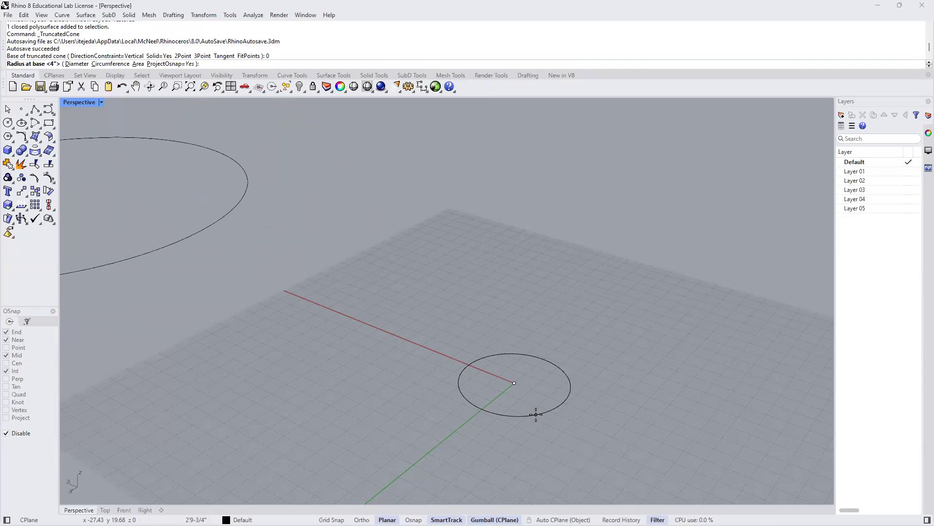
pyautogui.press('Return')
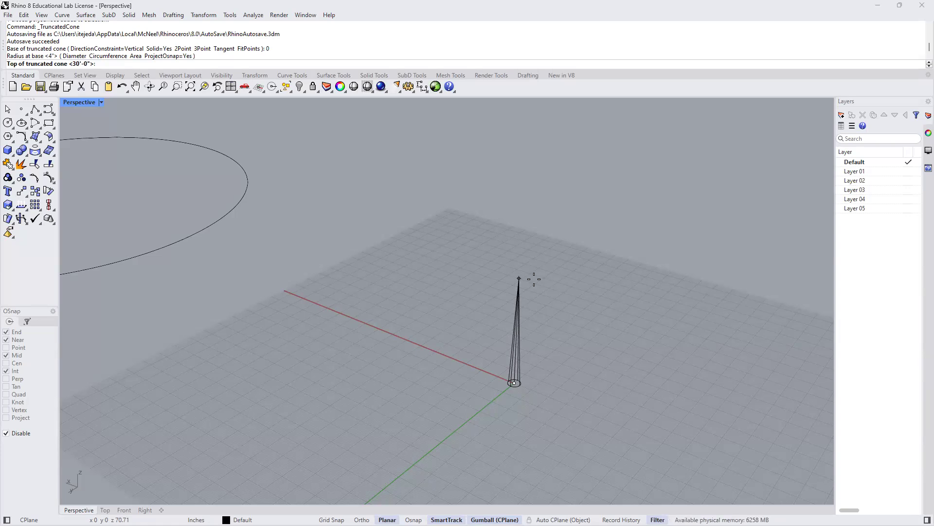
pyautogui.click(534, 279)
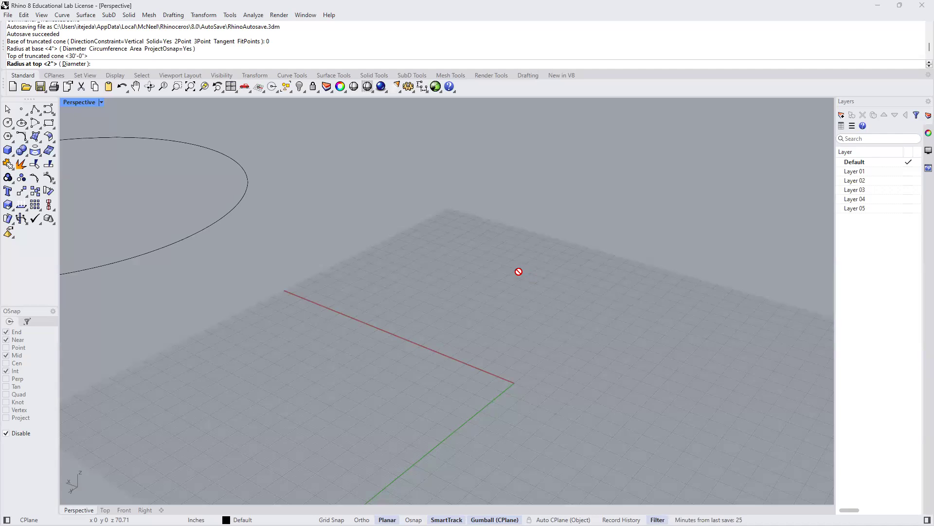
pyautogui.scroll(-6, 519, 271)
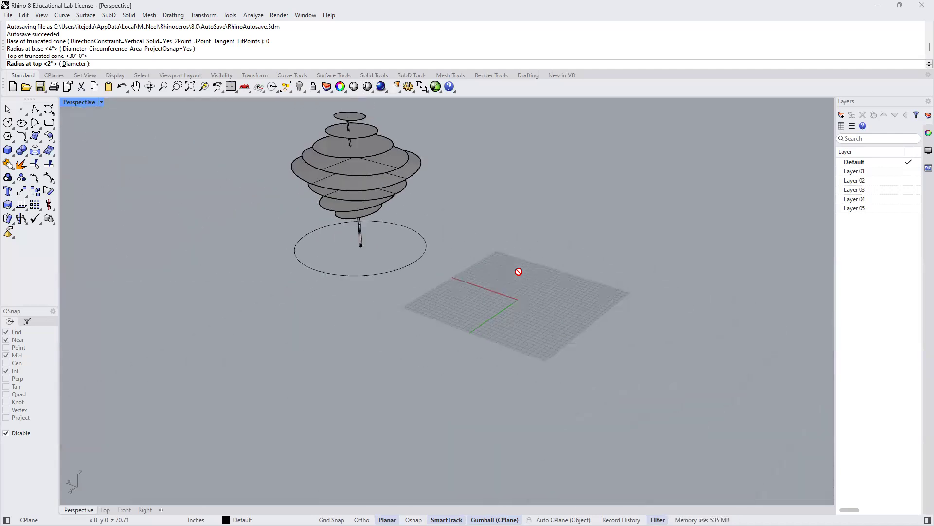
pyautogui.scroll(-3, 519, 271)
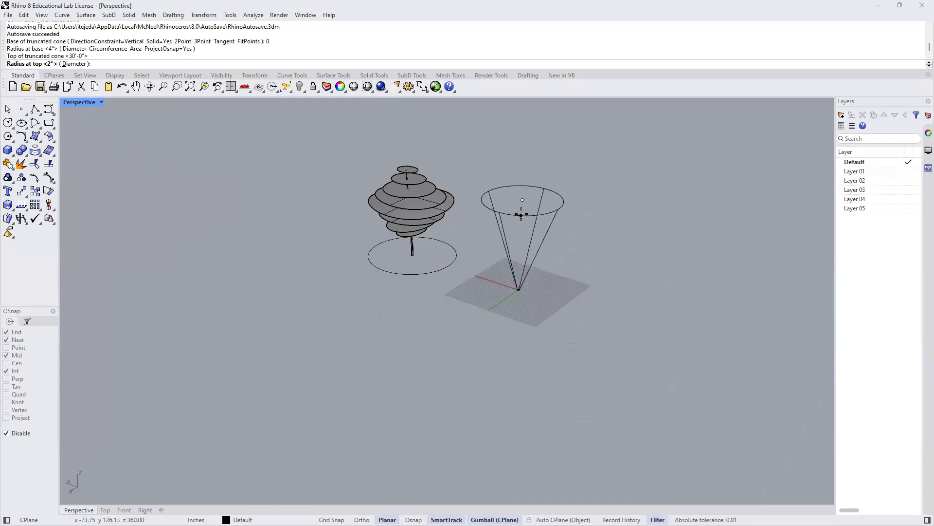
pyautogui.scroll(1, 521, 213)
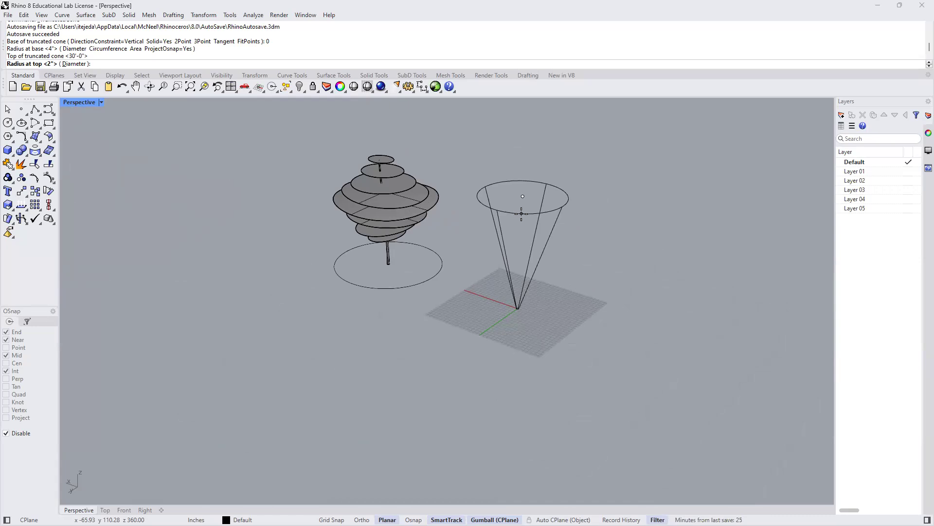
pyautogui.scroll(5, 524, 206)
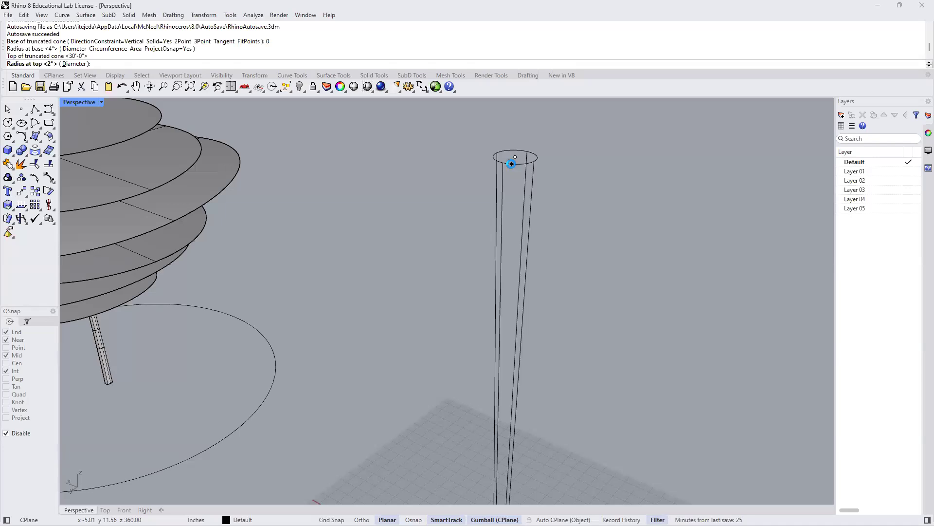
pyautogui.click(512, 164)
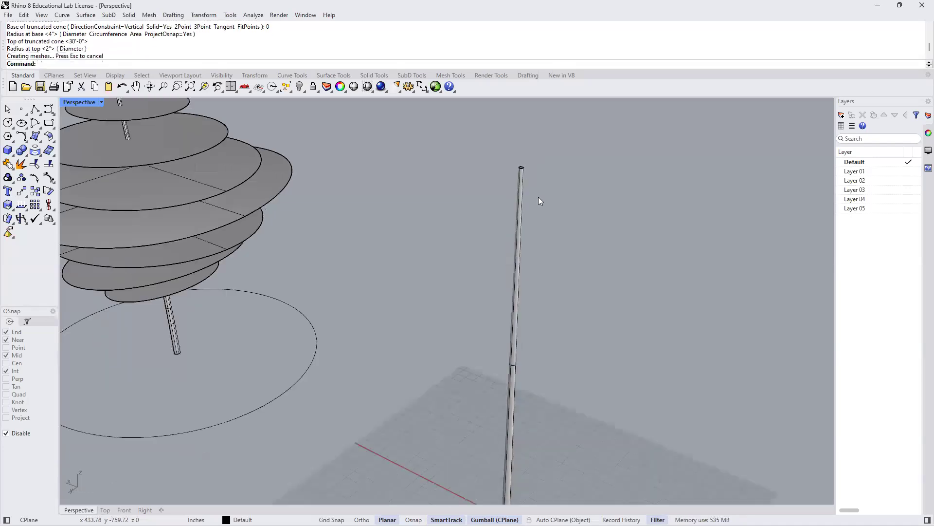
# - Switch to the four-viewport layout and zoom every viewport to the model extents
pyautogui.scroll(-5, 537, 263)
pyautogui.keyDown('shift'); pyautogui.moveTo(472, 356); pyautogui.dragTo(430, 359, button='right'); pyautogui.keyUp('shift')
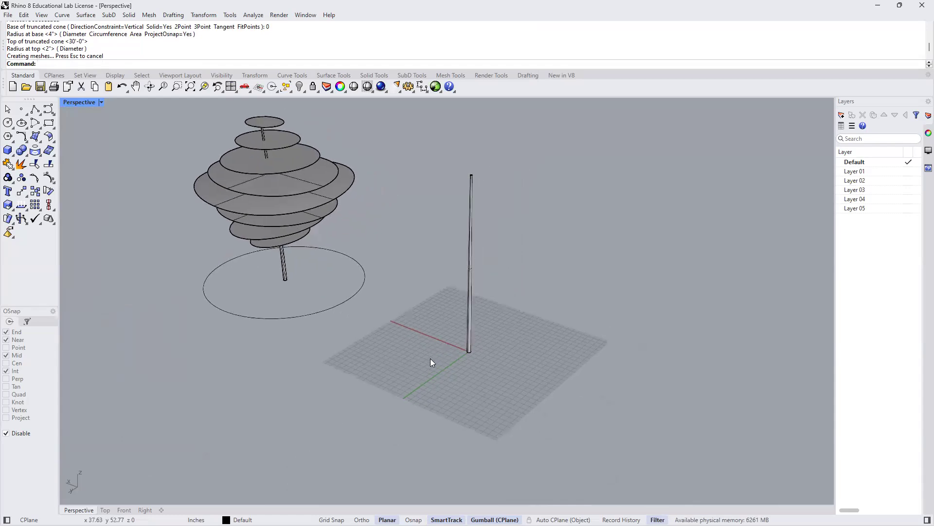
pyautogui.doubleClick(77, 103)
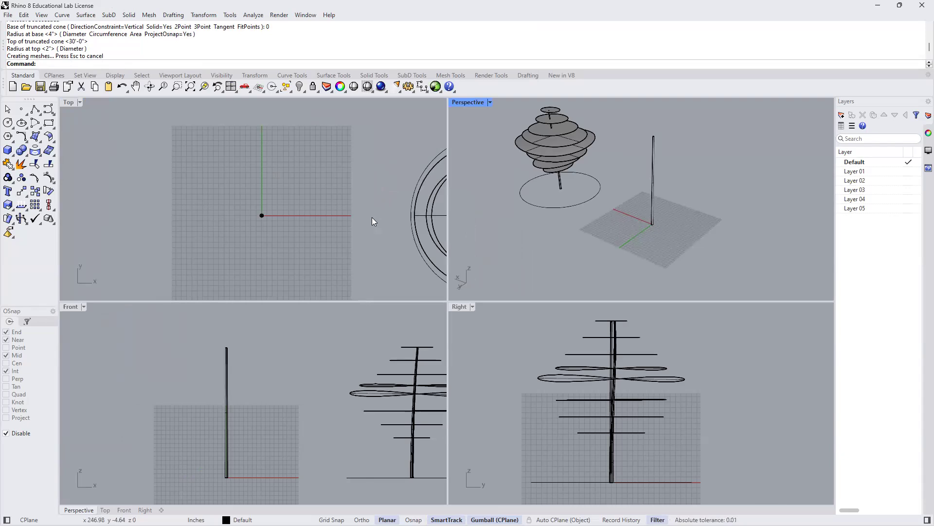
pyautogui.write('ZEA')
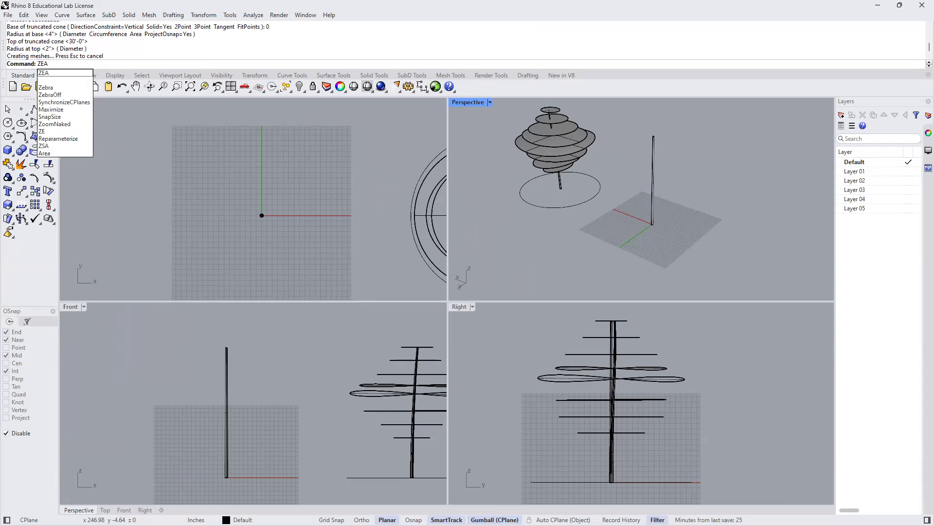
pyautogui.press('Return')
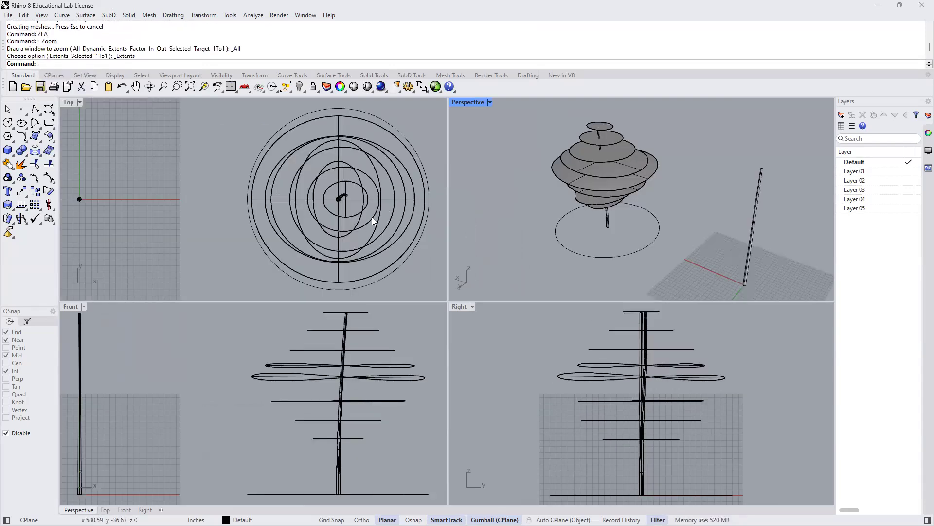
# - Select the bent trunk of the existing tree to compare it with the new straight cone
pyautogui.click(79, 199)
pyautogui.click(136, 168)
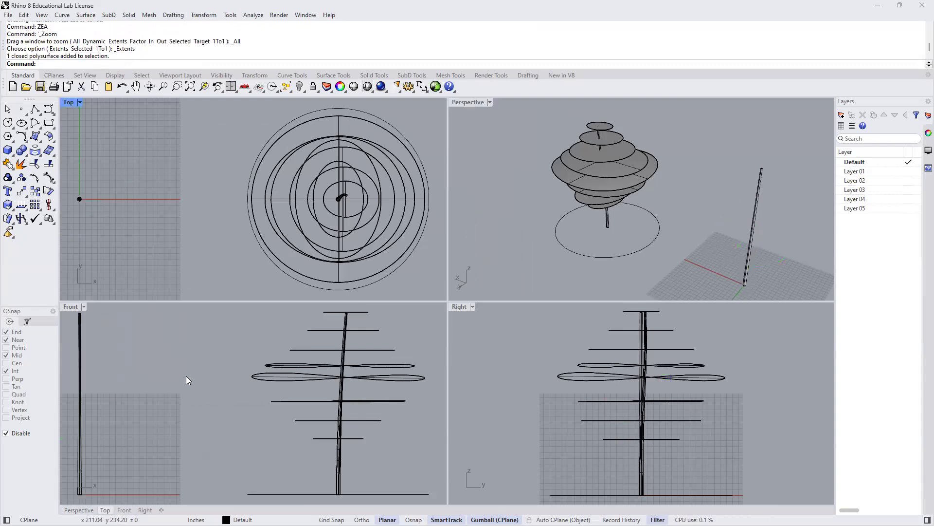
pyautogui.scroll(-3, 185, 376)
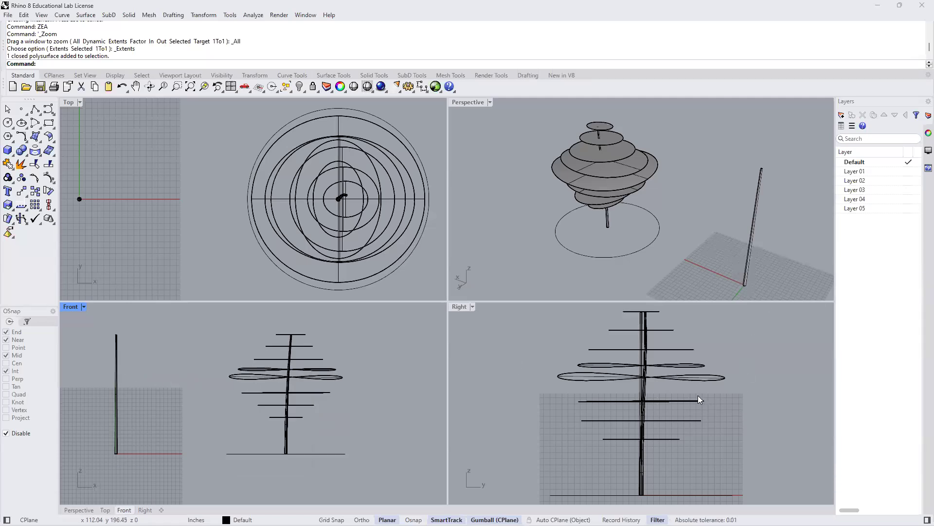
pyautogui.click(608, 223)
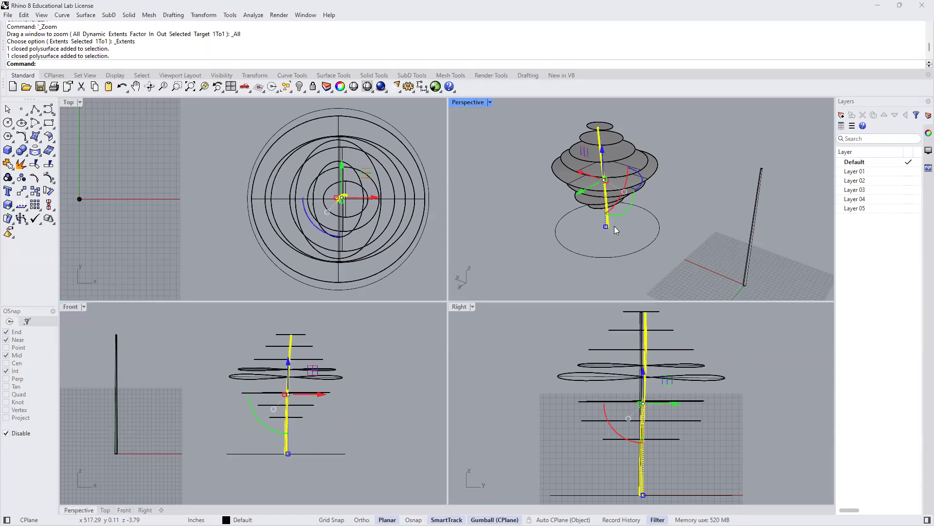
# - Isolate the sample tree's bent trunk to examine its curvature in the viewports, and show all hidden objects again
pyautogui.write('Isolate')
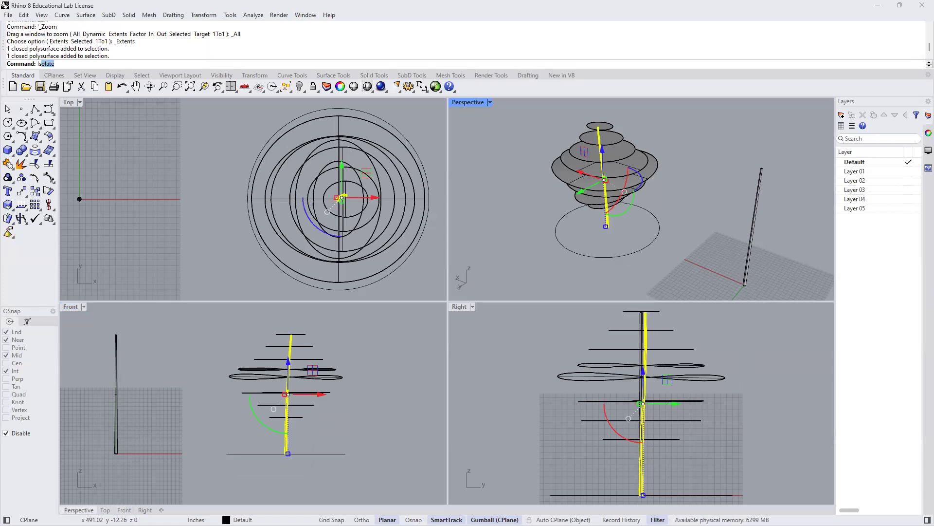
pyautogui.press('Return')
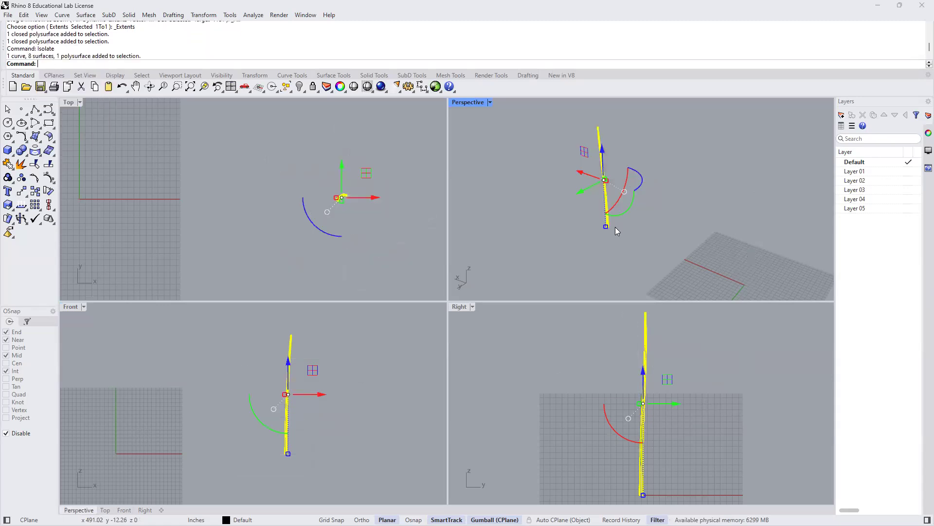
pyautogui.click(589, 361)
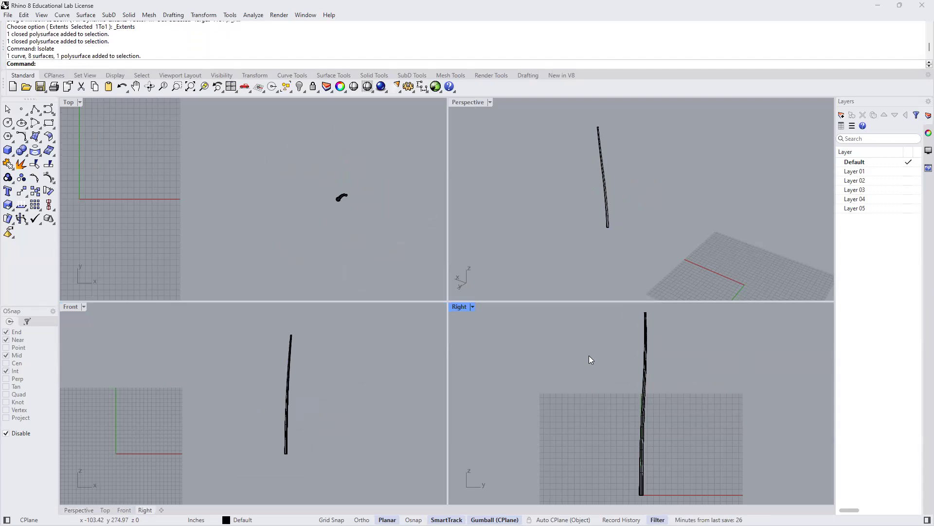
pyautogui.write('Show')
pyautogui.press('Return')
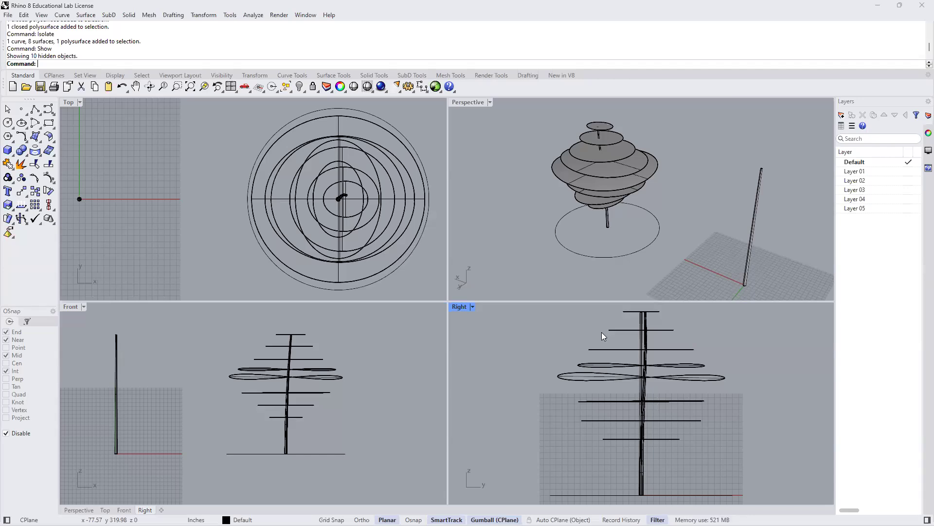
# - Bend the straight trunk in the Front view, with the spine from the origin (0) to its top centre, through about x 25", height 431"
pyautogui.click(748, 254)
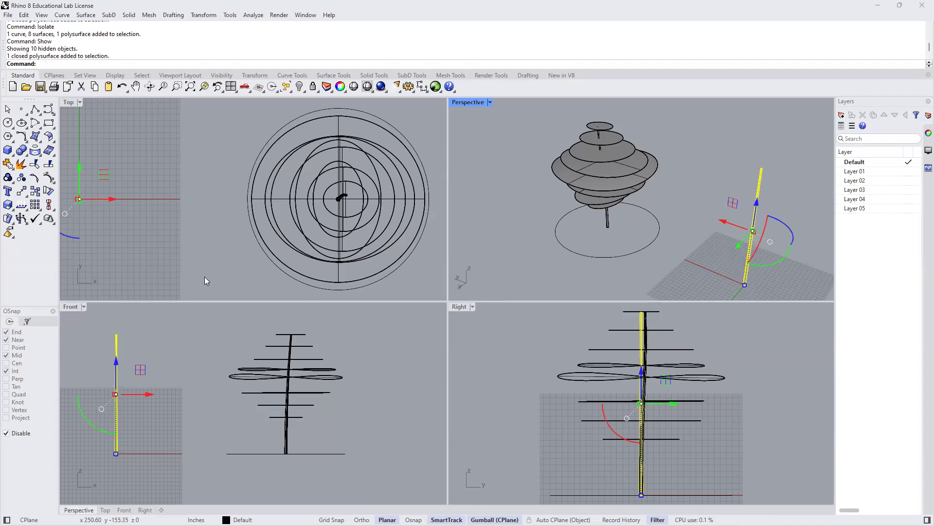
pyautogui.click(8, 219)
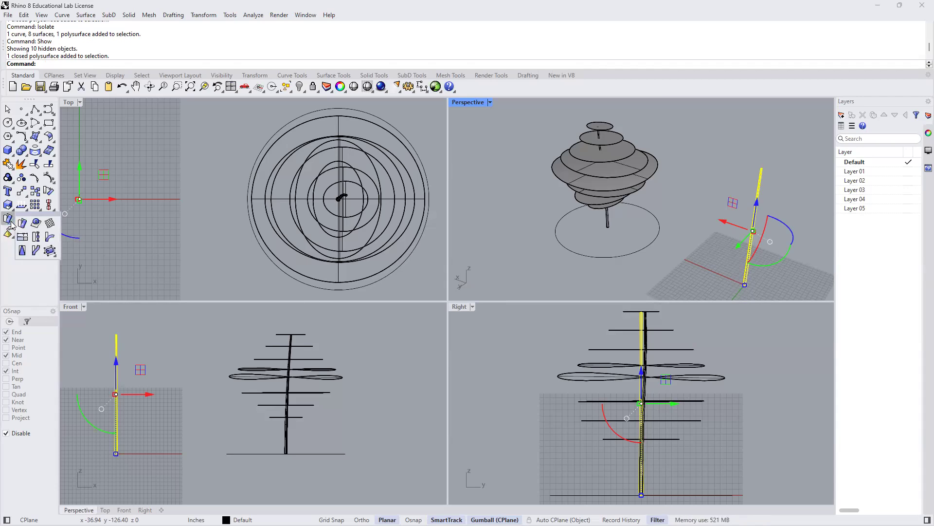
pyautogui.click(50, 238)
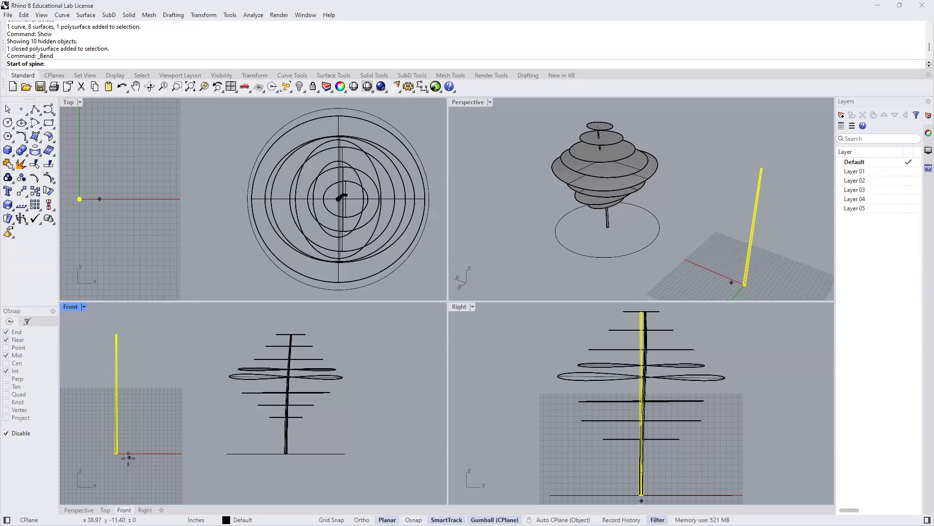
pyautogui.write('0')
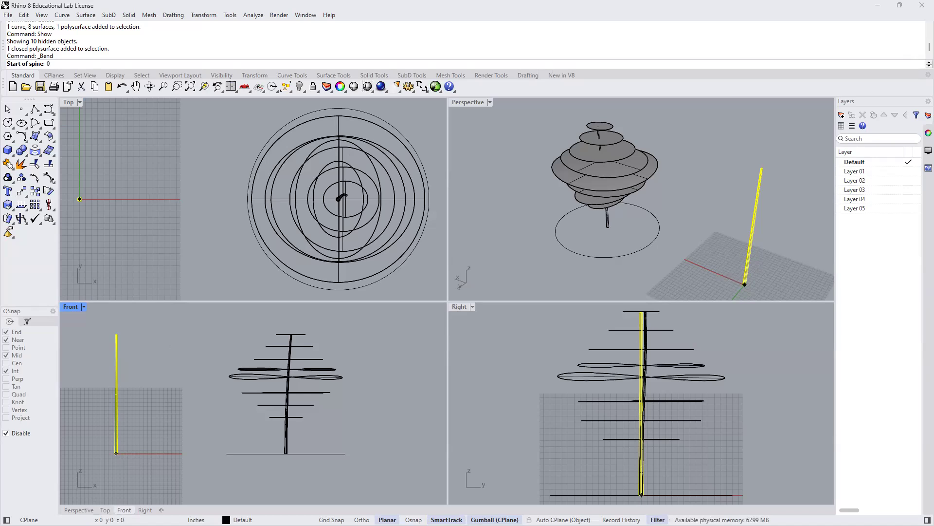
pyautogui.press('Return')
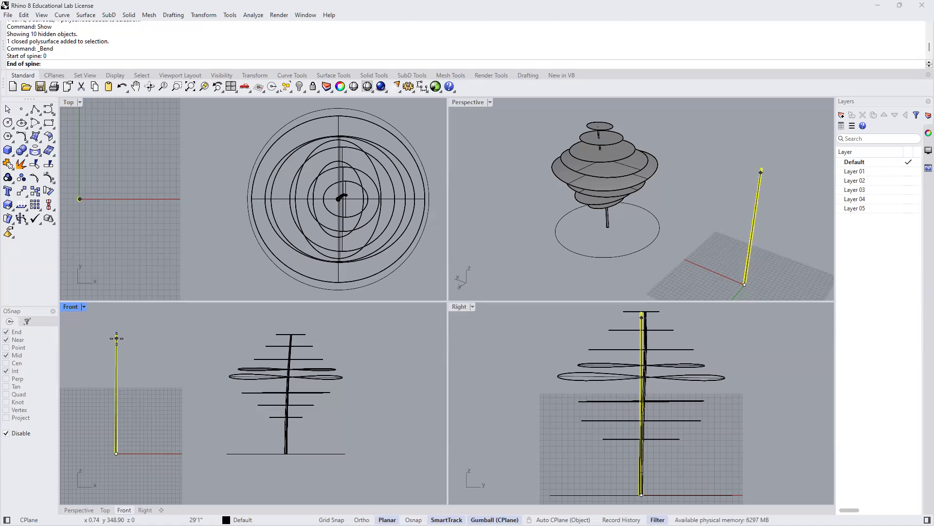
pyautogui.scroll(5, 116, 338)
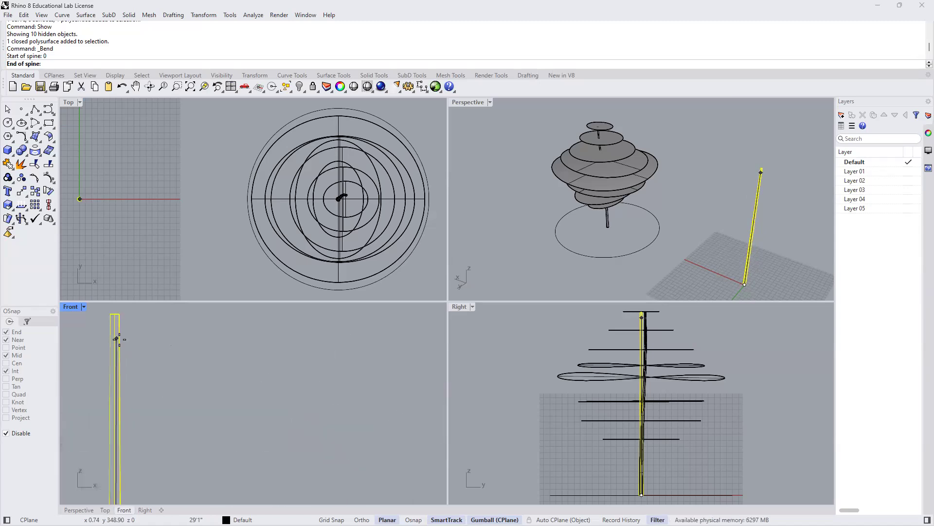
pyautogui.middleClick(120, 339)
pyautogui.middleClick(191, 351)
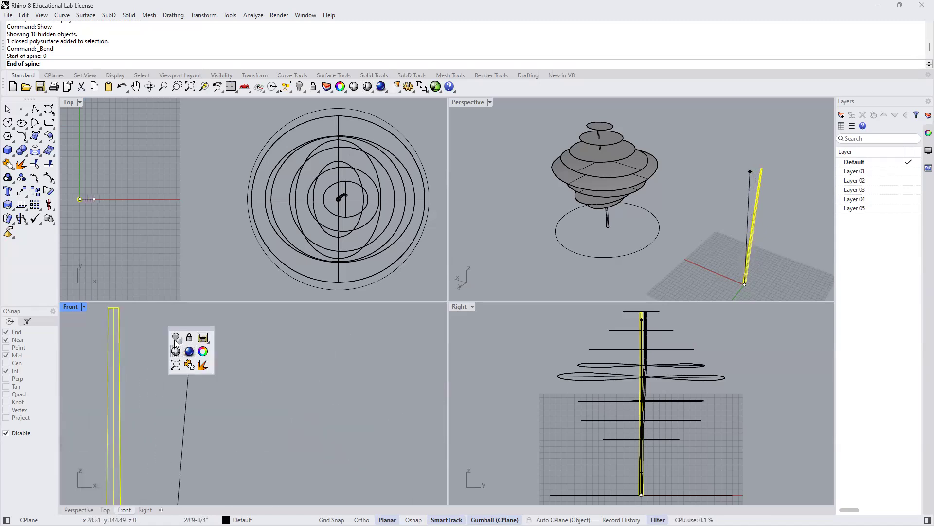
pyautogui.click(234, 364)
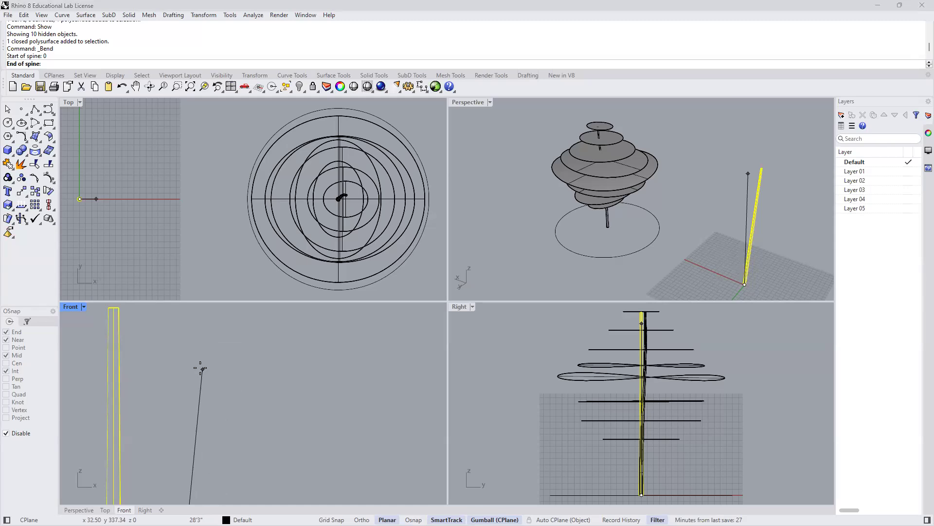
pyautogui.moveTo(177, 342); pyautogui.dragTo(351, 387, button='right')
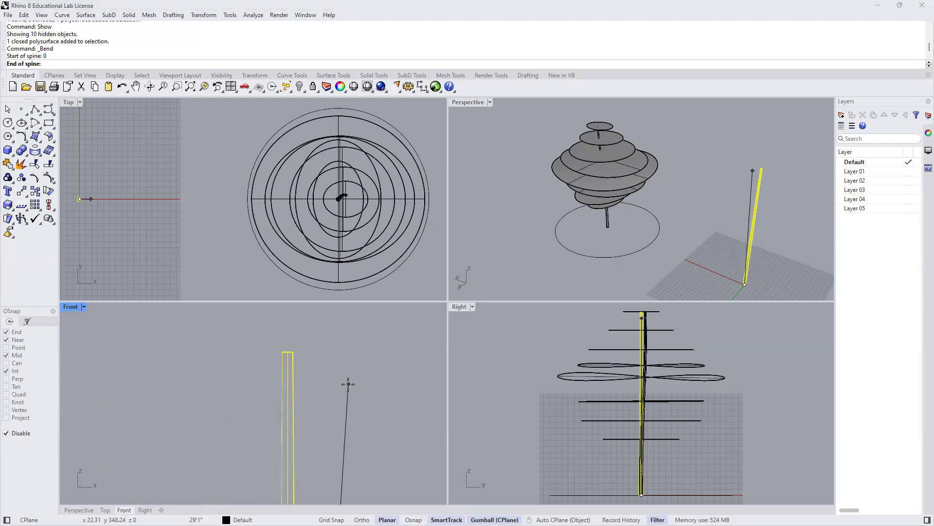
pyautogui.click(287, 350)
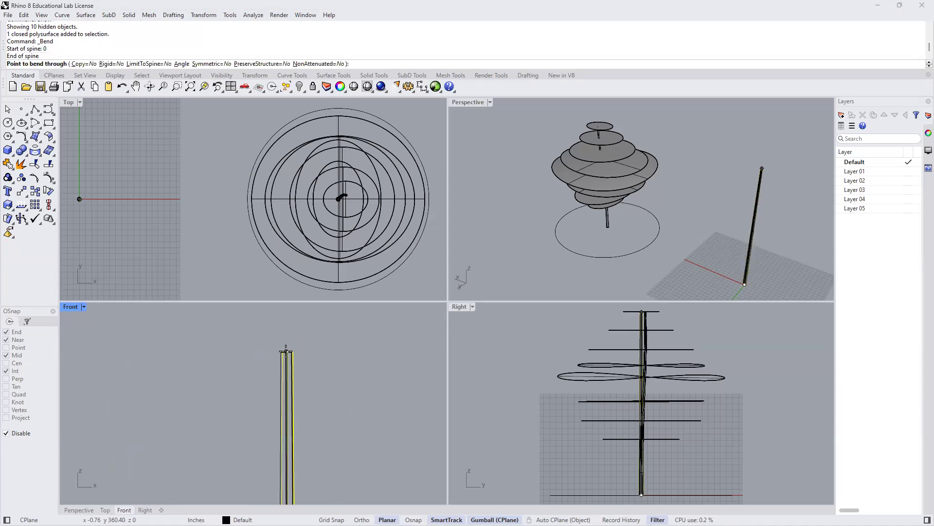
pyautogui.scroll(-4, 285, 350)
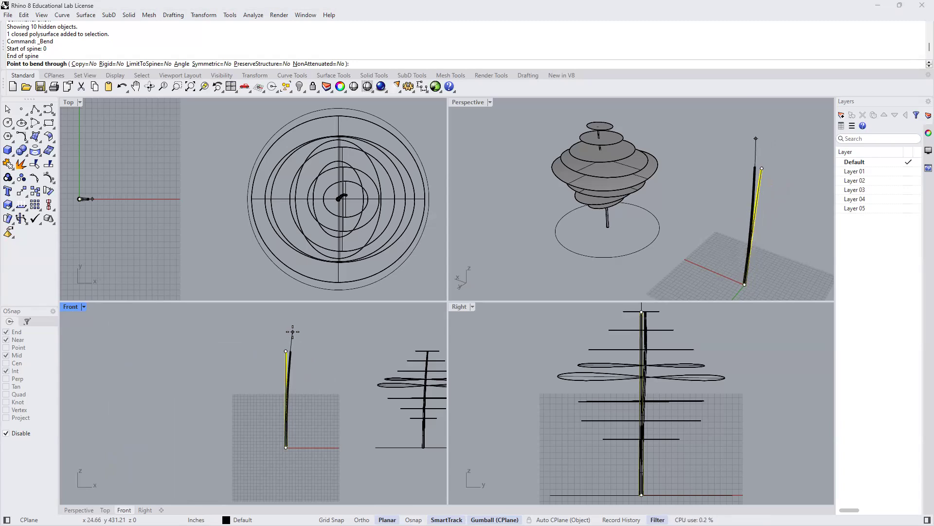
pyautogui.click(292, 331)
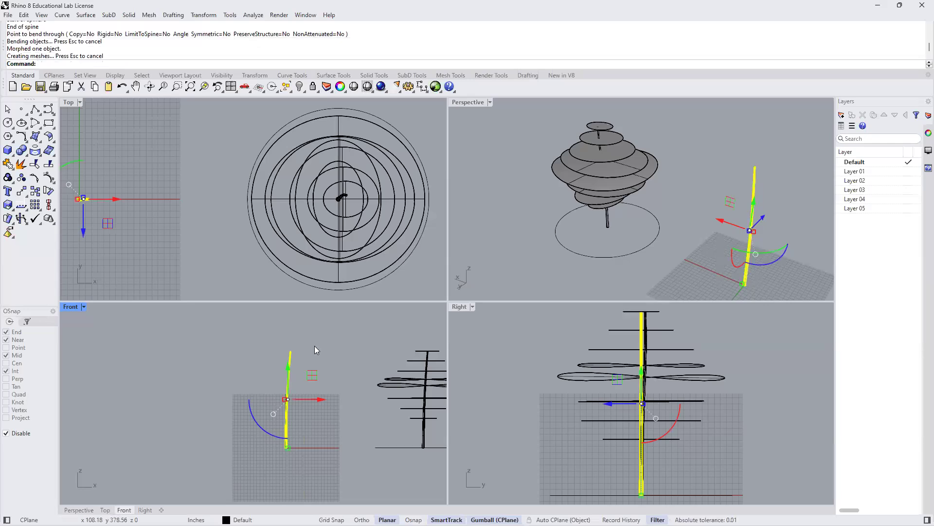
# - Isolate the newly bent trunk and clear the selection
pyautogui.write('Isolate')
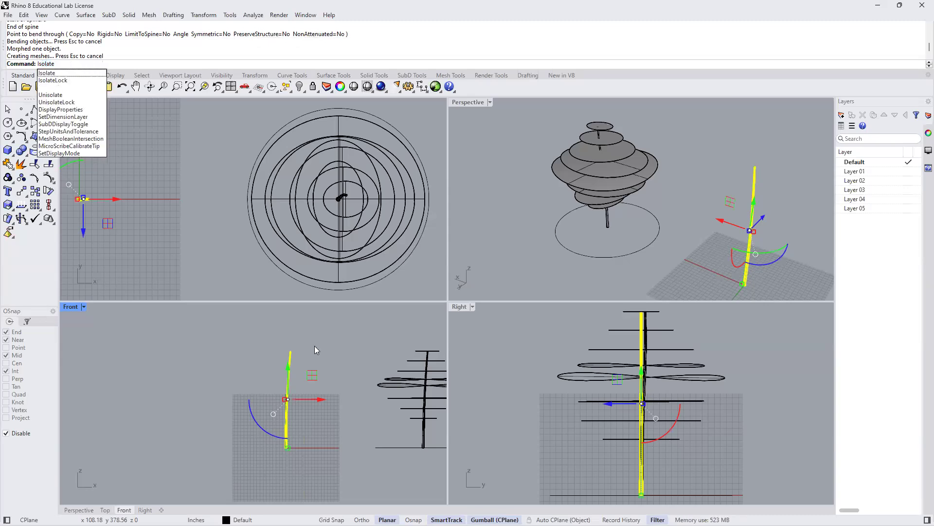
pyautogui.press('Return')
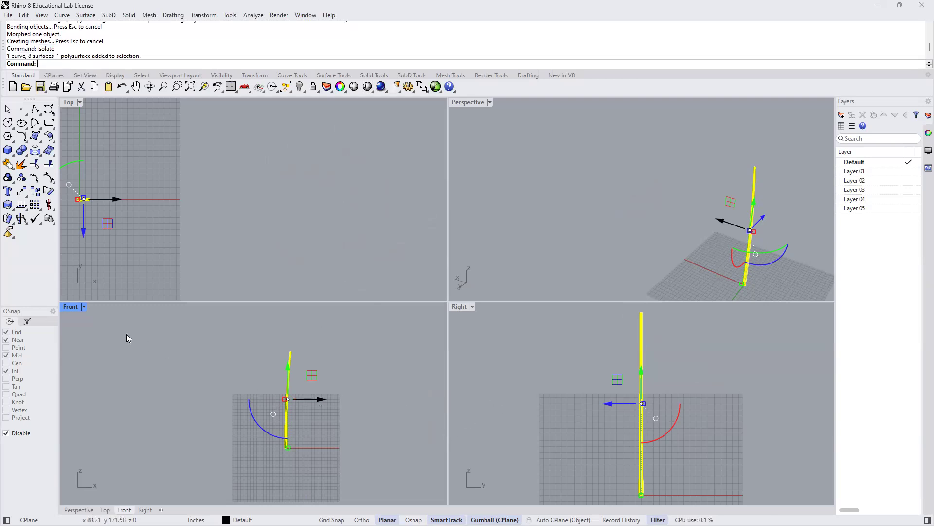
pyautogui.click(335, 356)
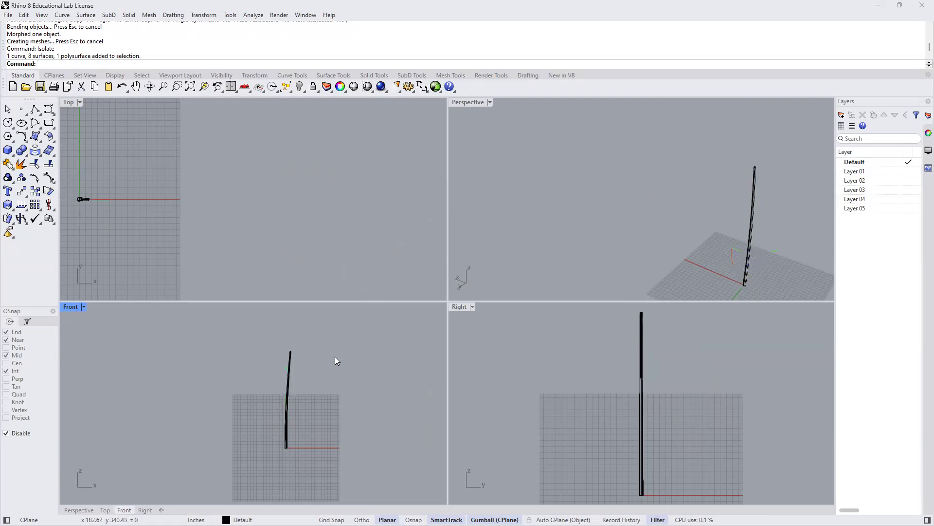
# - Bend the whole trunk in the Right view from base to top, toward positive Y through a point about 19" across and 348" high
pyautogui.click(642, 401)
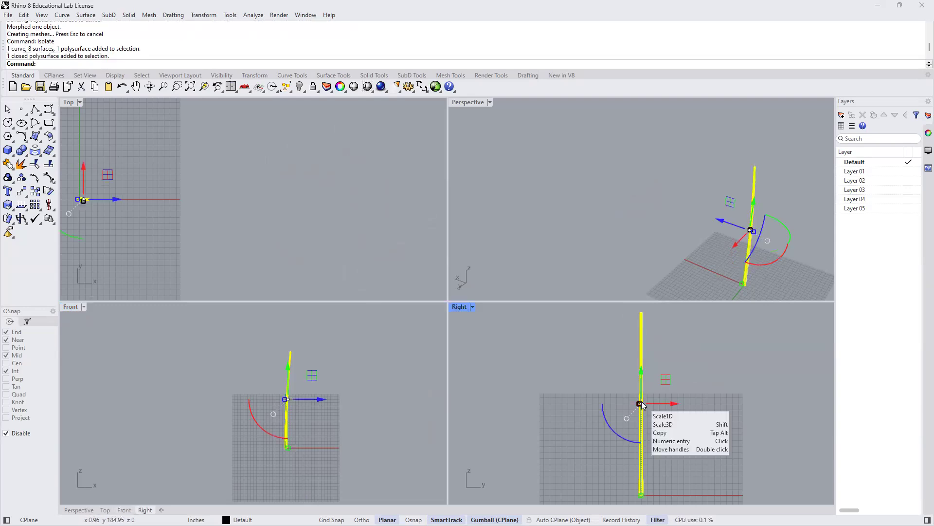
pyautogui.write('Bend')
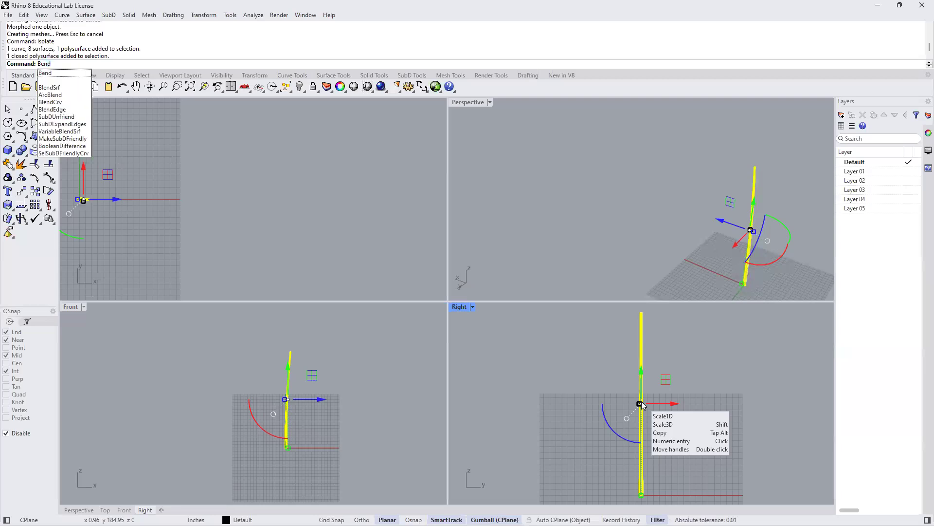
pyautogui.press('Return')
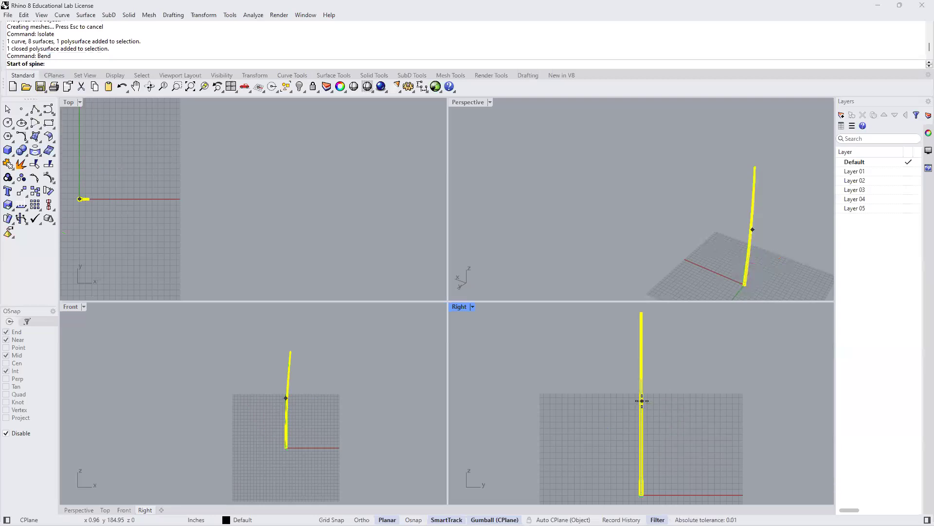
pyautogui.click(641, 493)
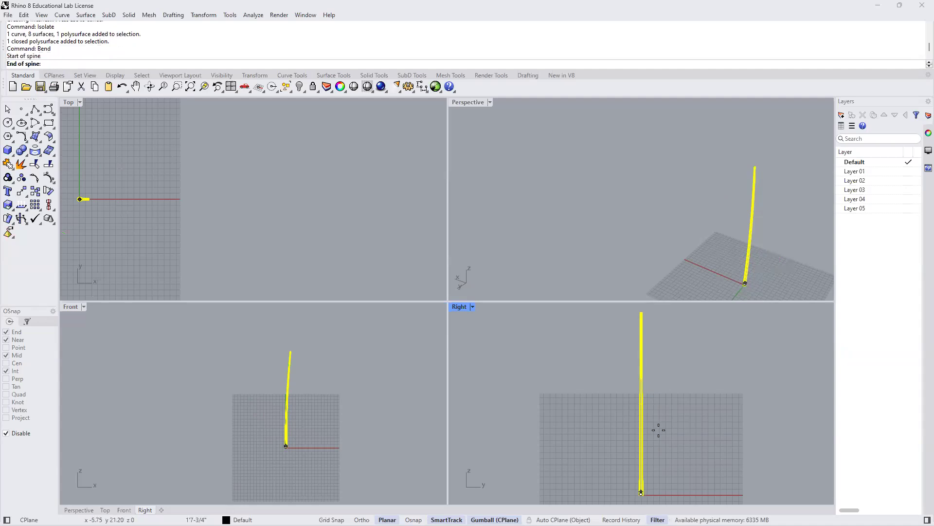
pyautogui.click(643, 311)
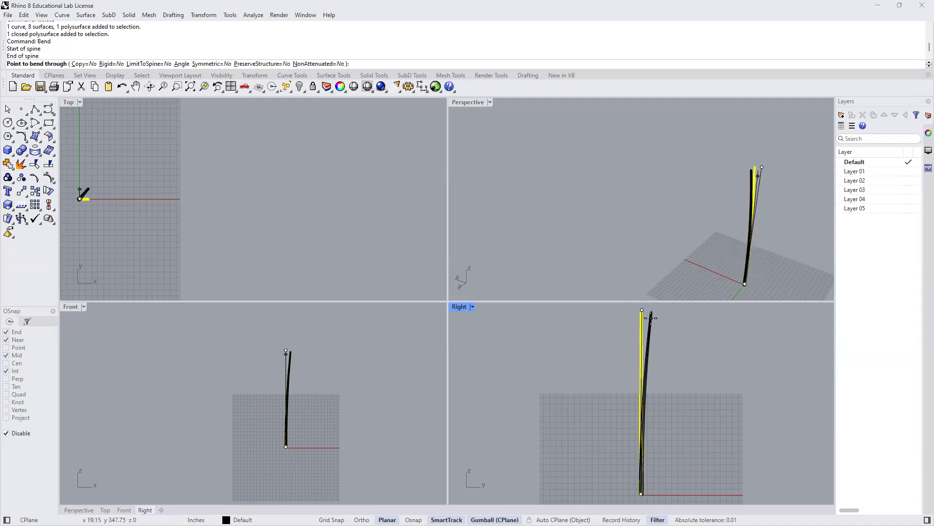
pyautogui.click(652, 317)
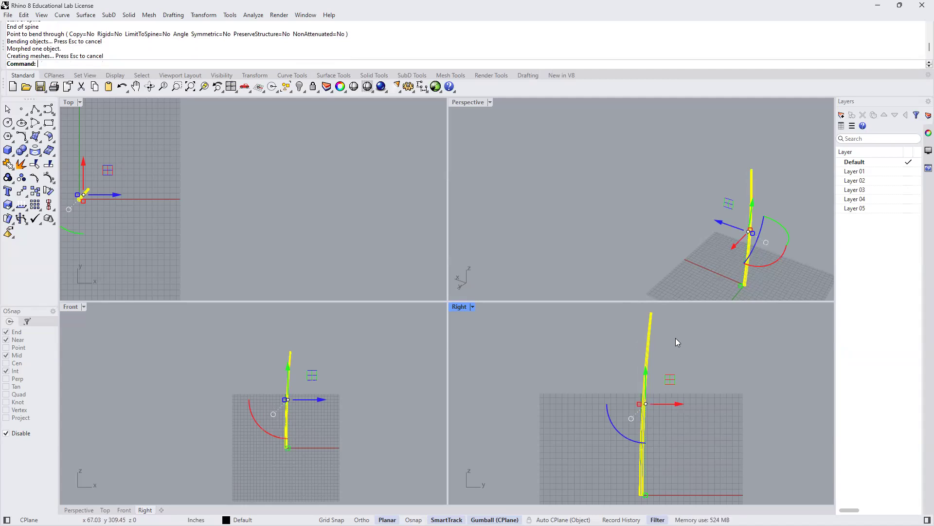
# - Bend the trunk's upper half slightly back in the Right view, with the spine from about 189" high to the tip, for an S-shaped curve
pyautogui.write('B')
pyautogui.press('Return')
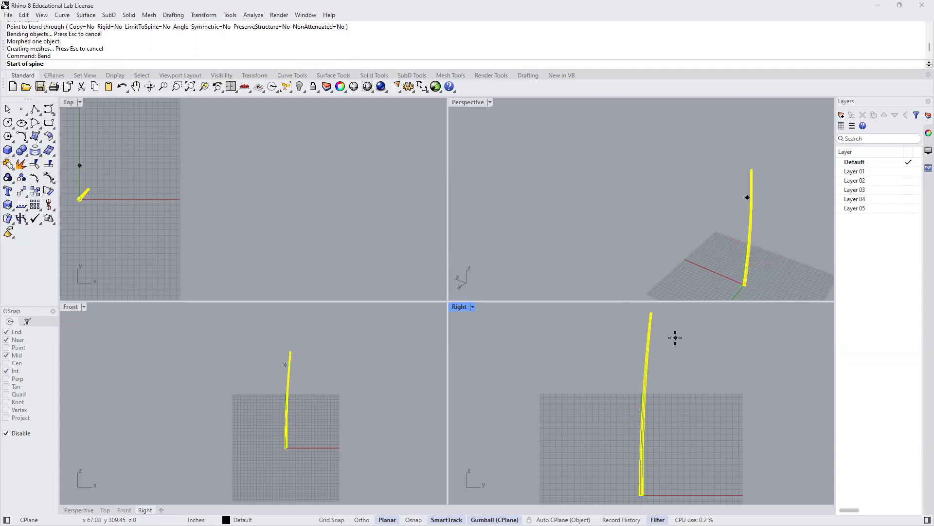
pyautogui.click(644, 398)
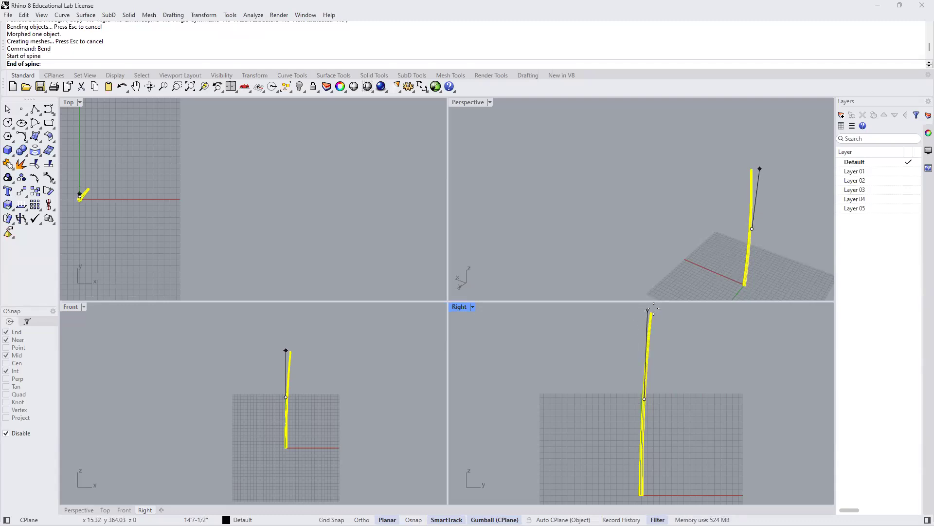
pyautogui.click(652, 309)
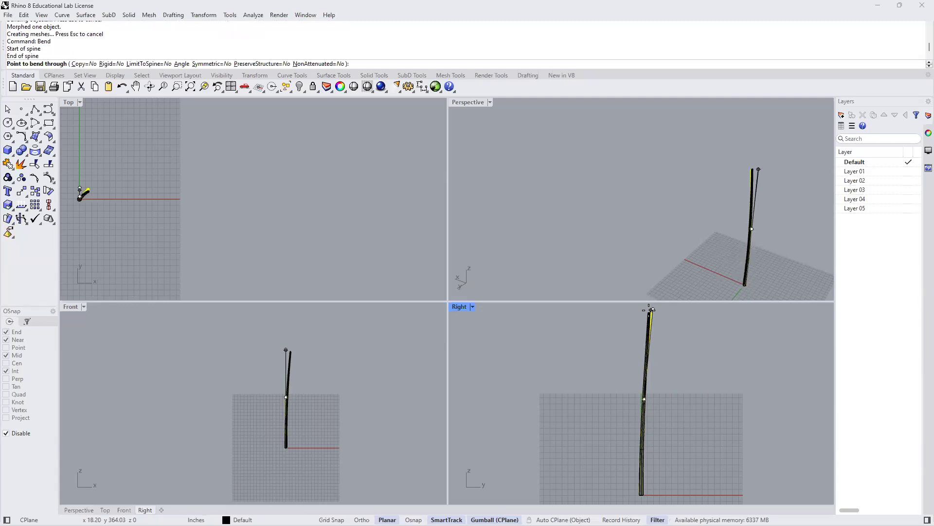
pyautogui.click(647, 309)
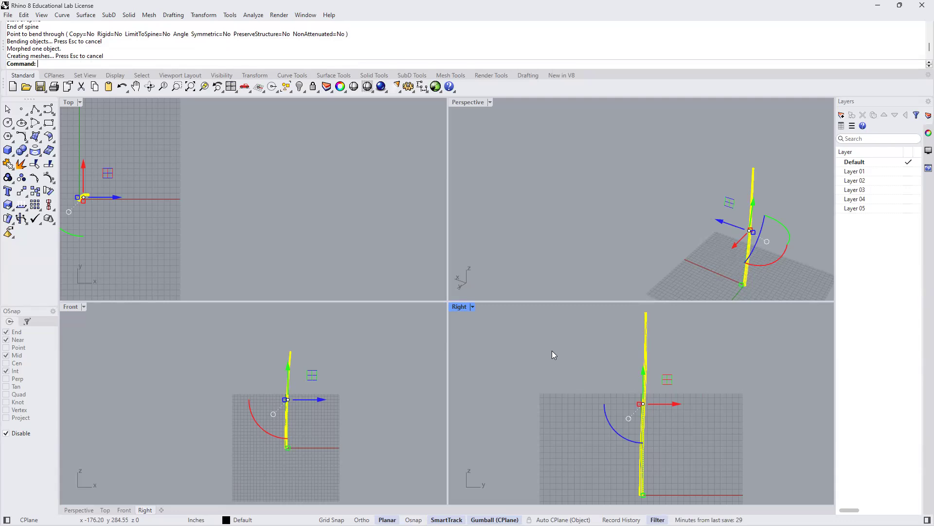
# - Deselect the trunk and show all hidden objects
pyautogui.press('Escape')
pyautogui.write('Show')
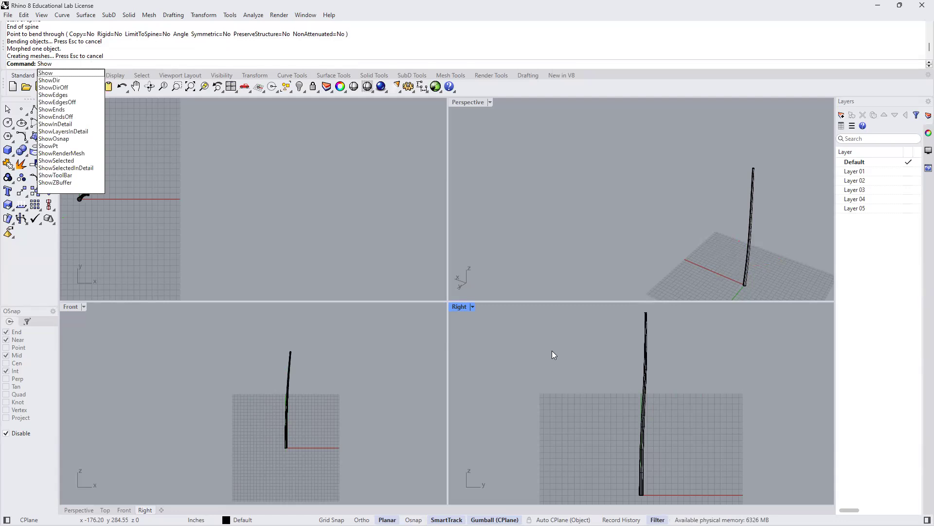
pyautogui.press('Return')
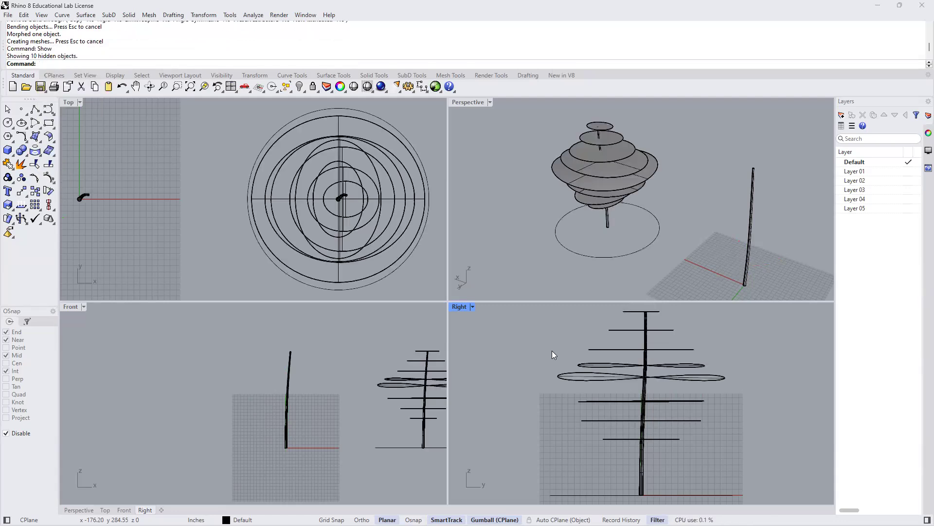
# - Maximise the Perspective view and frame the bent trunk beside the sample tree
pyautogui.scroll(-4, 629, 205)
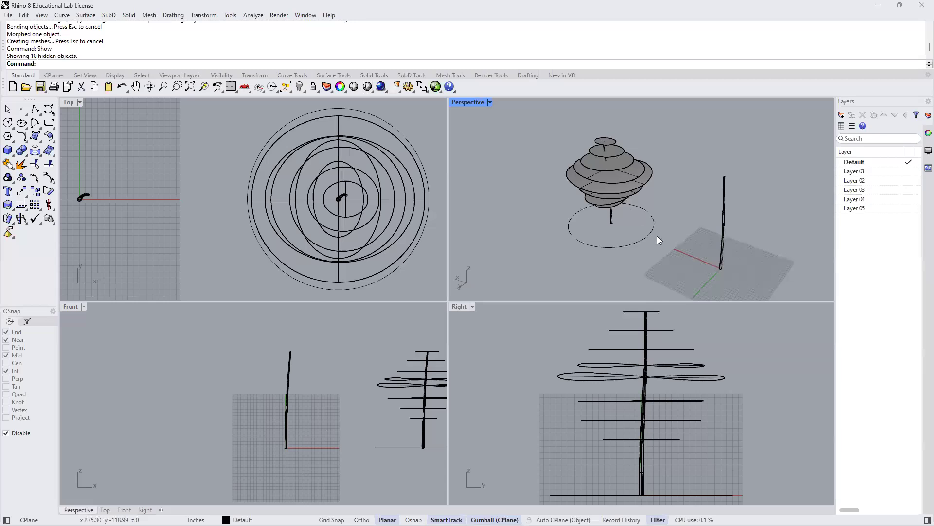
pyautogui.scroll(-1, 638, 226)
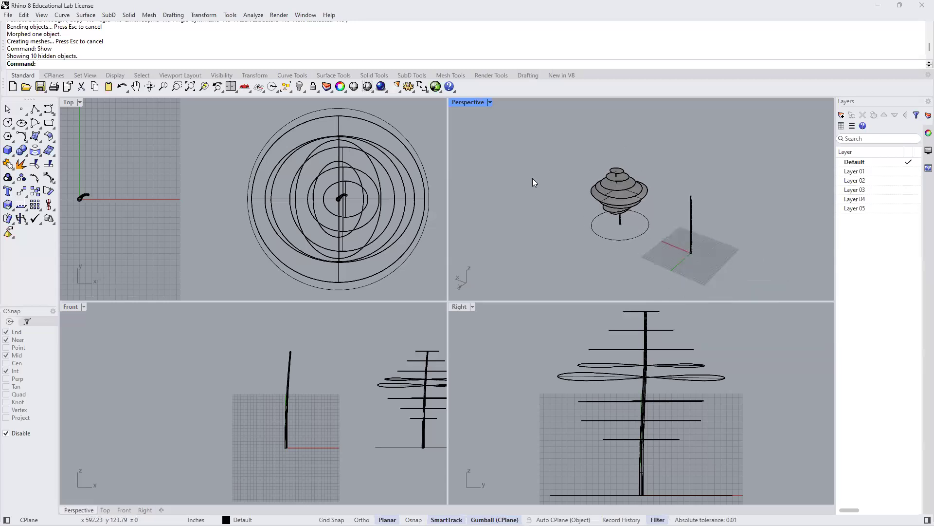
pyautogui.doubleClick(462, 103)
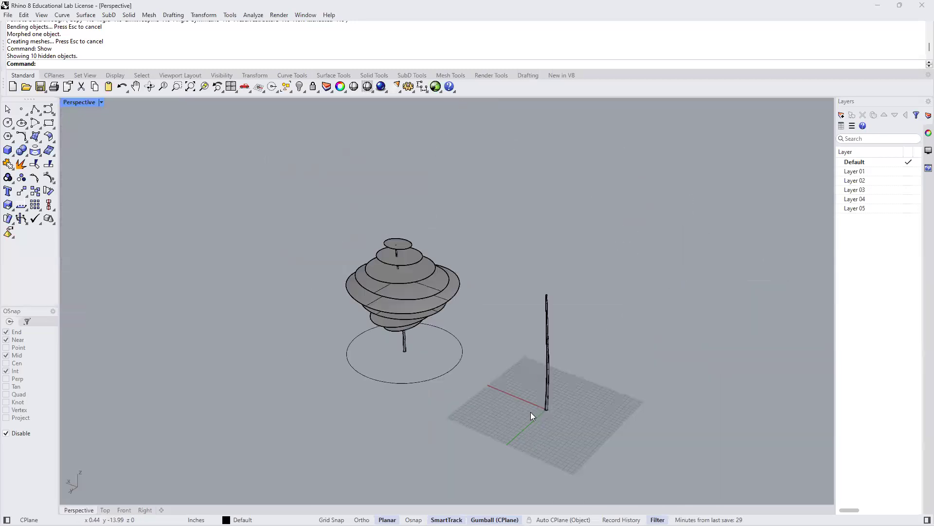
pyautogui.scroll(3, 524, 401)
pyautogui.scroll(2, 535, 388)
pyautogui.moveTo(522, 376)
pyautogui.mouseDown(button='right')
pyautogui.moveTo(495, 392)
pyautogui.moveTo(539, 374)
pyautogui.moveTo(438, 361)
pyautogui.moveTo(425, 384)
pyautogui.moveTo(476, 396)
pyautogui.moveTo(510, 381)
pyautogui.moveTo(545, 389)
pyautogui.moveTo(511, 388)
pyautogui.moveTo(536, 384)
pyautogui.moveTo(526, 378)
pyautogui.mouseUp(button='right')
pyautogui.scroll(-2, 525, 373)
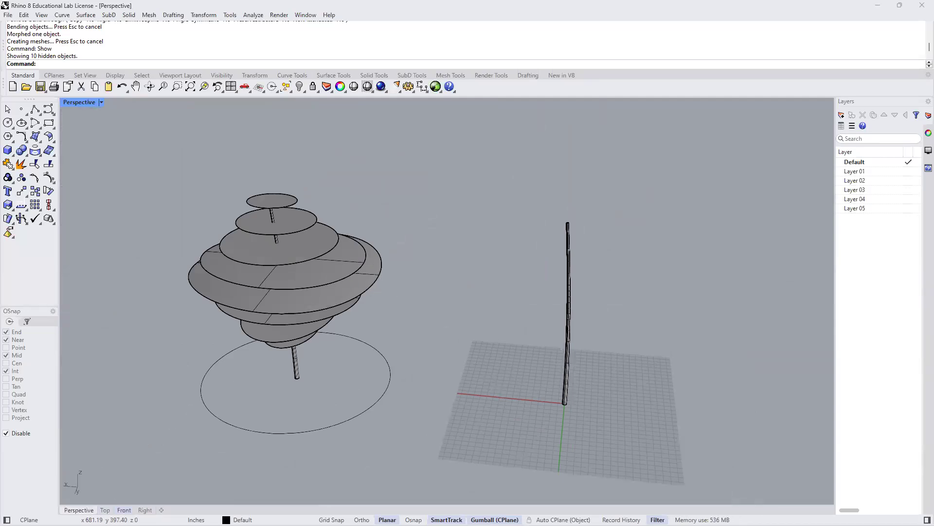
# - Draw an ellipse in the Top view, centred at 0, extending 15' along X for the first axis and 15' along Y for the second
pyautogui.click(124, 510)
pyautogui.moveTo(701, 338); pyautogui.dragTo(386, 348, button='right')
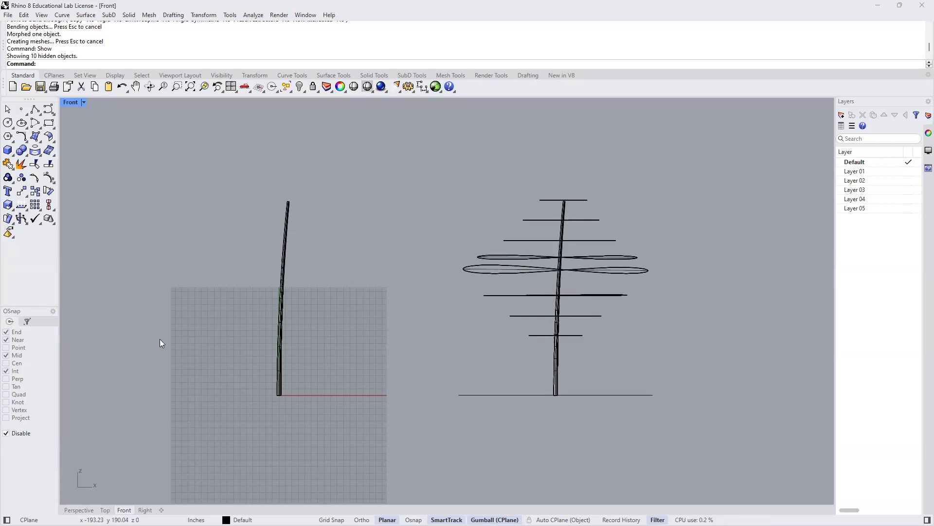
pyautogui.click(106, 510)
pyautogui.scroll(-3, 373, 343)
pyautogui.moveTo(372, 361); pyautogui.dragTo(427, 358, button='right')
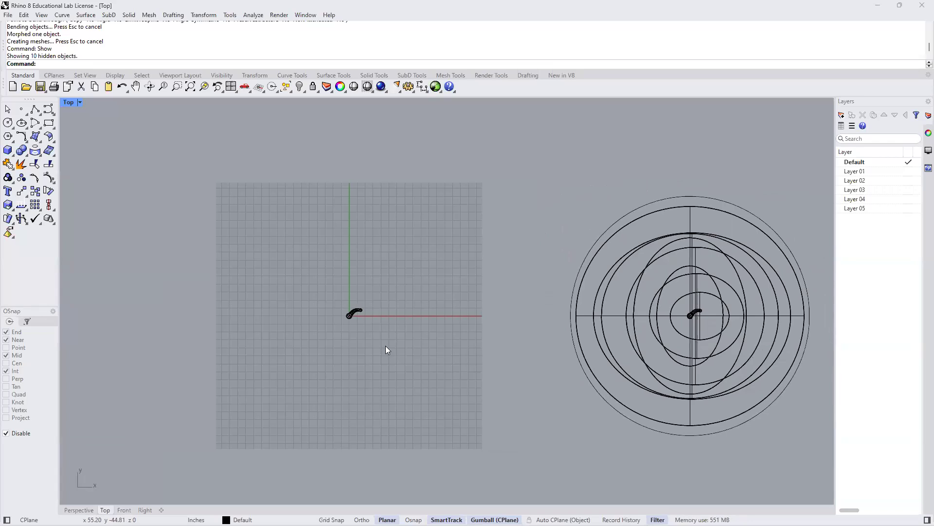
pyautogui.click(24, 128)
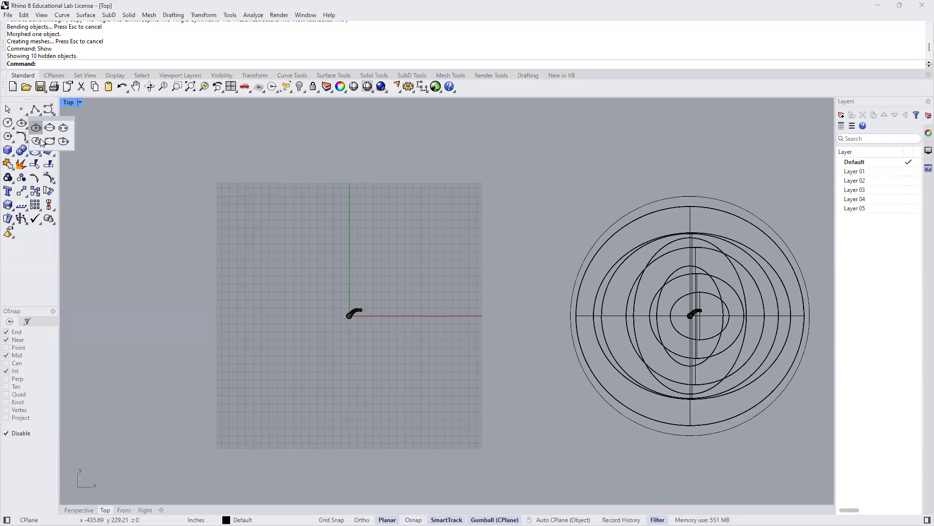
pyautogui.click(36, 126)
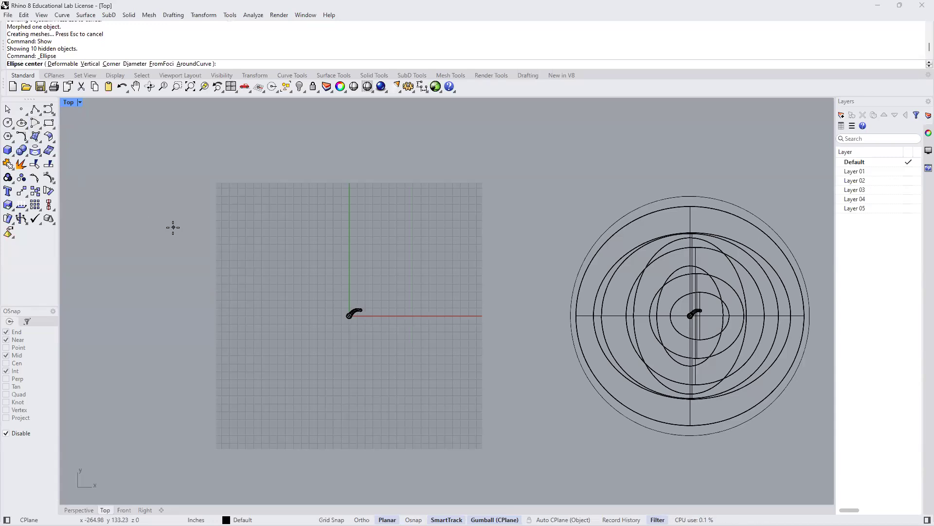
pyautogui.write('0')
pyautogui.press('Return')
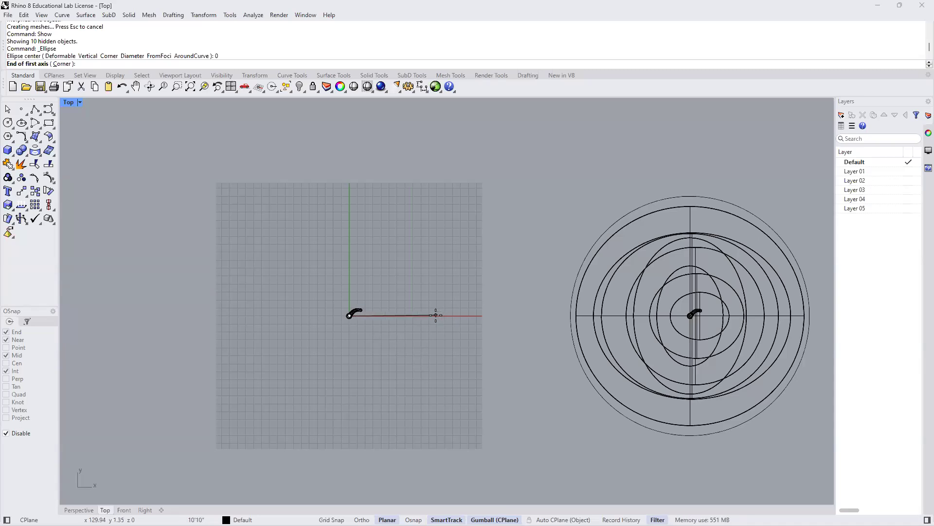
pyautogui.write("15'")
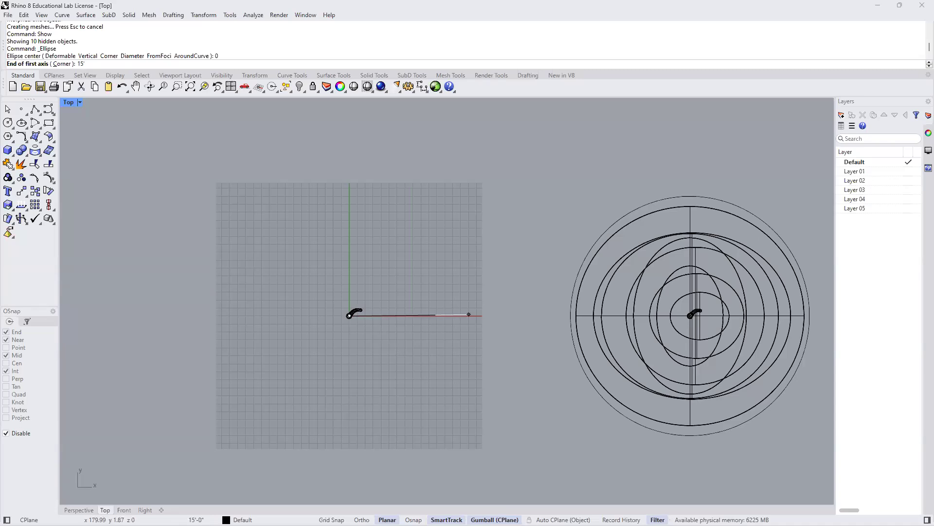
pyautogui.press('Return')
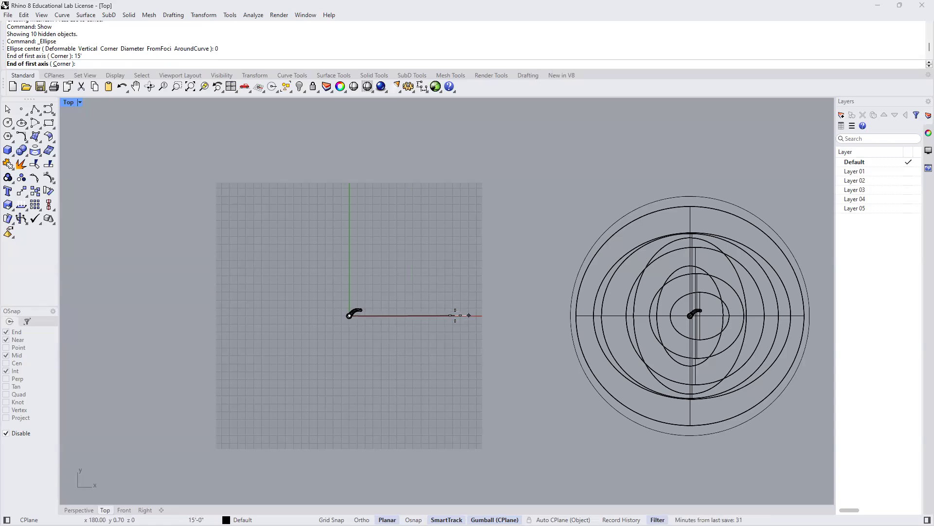
pyautogui.click(506, 315)
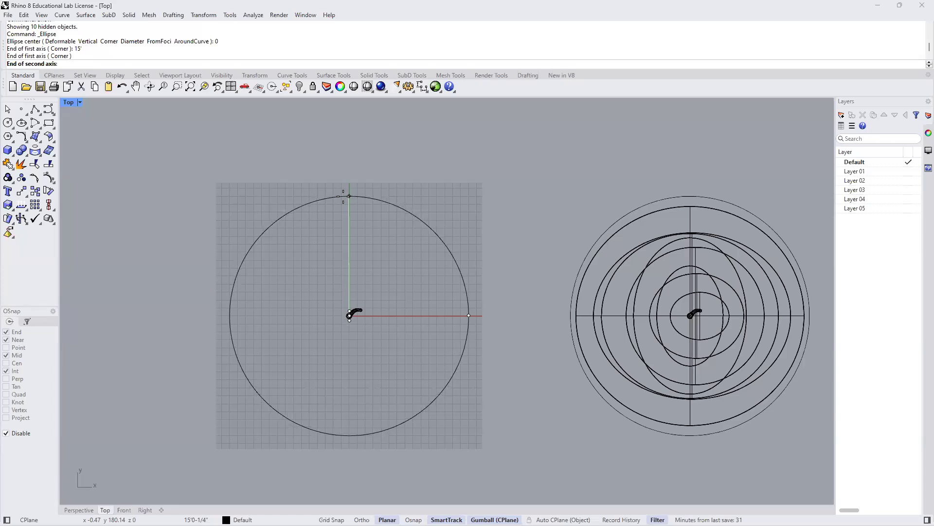
pyautogui.write("15'")
pyautogui.press('Return')
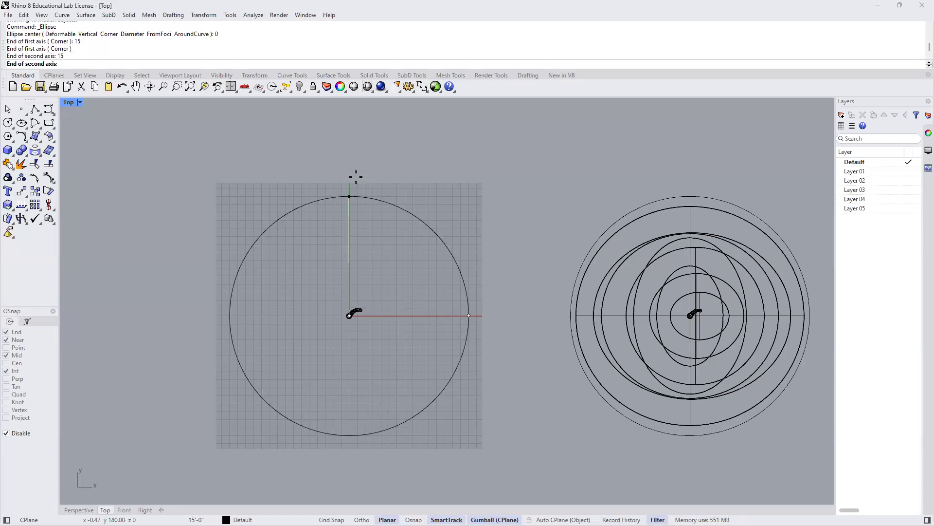
pyautogui.click(344, 150)
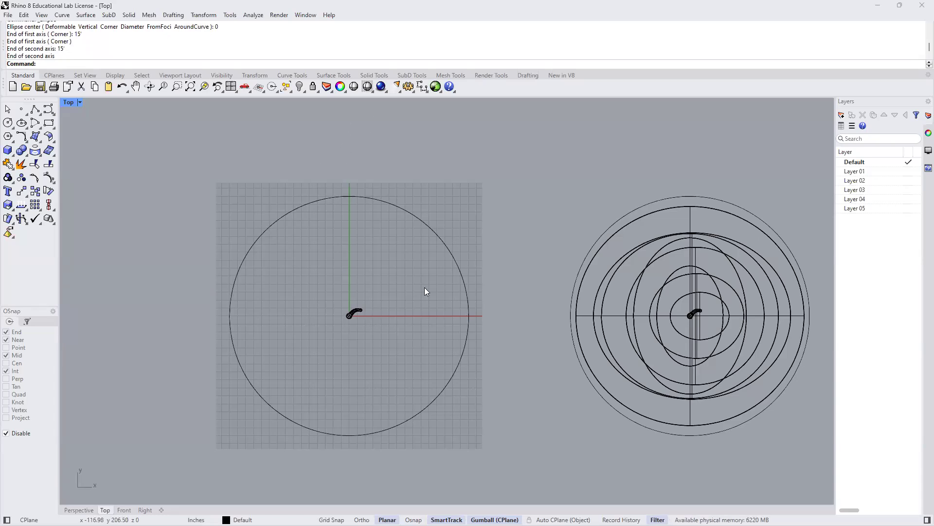
# - Scale the ellipse down very slightly in X and a little more in Y so it becomes a subtle oval, and deselect it
pyautogui.click(451, 252)
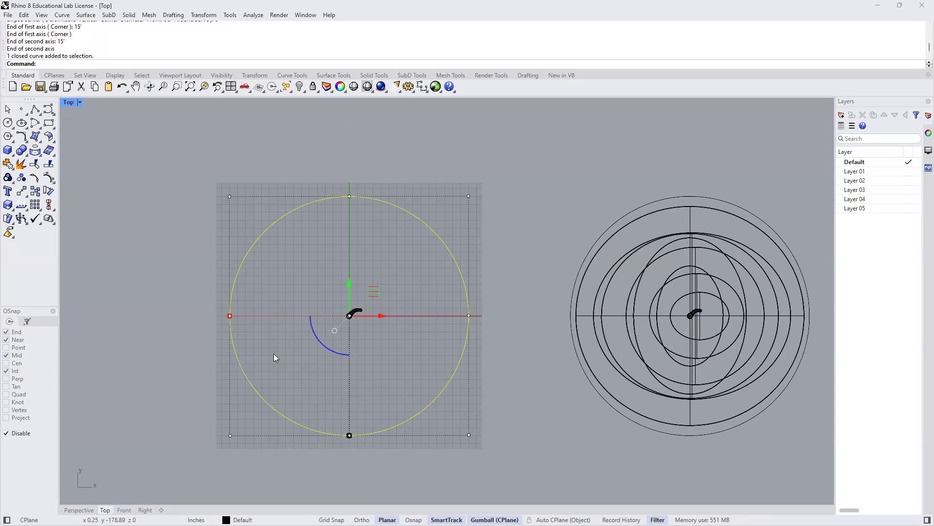
pyautogui.click(230, 316)
pyautogui.moveTo(234, 319); pyautogui.dragTo(231, 317)
pyautogui.moveTo(352, 437); pyautogui.dragTo(350, 428)
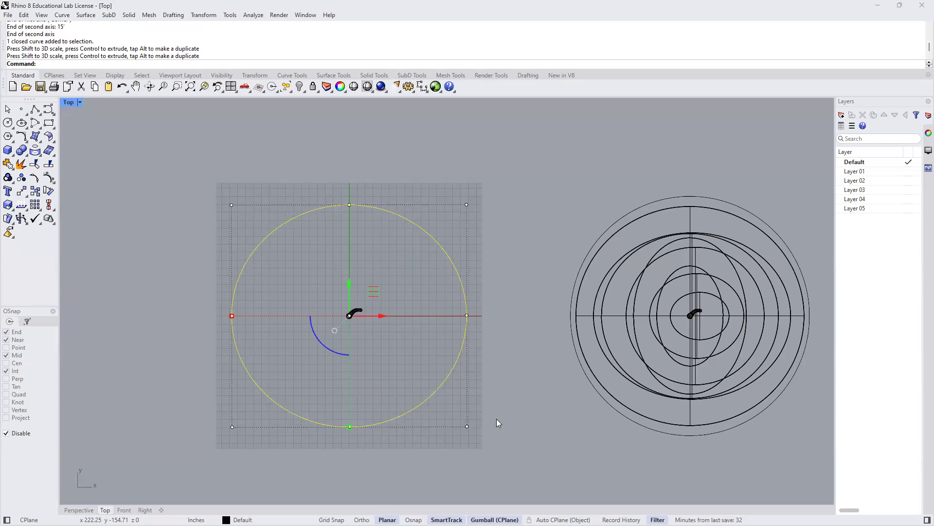
pyautogui.click(210, 277)
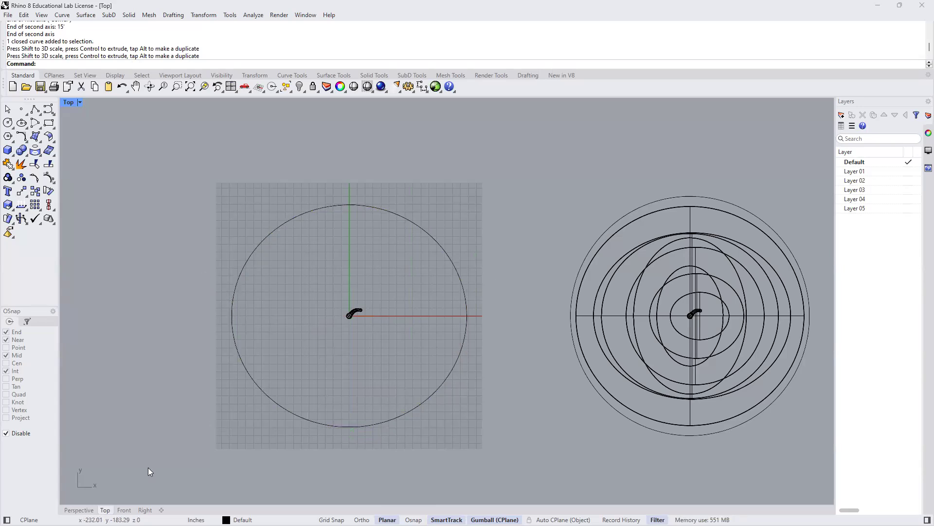
# - Fill the ellipse around the trunk base with a planar surface in the Perspective view using PlanarSrf
pyautogui.click(79, 510)
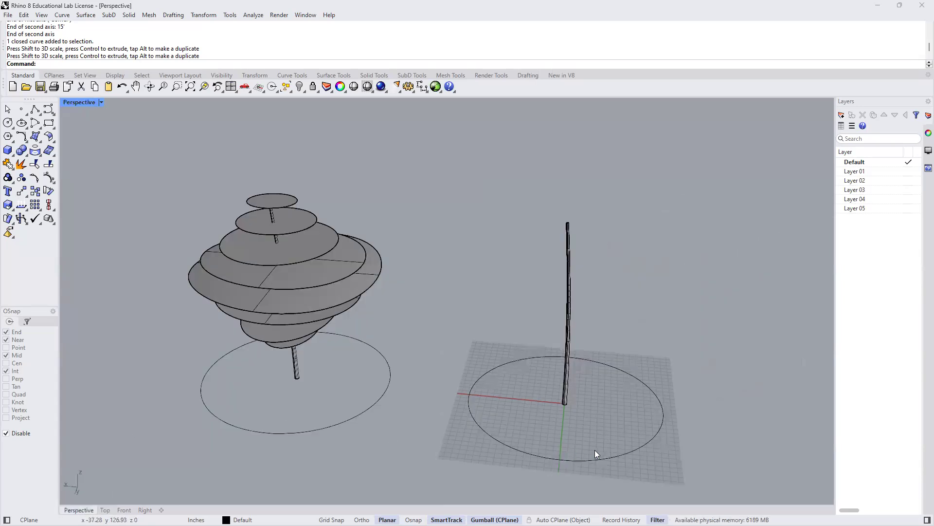
pyautogui.click(619, 455)
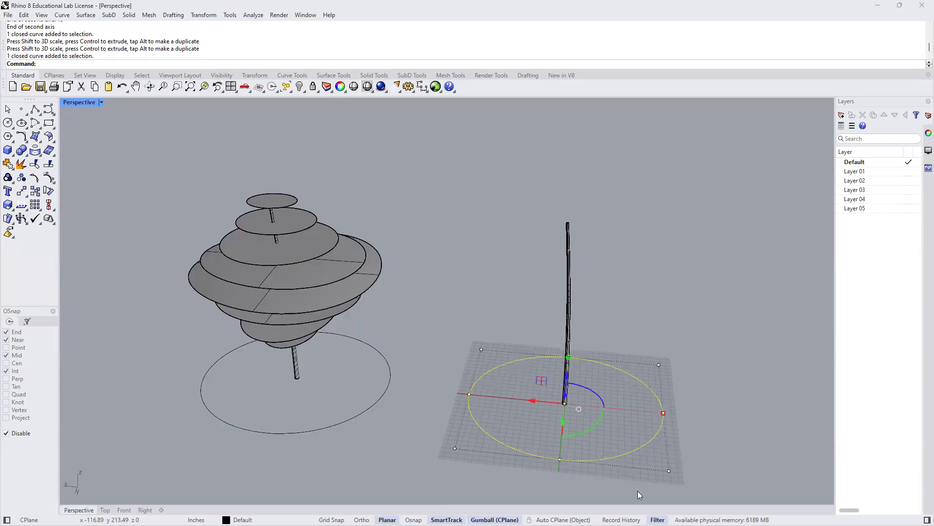
pyautogui.click(678, 434)
pyautogui.scroll(2, 640, 433)
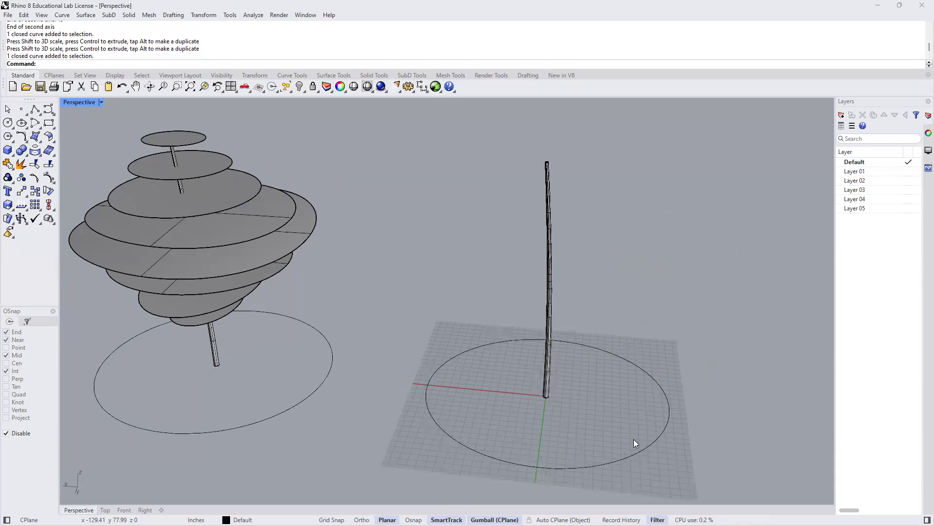
pyautogui.keyDown('shift'); pyautogui.moveTo(556, 406); pyautogui.dragTo(544, 425, button='right'); pyautogui.keyUp('shift')
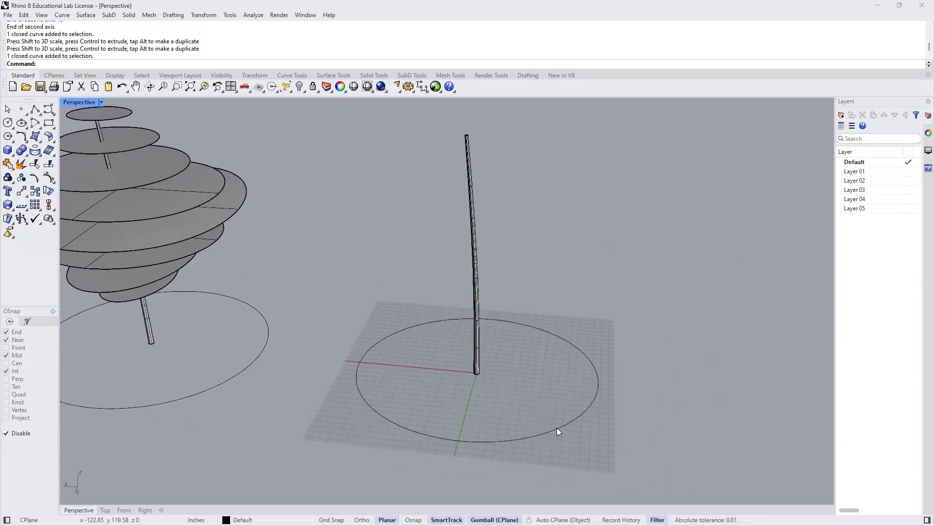
pyautogui.click(558, 432)
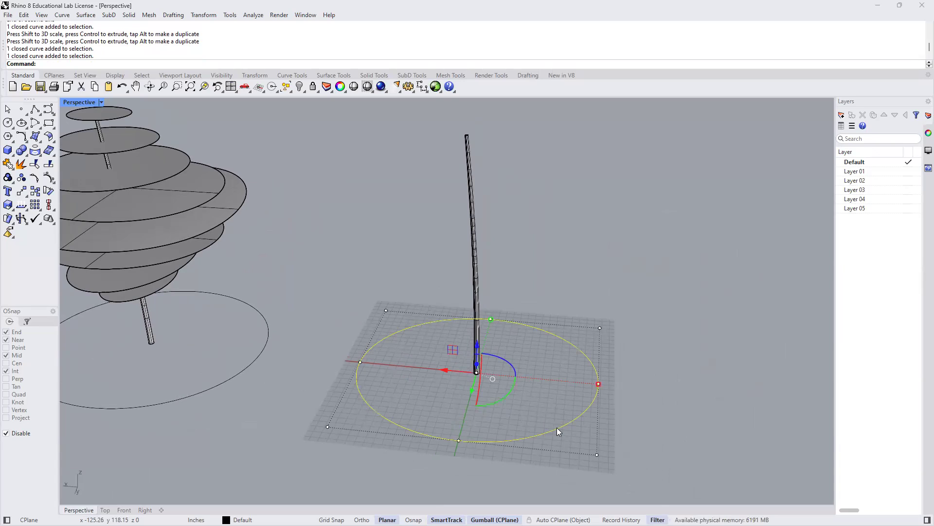
pyautogui.write('Planar')
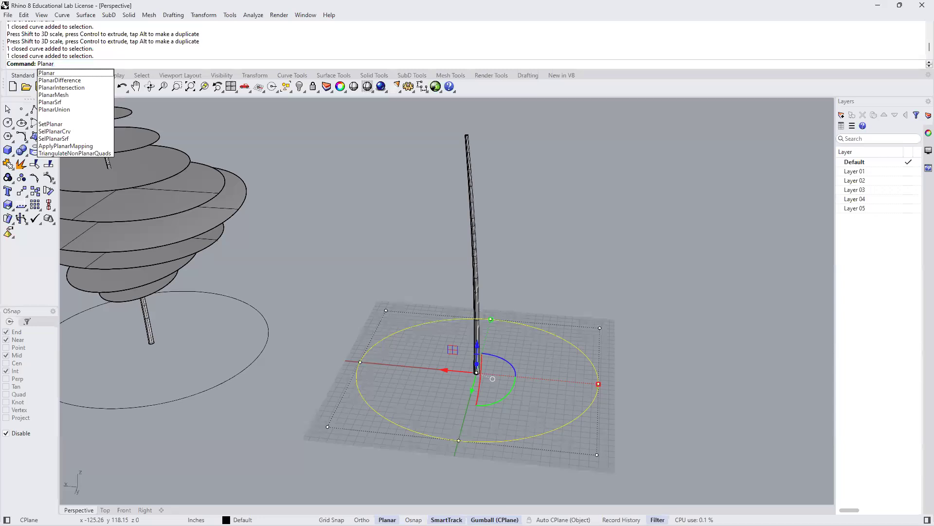
pyautogui.write('Srf')
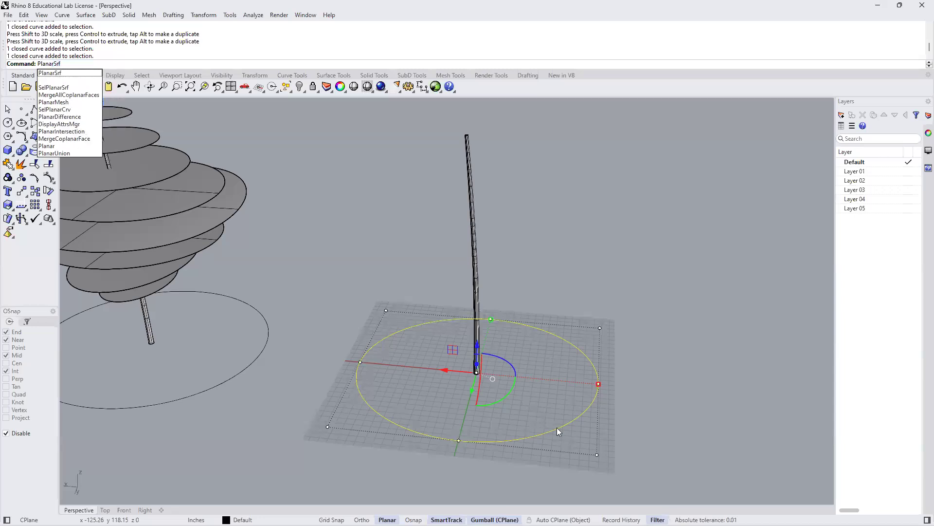
pyautogui.click(51, 75)
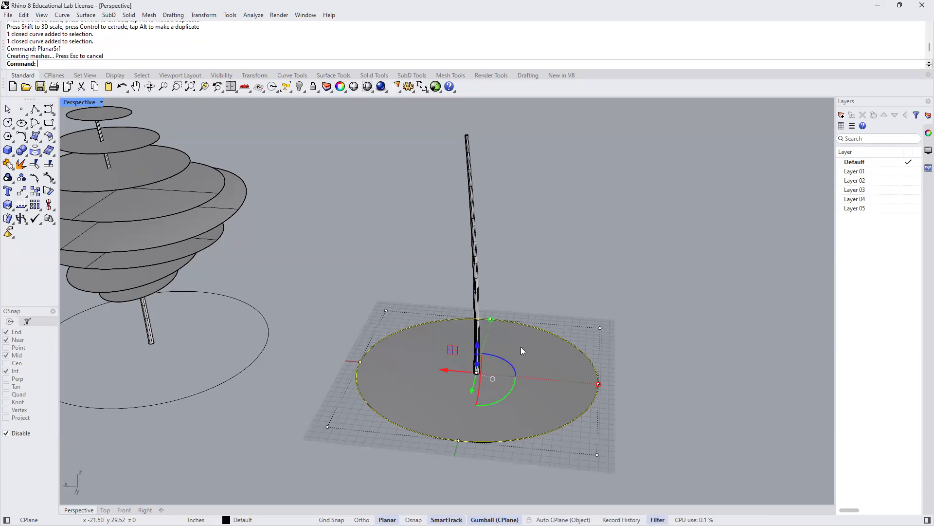
# - Move the selected ellipse curve straight up in the Front view to a little above the trunk's mid-height and deselect it
pyautogui.click(105, 510)
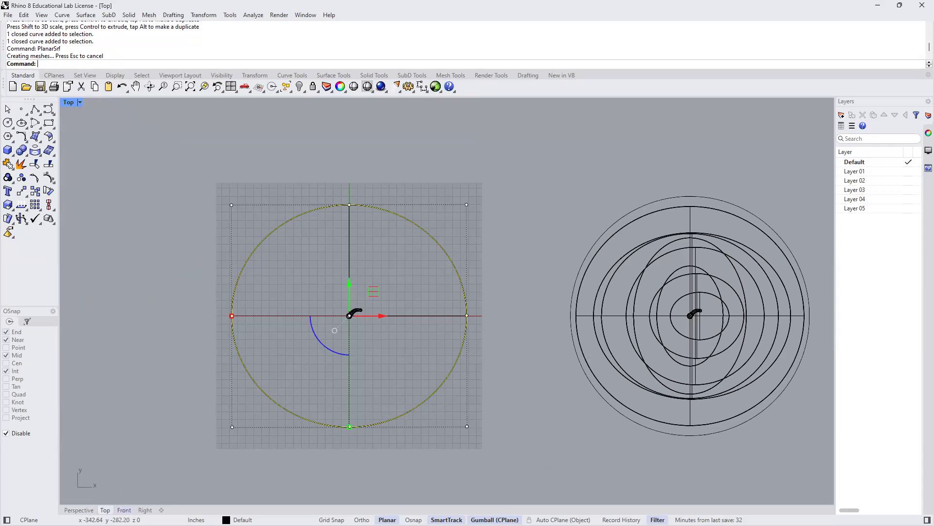
pyautogui.click(124, 510)
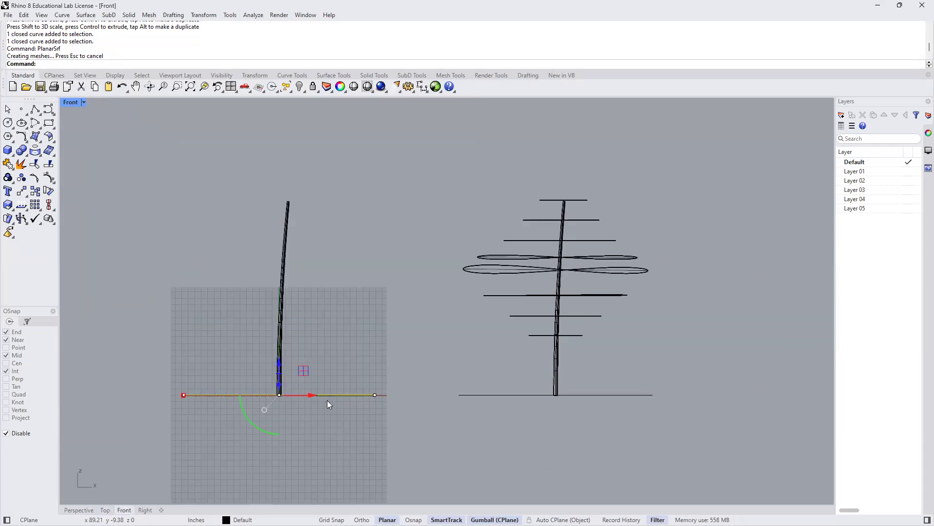
pyautogui.scroll(1, 274, 384)
pyautogui.scroll(3, 272, 382)
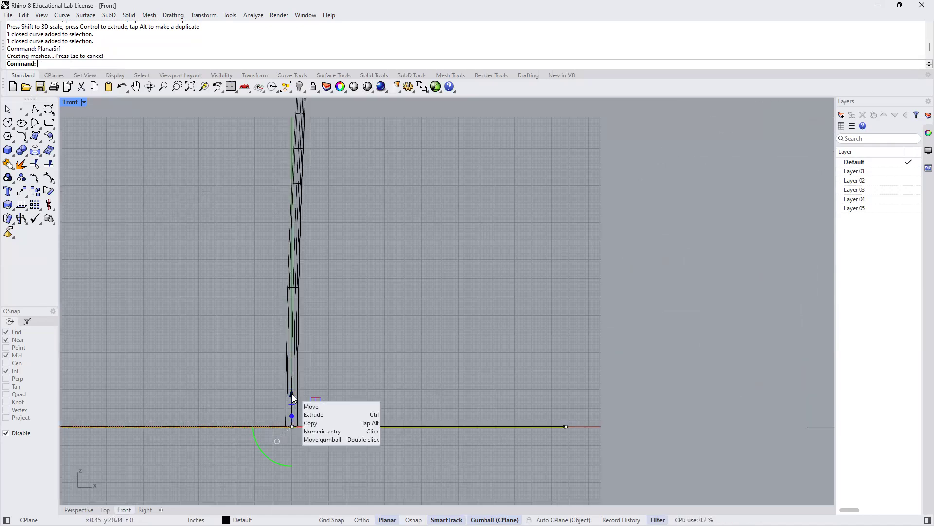
pyautogui.scroll(-3, 292, 398)
pyautogui.moveTo(292, 387); pyautogui.dragTo(274, 208)
pyautogui.click(399, 315)
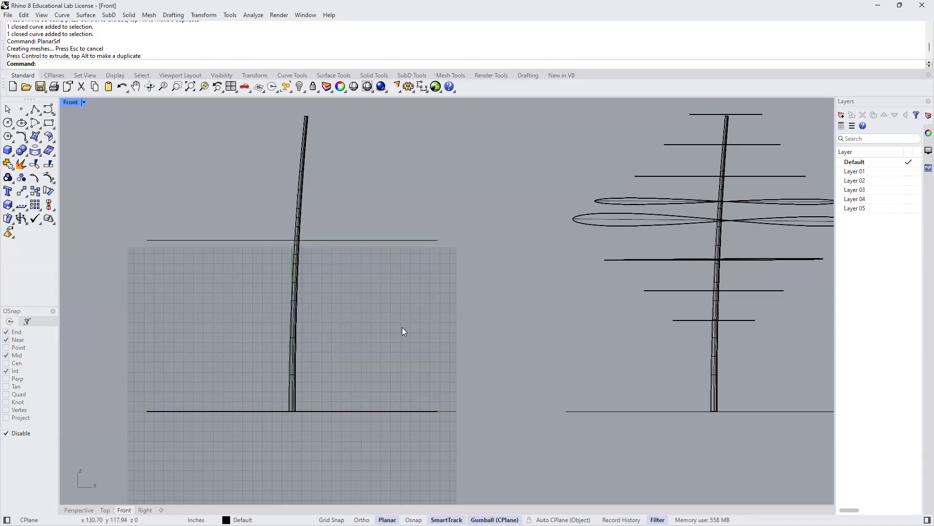
pyautogui.scroll(-4, 401, 326)
pyautogui.moveTo(387, 350); pyautogui.dragTo(414, 363, button='right')
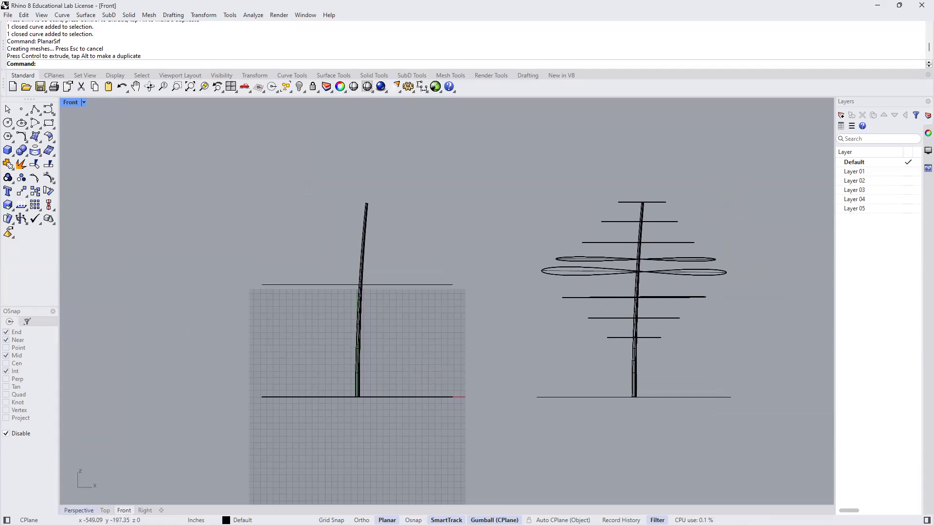
# - Delete the raised ellipse curve in the Perspective view, keeping the planar surface
pyautogui.click(78, 509)
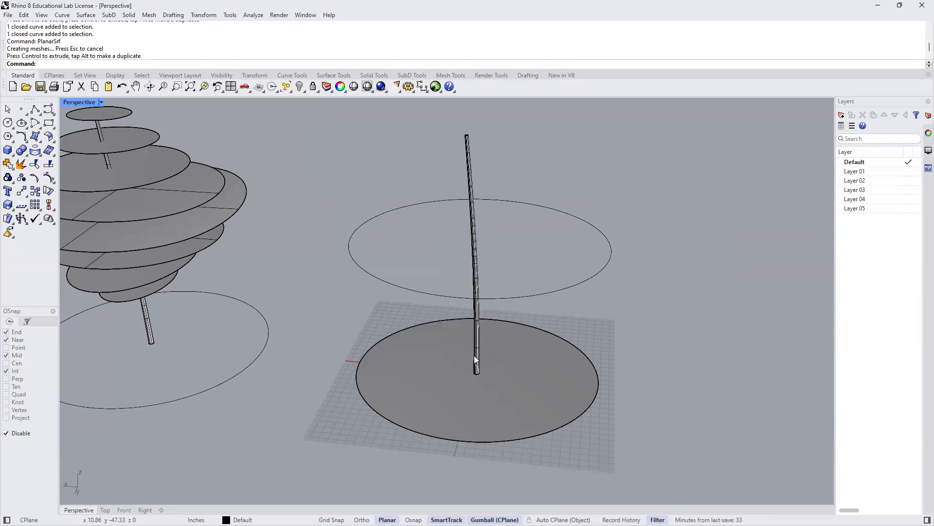
pyautogui.click(559, 427)
pyautogui.click(605, 313)
pyautogui.click(601, 268)
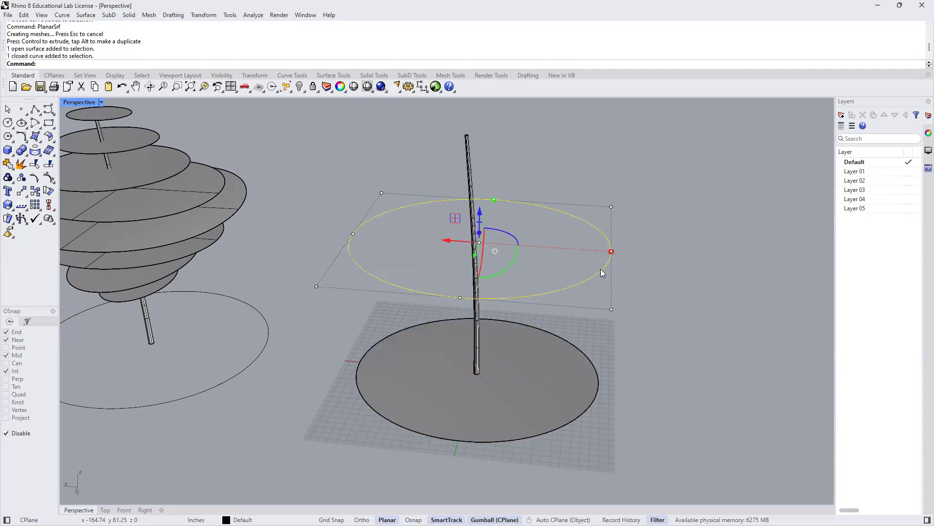
pyautogui.press('Delete')
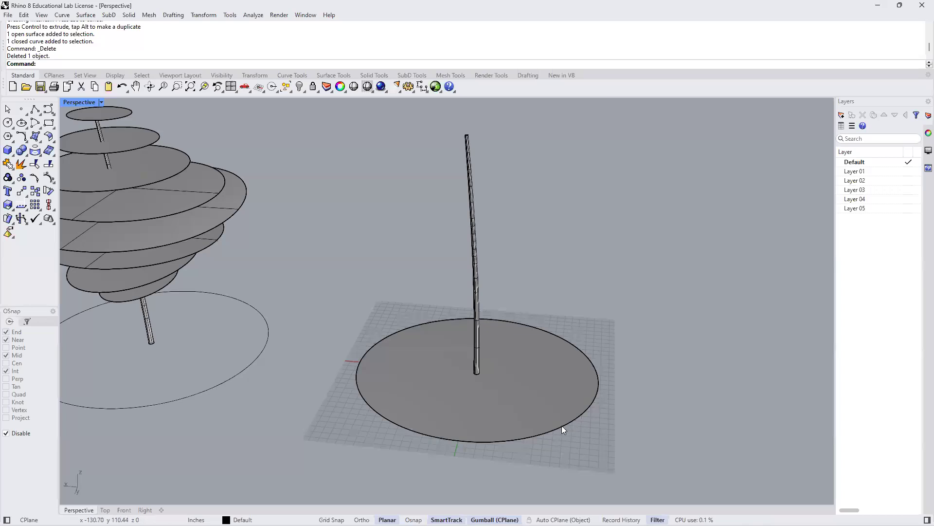
# - Move the planar ellipse surface straight up the trunk to slightly above its mid-height, adjusting the position in the Front view
pyautogui.click(562, 425)
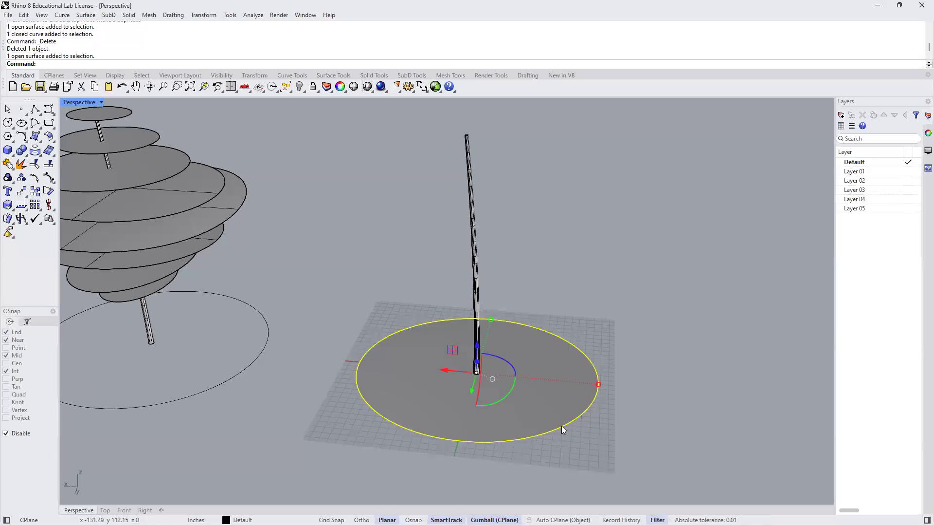
pyautogui.moveTo(478, 345); pyautogui.dragTo(478, 264)
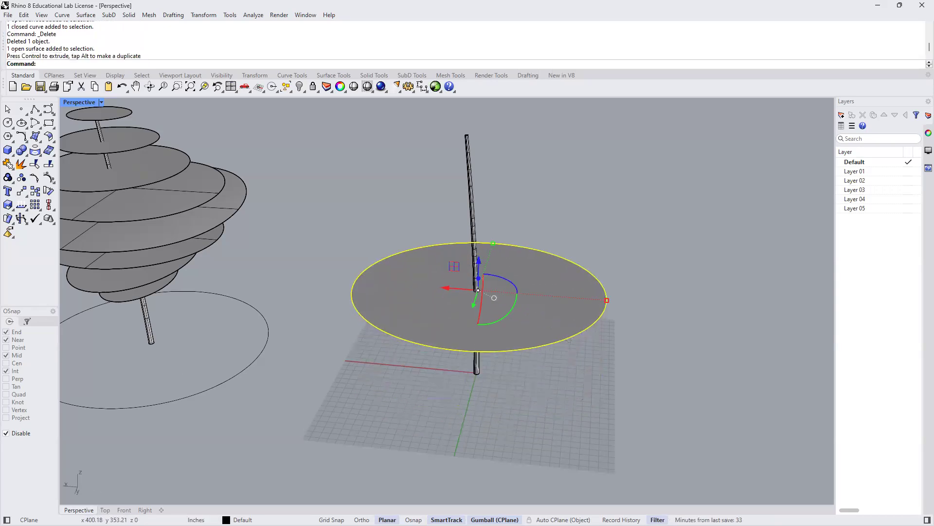
pyautogui.click(126, 510)
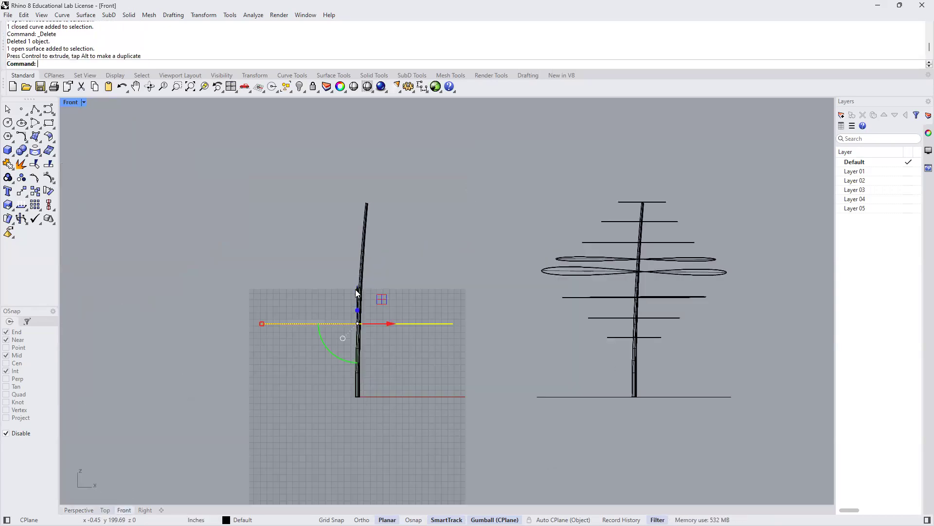
pyautogui.moveTo(358, 291); pyautogui.dragTo(349, 257)
pyautogui.click(276, 235)
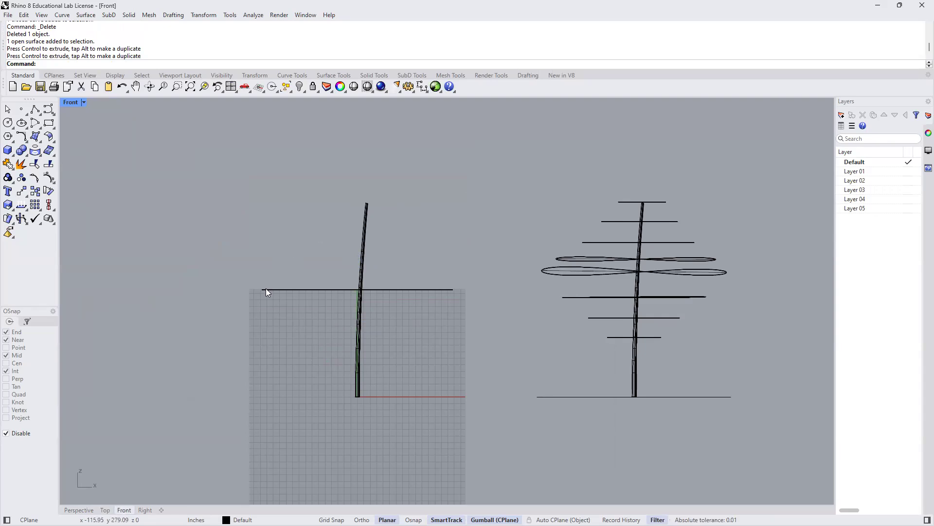
# - Restore the four-view layout, select the new trunk and its ellipse surface in the Perspective view, and isolate them
pyautogui.doubleClick(71, 103)
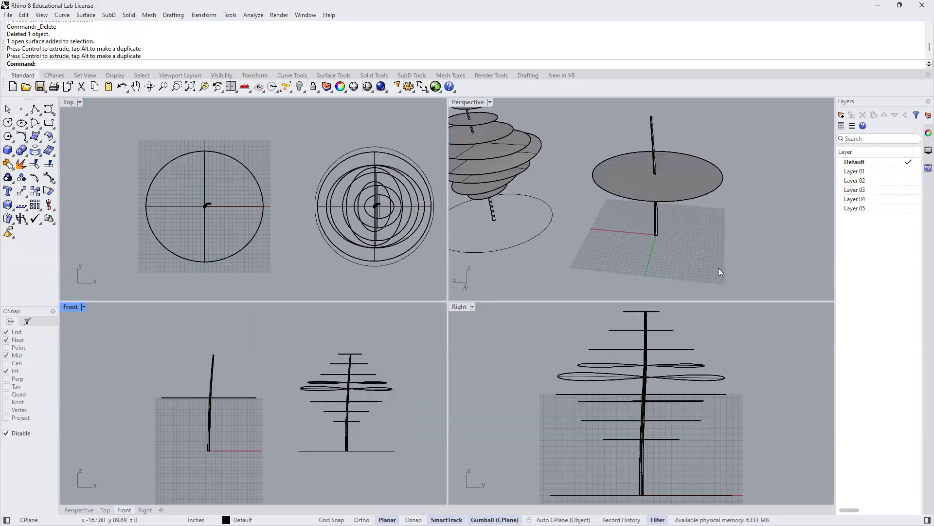
pyautogui.moveTo(724, 269); pyautogui.dragTo(616, 128)
pyautogui.write('Isolate')
pyautogui.press('Return')
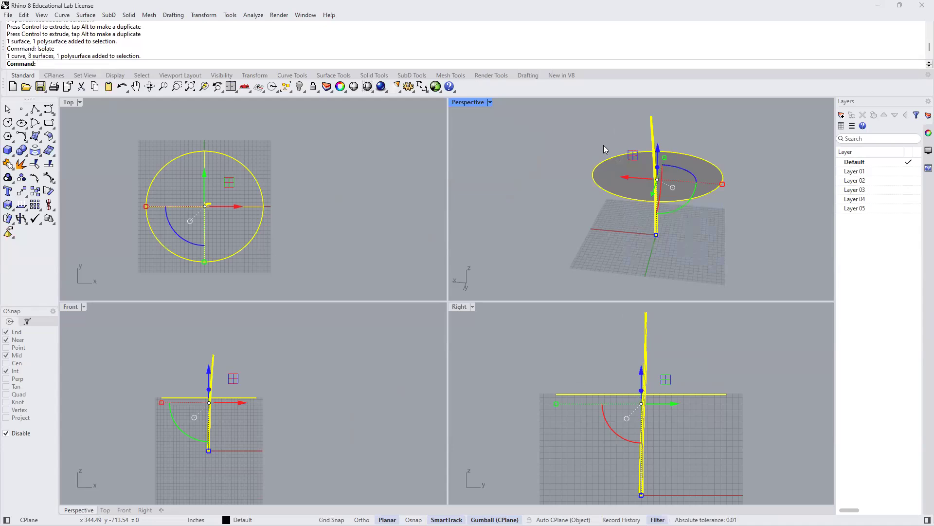
# - Shrink the ellipse disc slightly along its width in the Front view and along its depth in the Right view
pyautogui.click(556, 217)
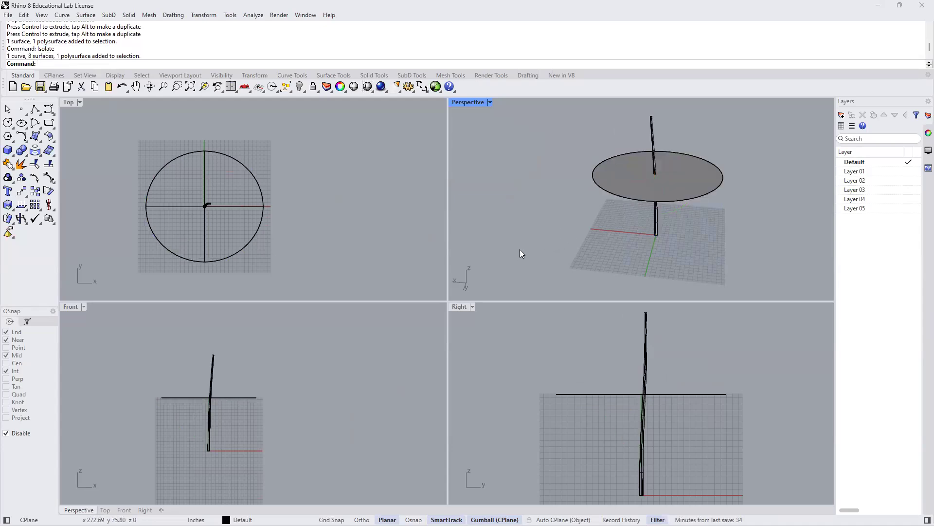
pyautogui.click(245, 396)
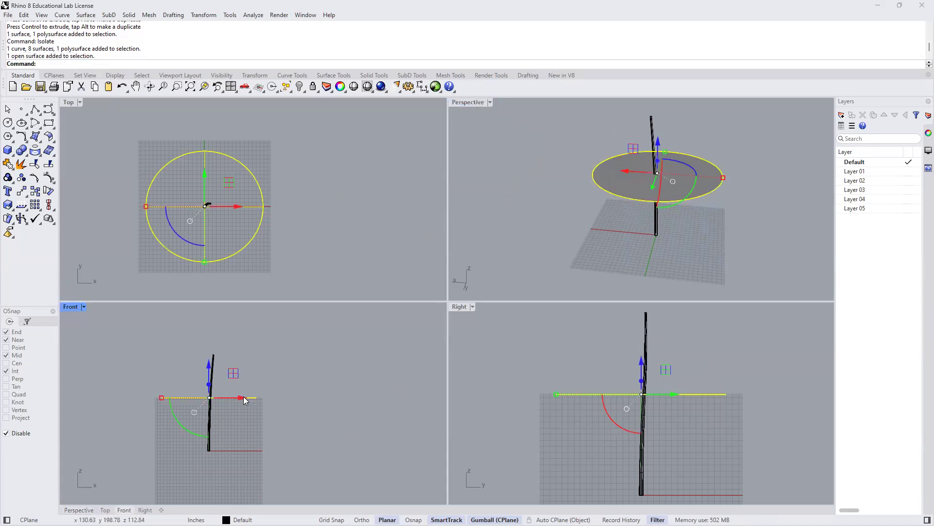
pyautogui.scroll(4, 190, 422)
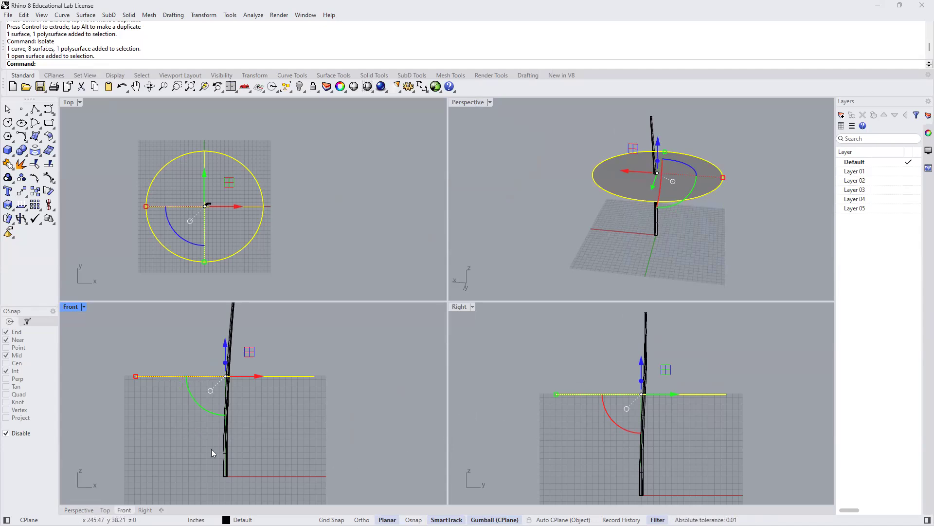
pyautogui.moveTo(136, 378); pyautogui.dragTo(148, 376)
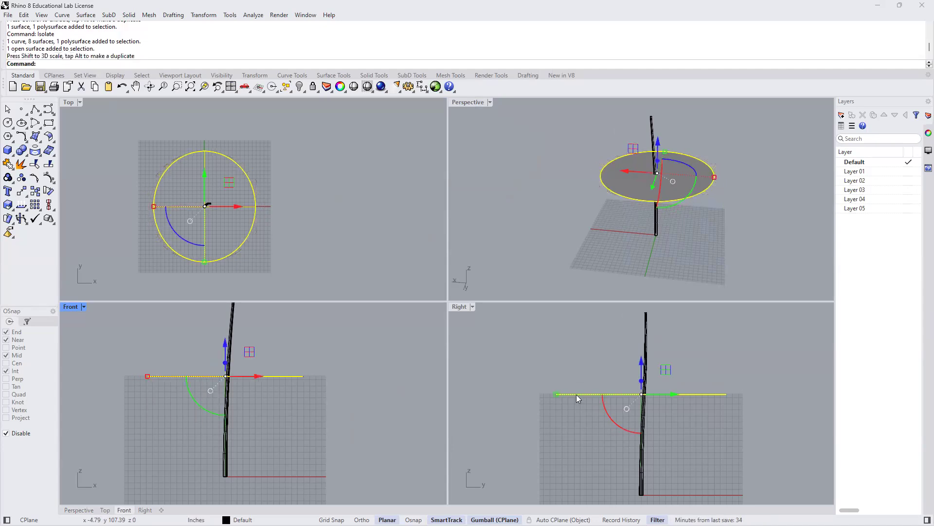
pyautogui.moveTo(556, 395); pyautogui.dragTo(576, 395)
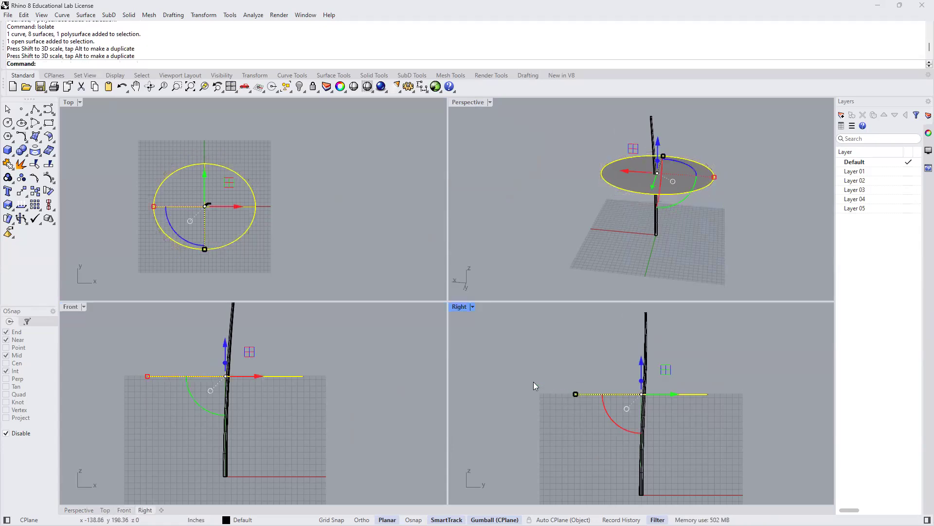
pyautogui.click(498, 370)
# - Copy the ellipse disc straight up with Ortho on, about 13 ft 5 in to the trunk's top, about 9 ft 7 in, and once more slightly lower
pyautogui.scroll(-2, 285, 367)
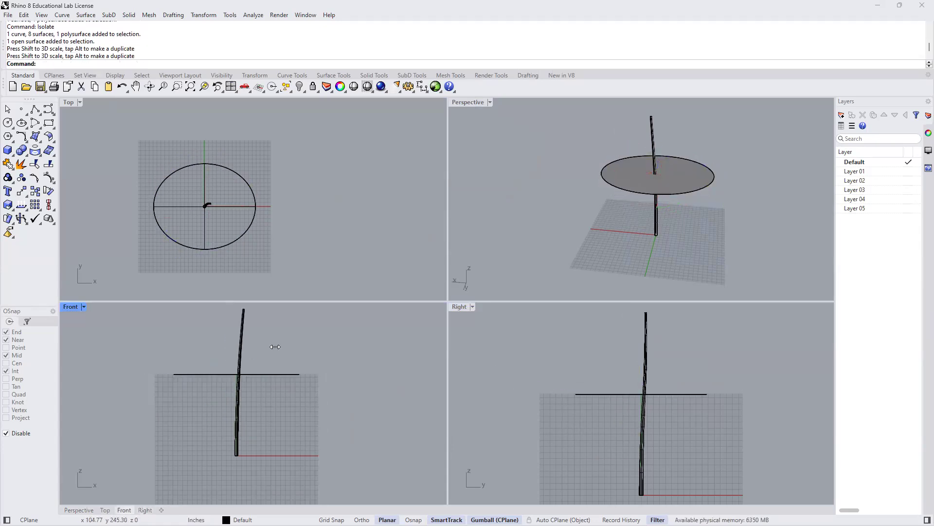
pyautogui.moveTo(279, 354); pyautogui.dragTo(300, 369, button='right')
pyautogui.click(286, 389)
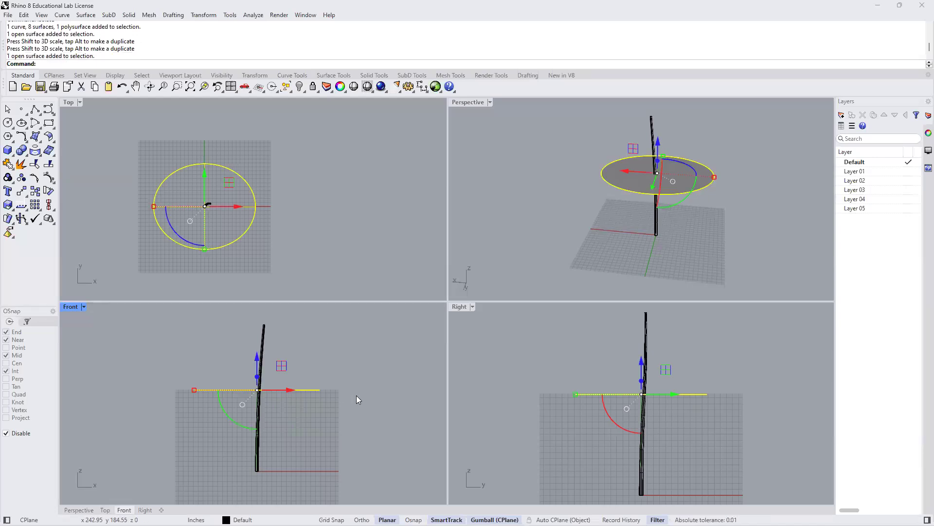
pyautogui.click(349, 371)
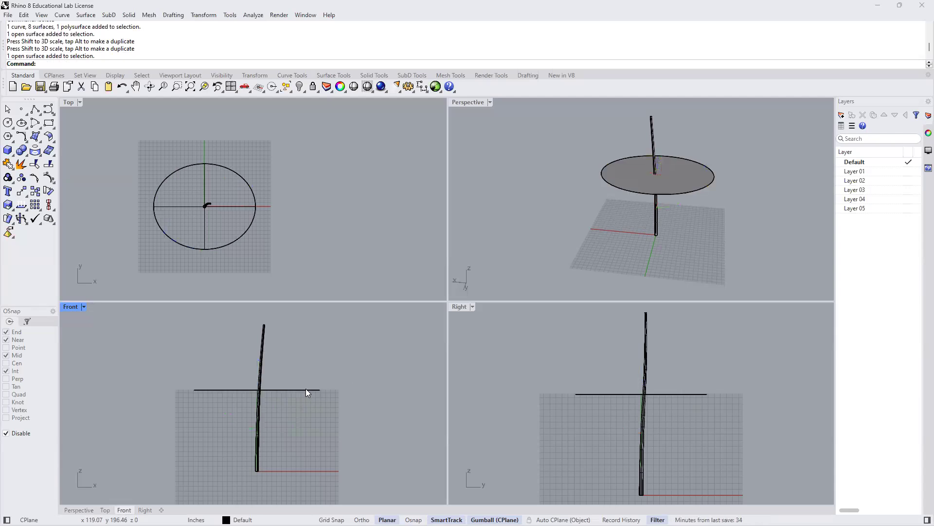
pyautogui.click(306, 389)
pyautogui.write('Copy')
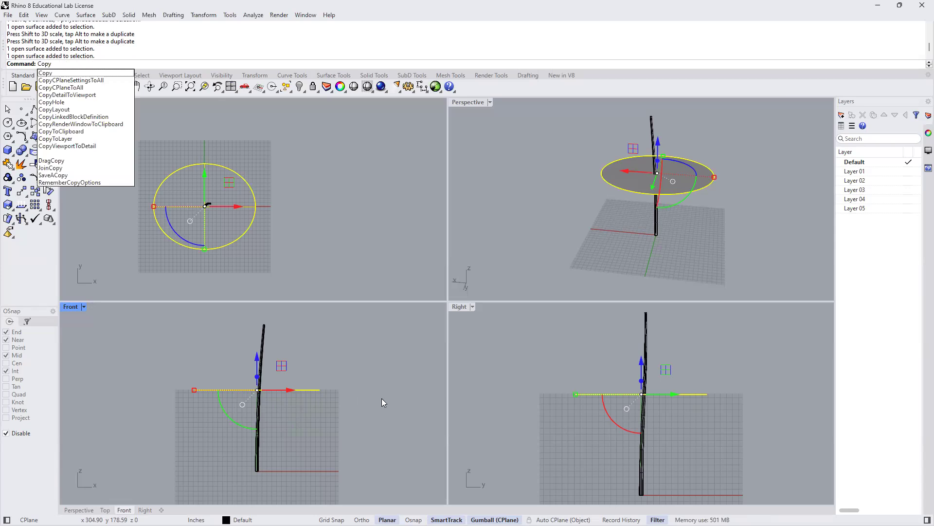
pyautogui.press('Return')
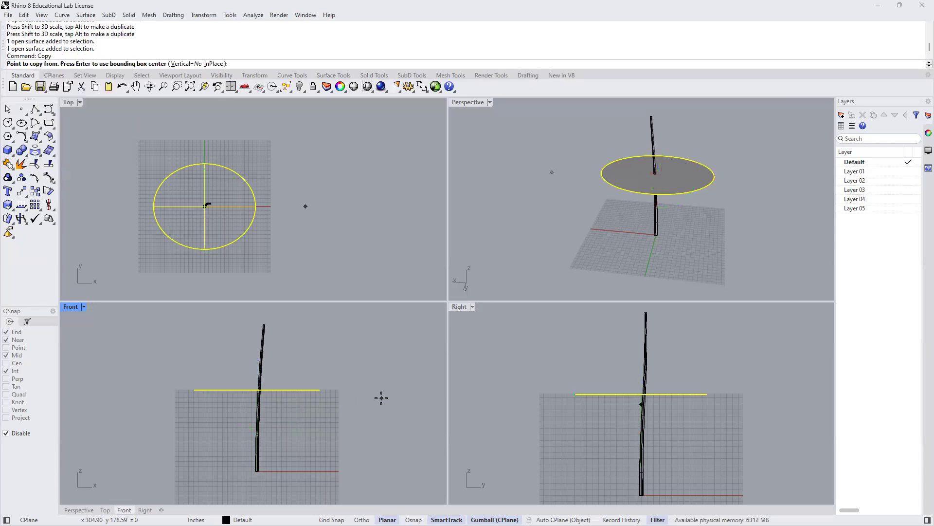
pyautogui.click(340, 390)
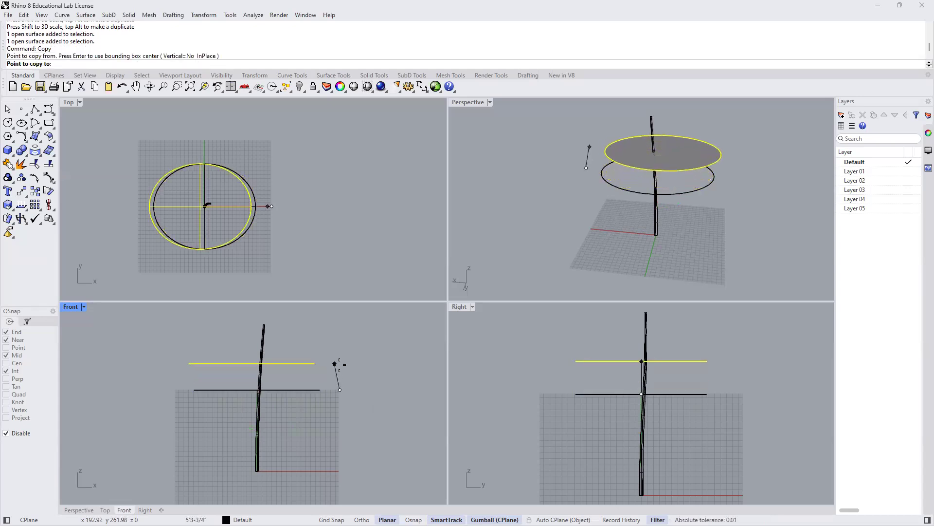
pyautogui.click(362, 520)
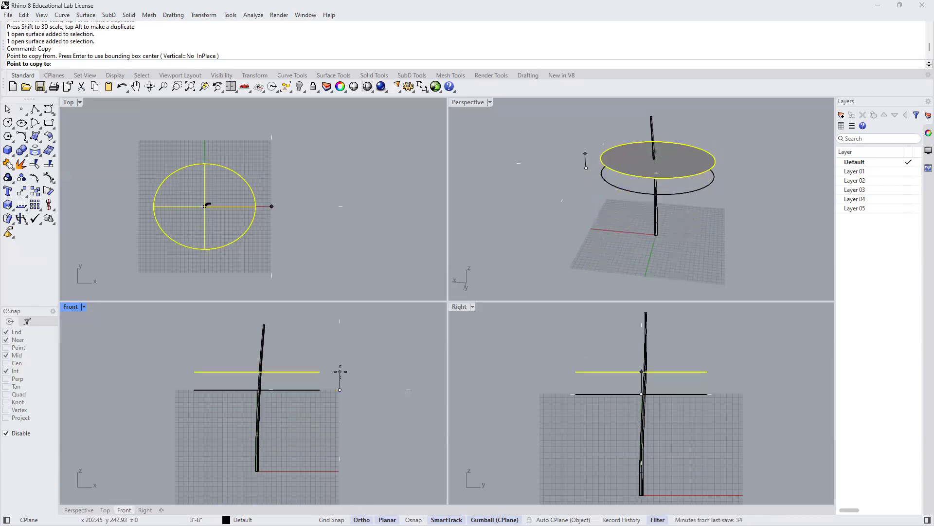
pyautogui.click(329, 323)
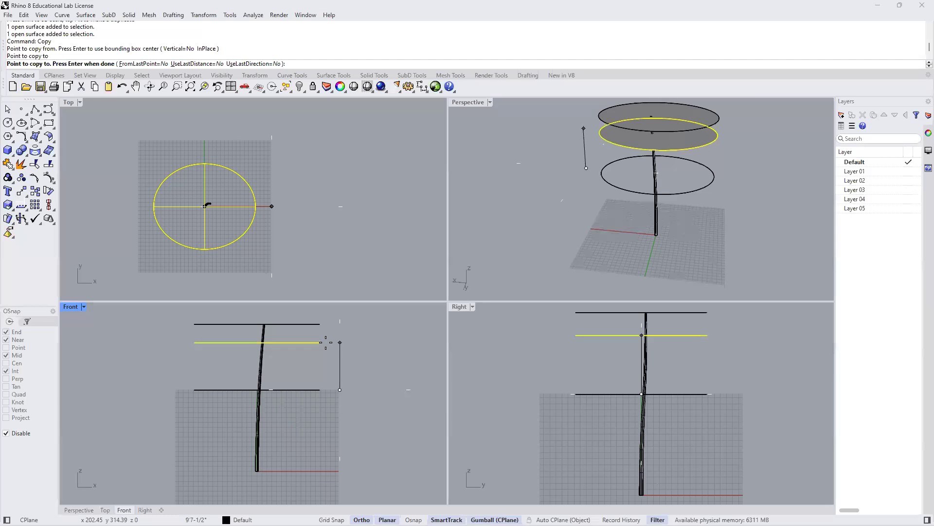
pyautogui.click(325, 342)
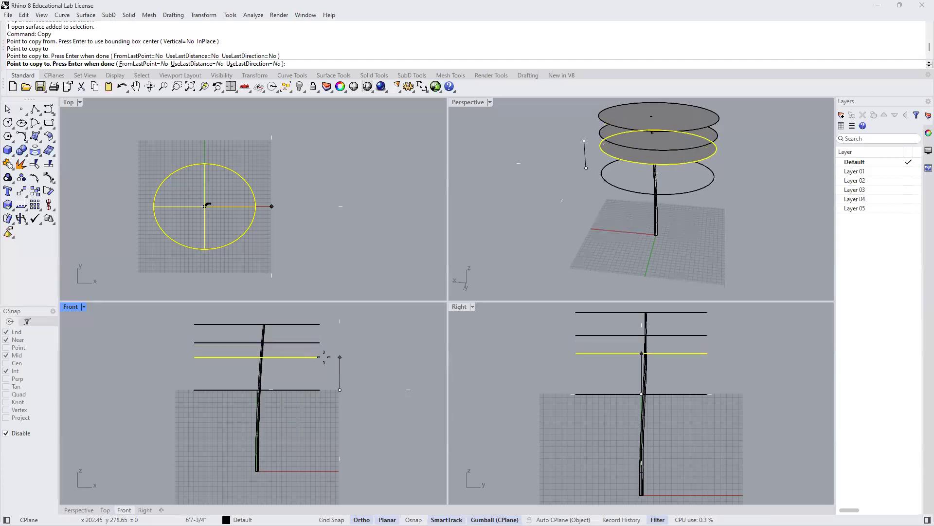
pyautogui.click(324, 362)
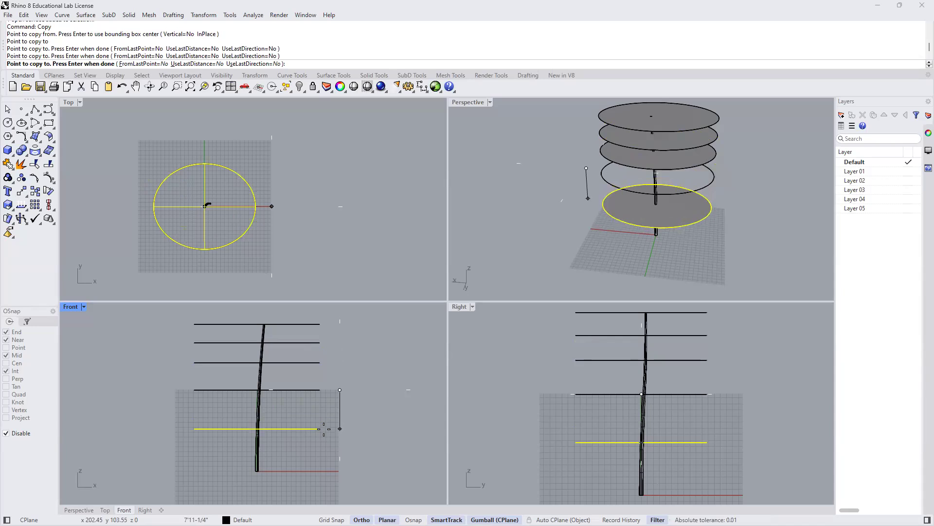
# - Add three more copies straight below the original disc, about 7 ft 11 in, 5 ft and 2 ft 8 in down
pyautogui.click(324, 429)
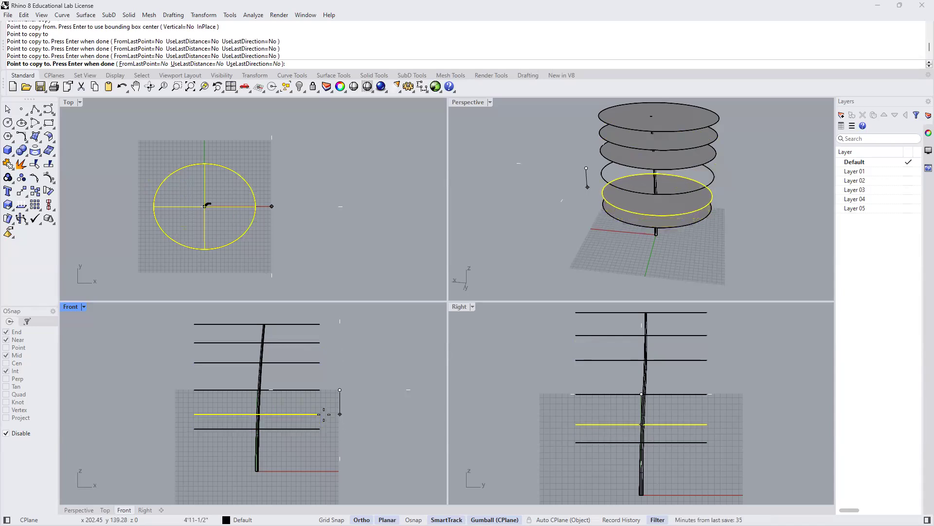
pyautogui.click(323, 414)
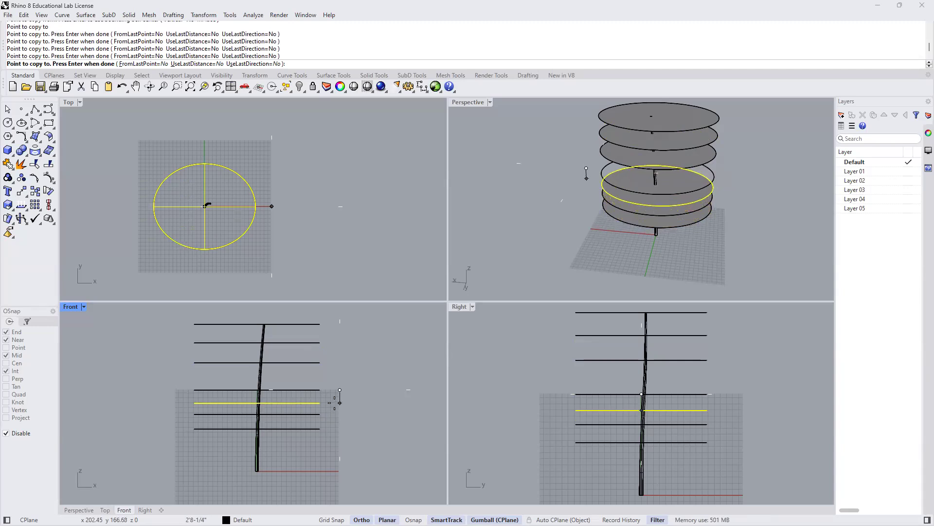
pyautogui.click(335, 403)
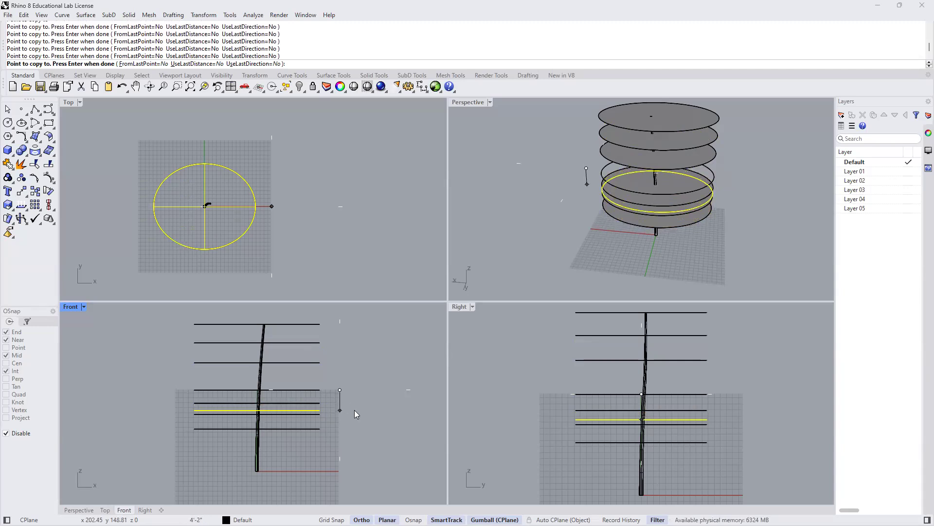
pyautogui.press('Escape')
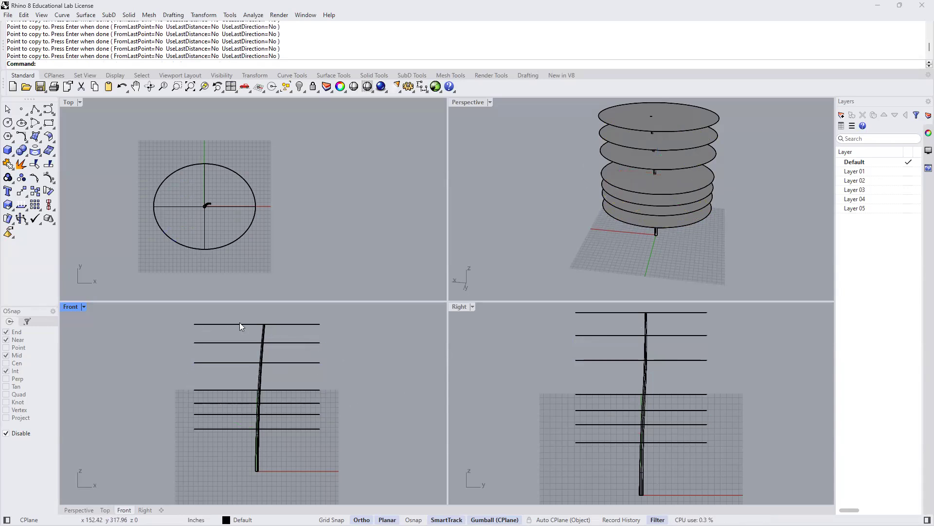
# - Raise the original middle disc and, slightly, the disc just below it in the Front view to even out the vertical spacing
pyautogui.click(306, 391)
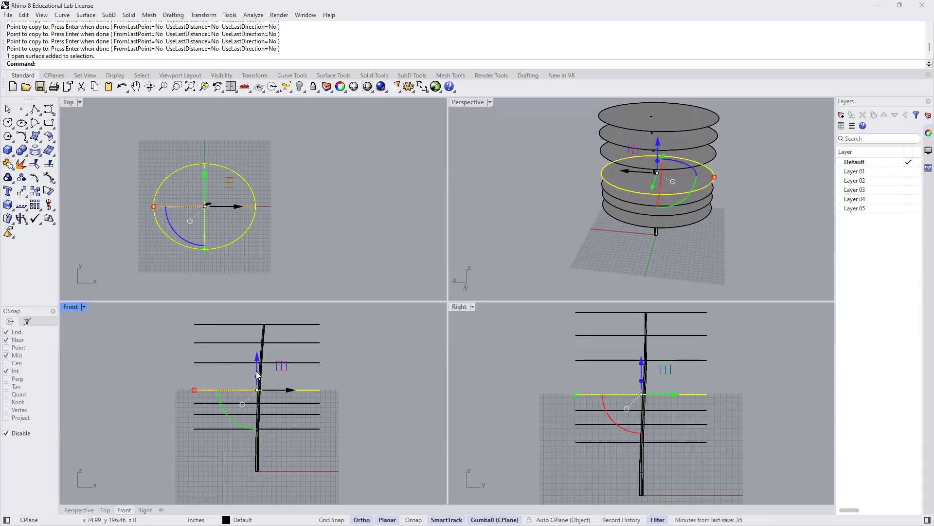
pyautogui.moveTo(259, 356); pyautogui.dragTo(258, 348)
pyautogui.click(367, 376)
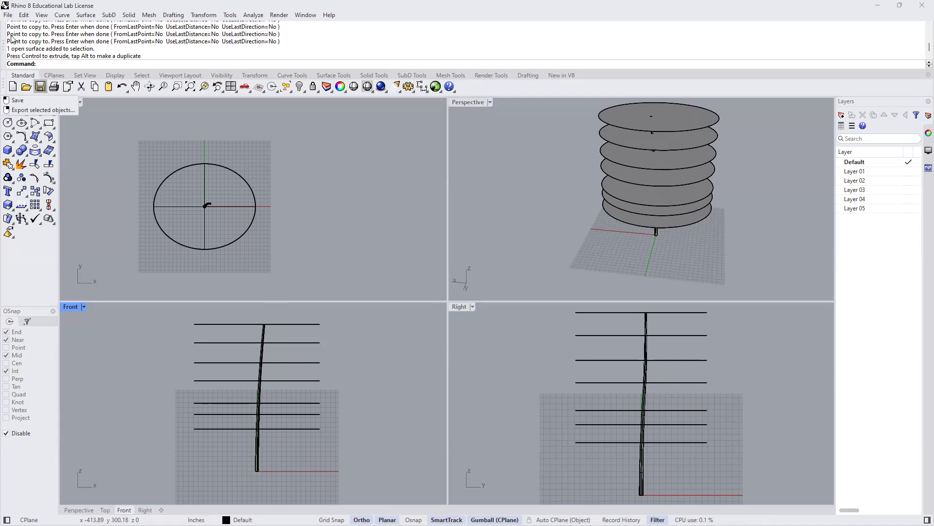
pyautogui.click(7, 17)
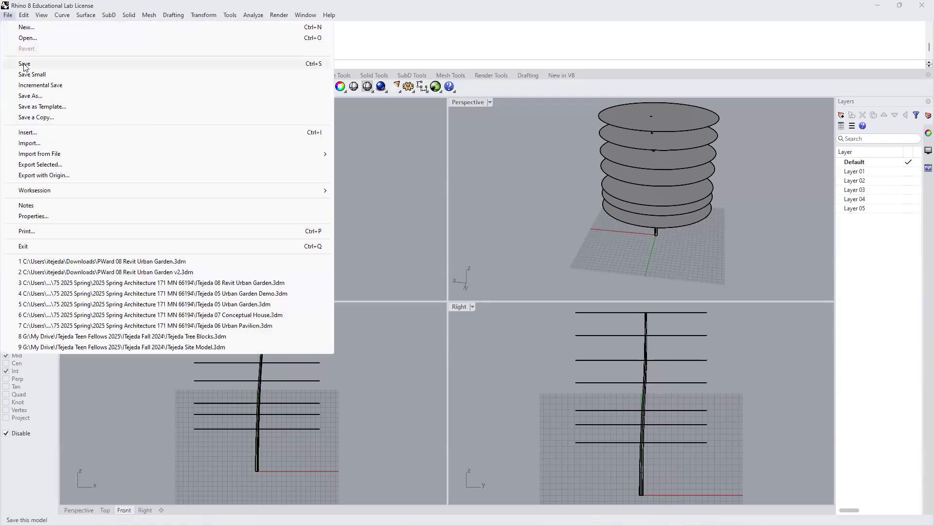
pyautogui.click(398, 222)
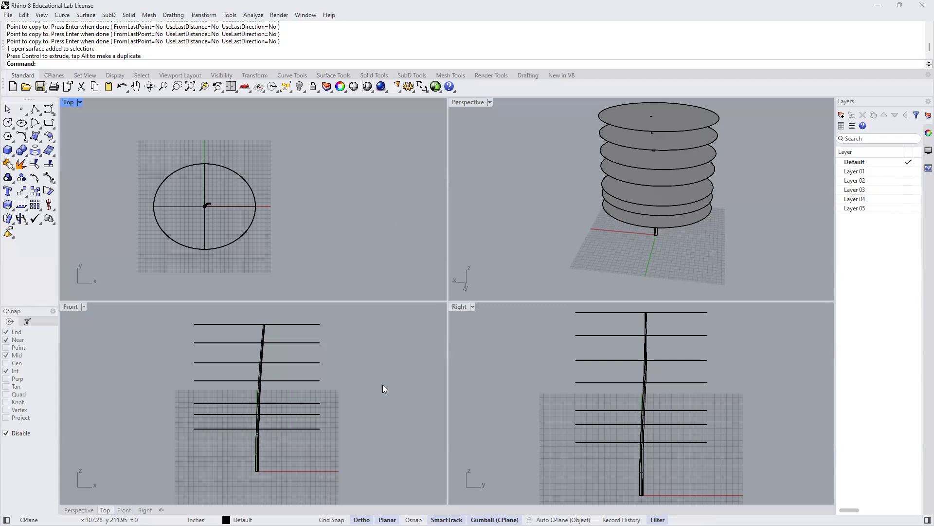
pyautogui.click(277, 403)
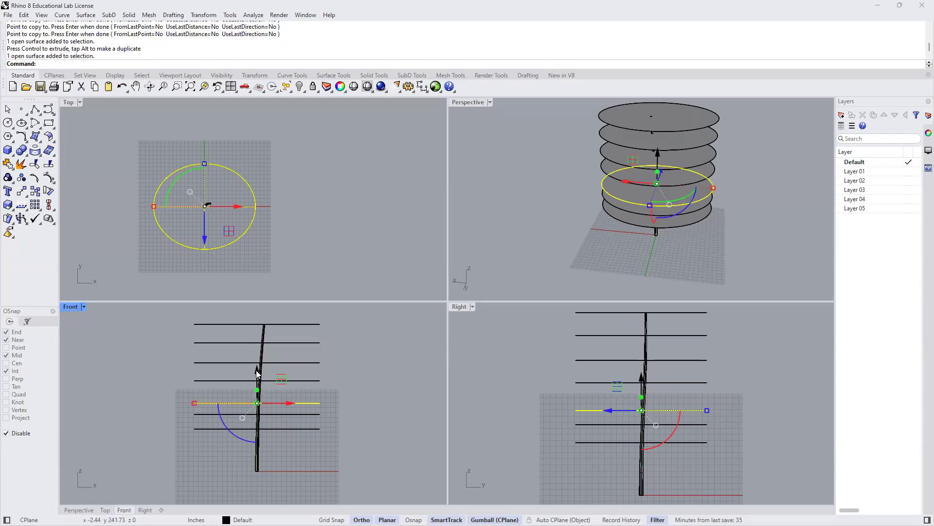
pyautogui.moveTo(257, 372); pyautogui.dragTo(256, 367)
pyautogui.click(338, 387)
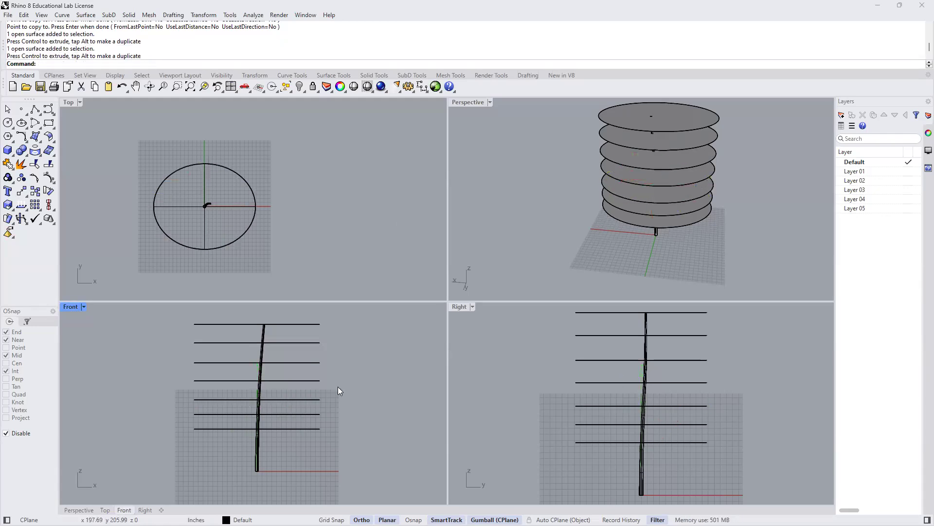
# - Narrow the three uppermost discs in the Front view with a one-directional scale so they taper towards the trunk's top
pyautogui.click(298, 379)
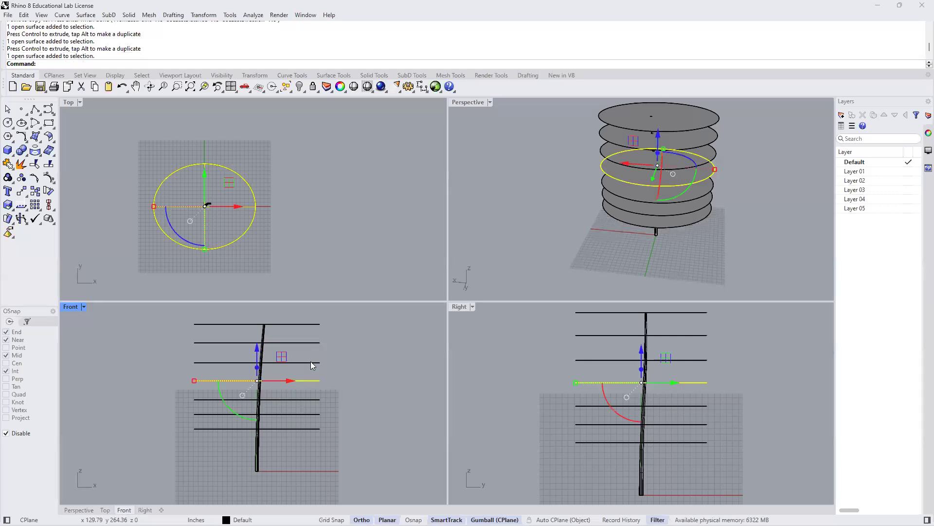
pyautogui.click(306, 323)
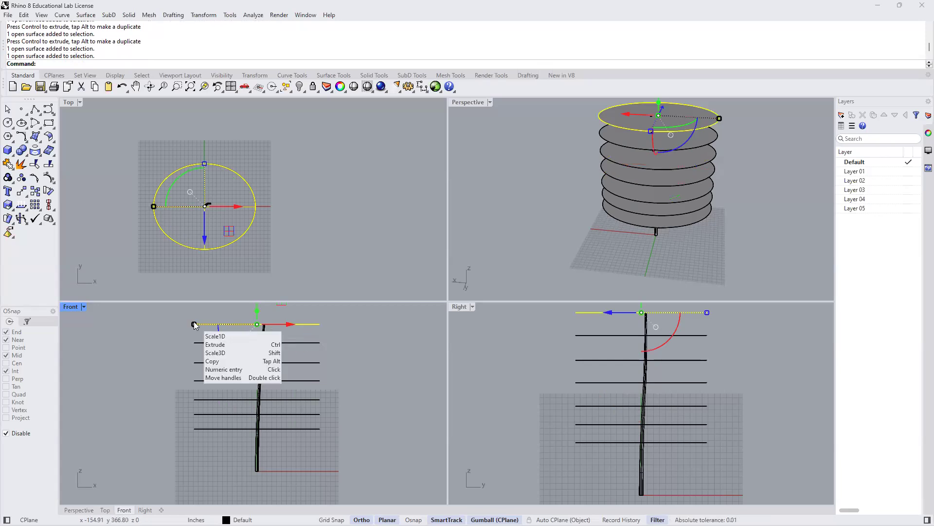
pyautogui.moveTo(194, 325); pyautogui.dragTo(231, 330)
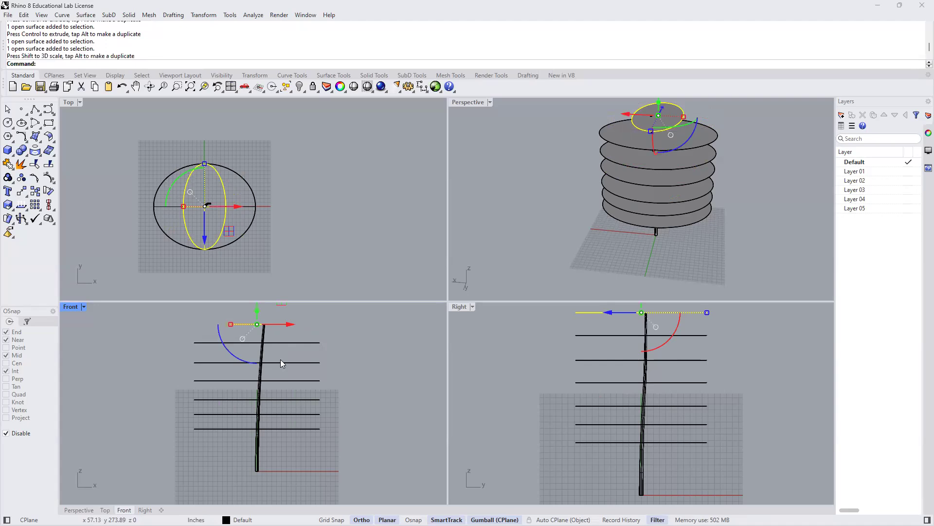
pyautogui.click(334, 355)
pyautogui.click(241, 343)
pyautogui.moveTo(194, 342); pyautogui.dragTo(211, 363)
pyautogui.click(212, 362)
# - Narrow the three lowest discs in the Front view with a one-directional scale, making the bottom one the narrowest
pyautogui.click(229, 429)
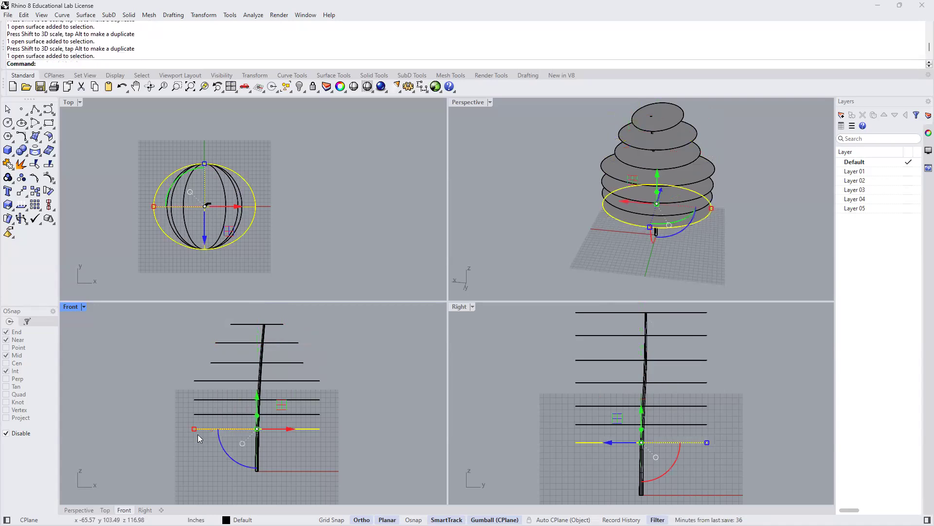
pyautogui.moveTo(194, 431); pyautogui.dragTo(234, 434)
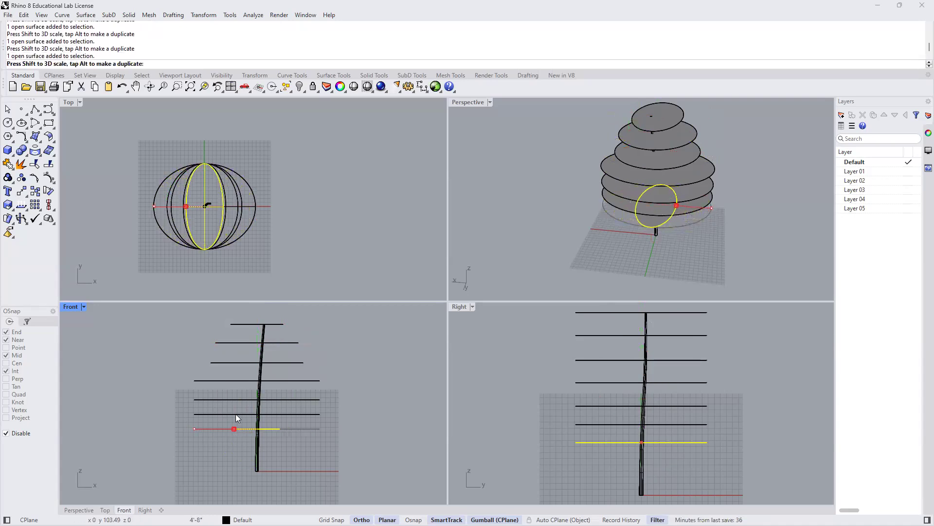
pyautogui.click(208, 415)
pyautogui.moveTo(195, 413)
pyautogui.mouseDown()
pyautogui.moveTo(219, 416)
pyautogui.moveTo(203, 404)
pyautogui.mouseUp()
pyautogui.click(214, 400)
pyautogui.click(329, 421)
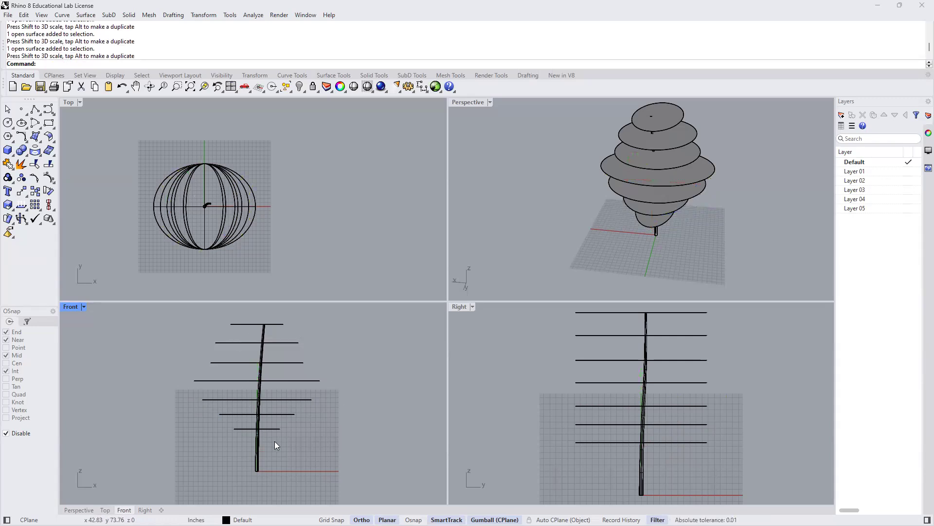
# - Shift the top two discs sideways in the Front view so they centre better on the leaning trunk
pyautogui.click(280, 323)
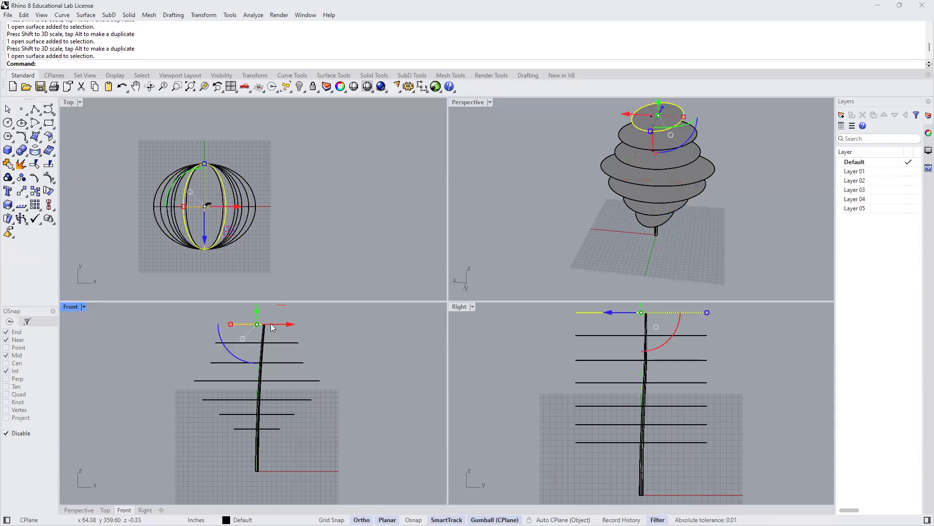
pyautogui.moveTo(327, 359); pyautogui.dragTo(337, 387, button='right')
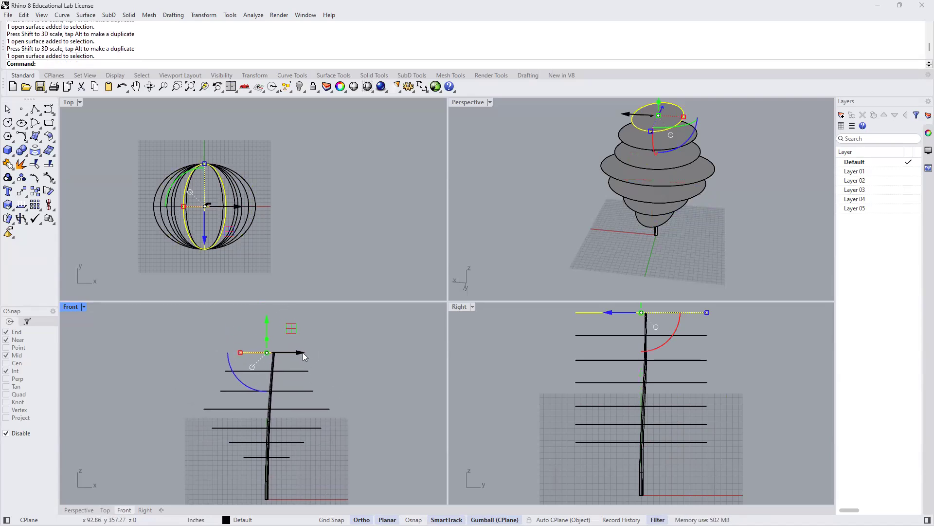
pyautogui.moveTo(303, 352); pyautogui.dragTo(319, 382)
pyautogui.click(314, 370)
pyautogui.click(306, 371)
pyautogui.click(330, 386)
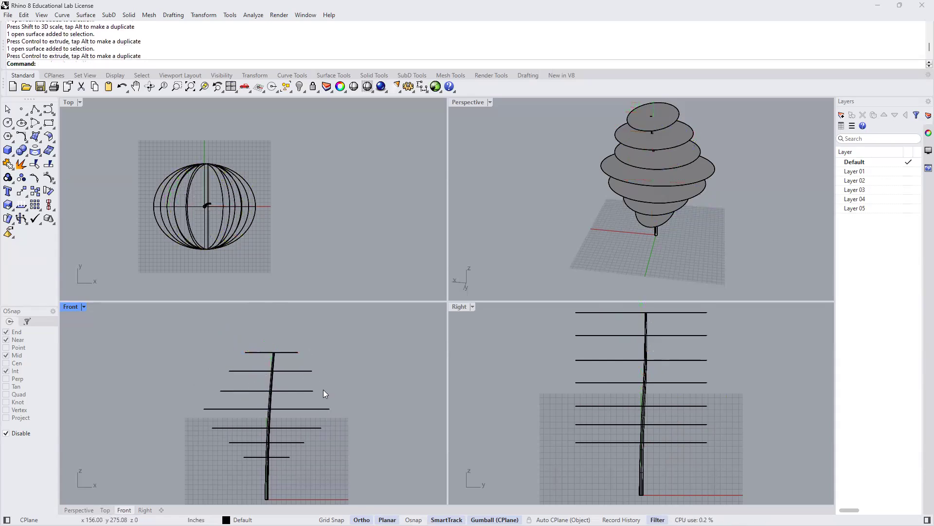
pyautogui.scroll(3, 290, 394)
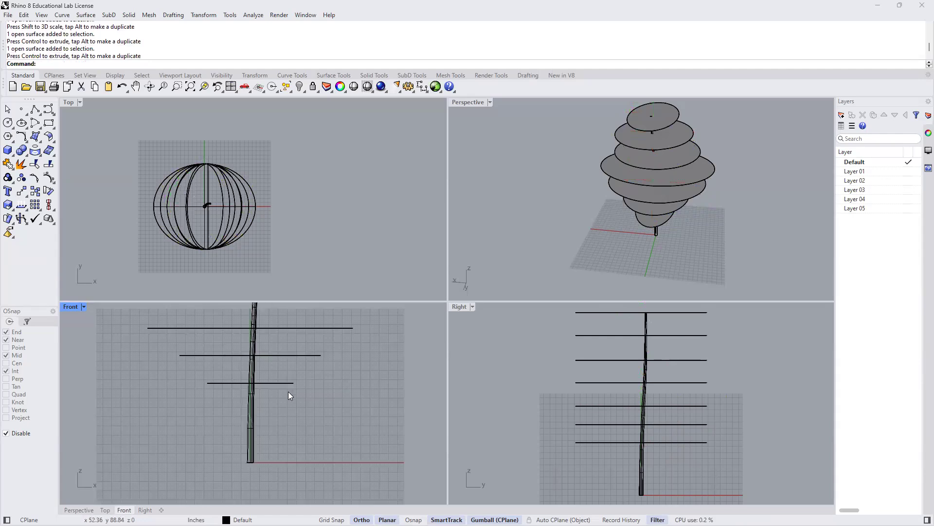
# - Narrow the lowest disc in the Right view with a one-directional scale so it becomes roughly circular
pyautogui.click(287, 383)
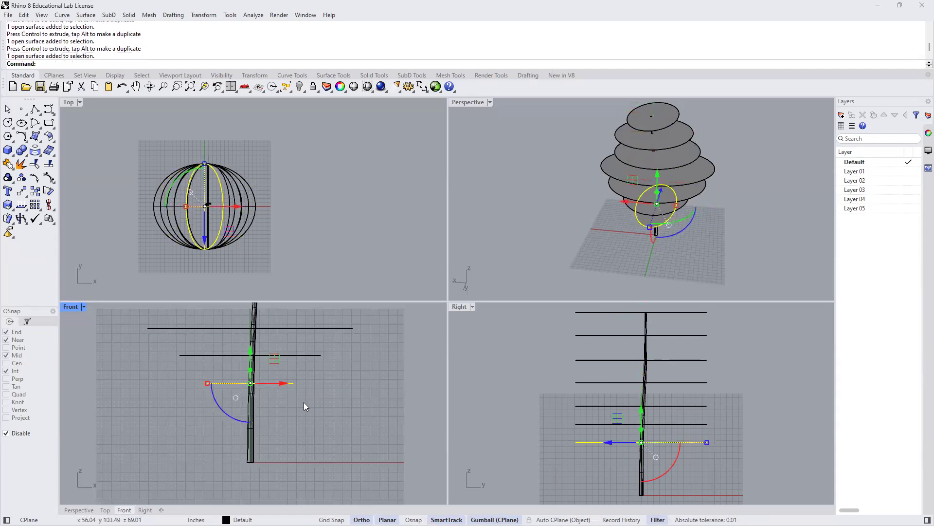
pyautogui.click(341, 381)
pyautogui.scroll(-3, 342, 383)
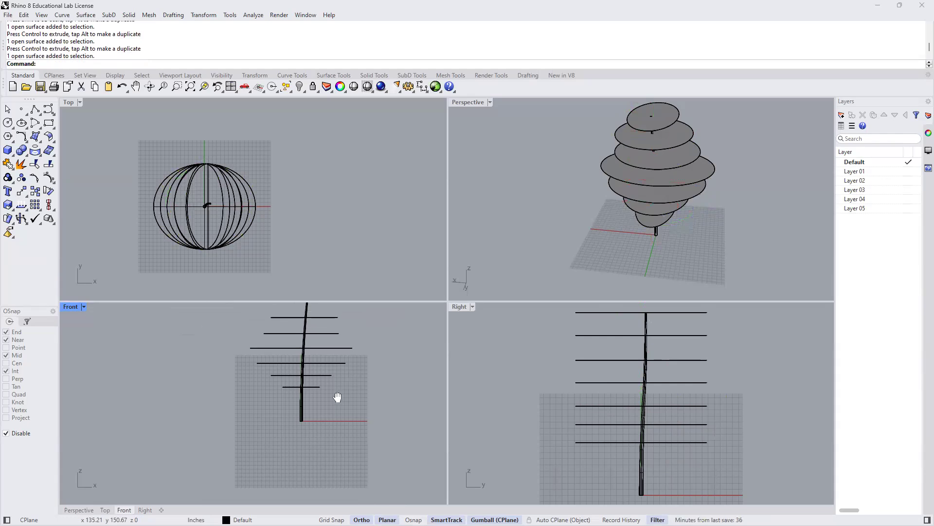
pyautogui.moveTo(352, 376); pyautogui.dragTo(326, 406, button='right')
pyautogui.moveTo(679, 388); pyautogui.dragTo(654, 387, button='right')
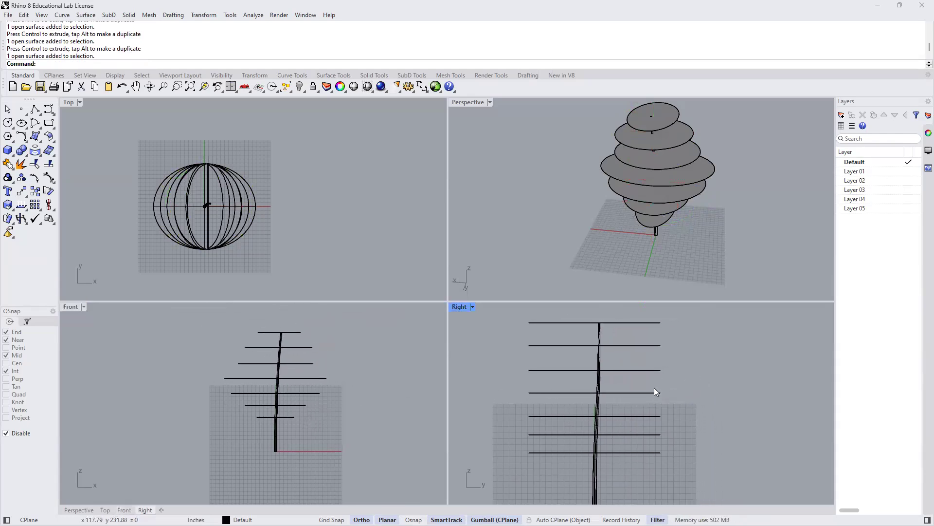
pyautogui.click(622, 452)
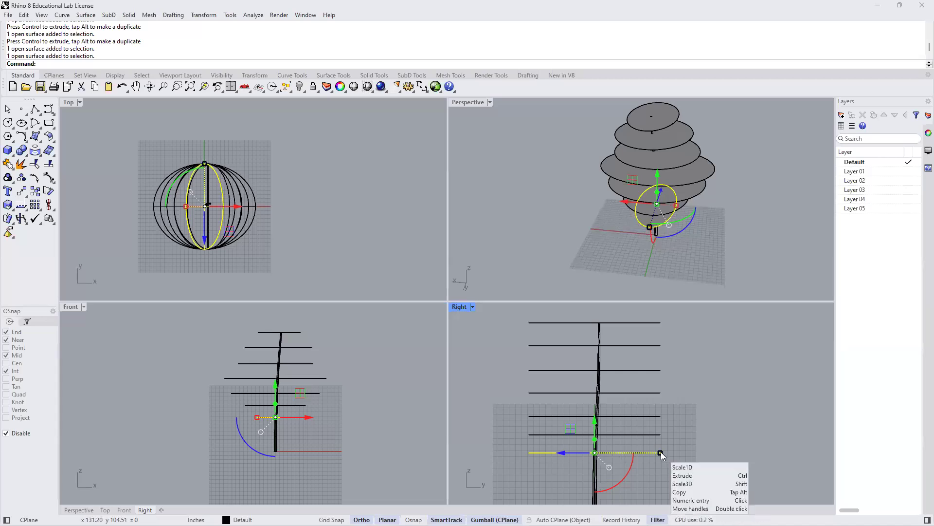
pyautogui.moveTo(660, 452); pyautogui.dragTo(622, 458)
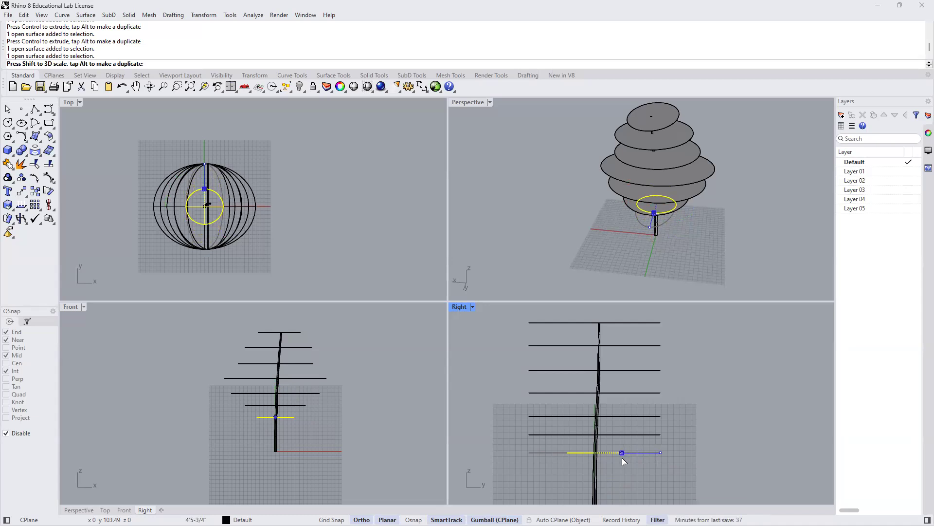
pyautogui.moveTo(622, 457); pyautogui.dragTo(622, 457)
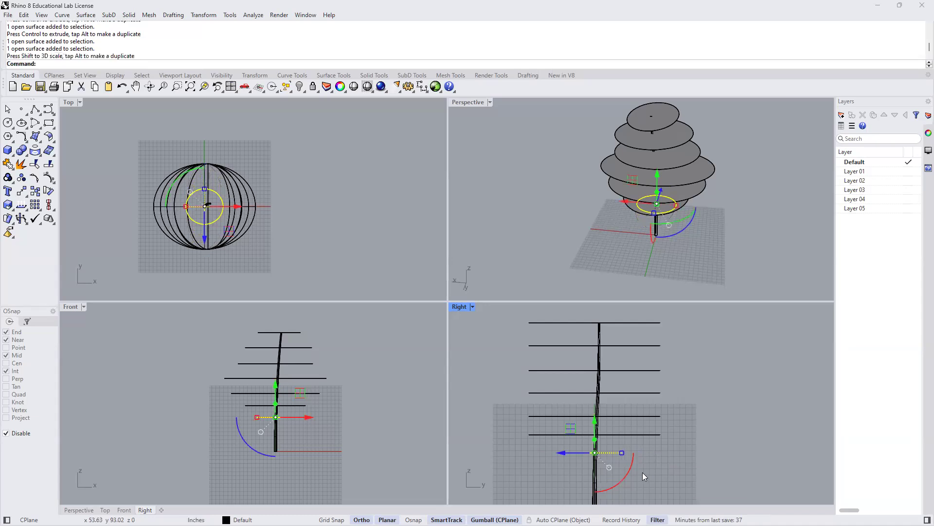
pyautogui.click(655, 472)
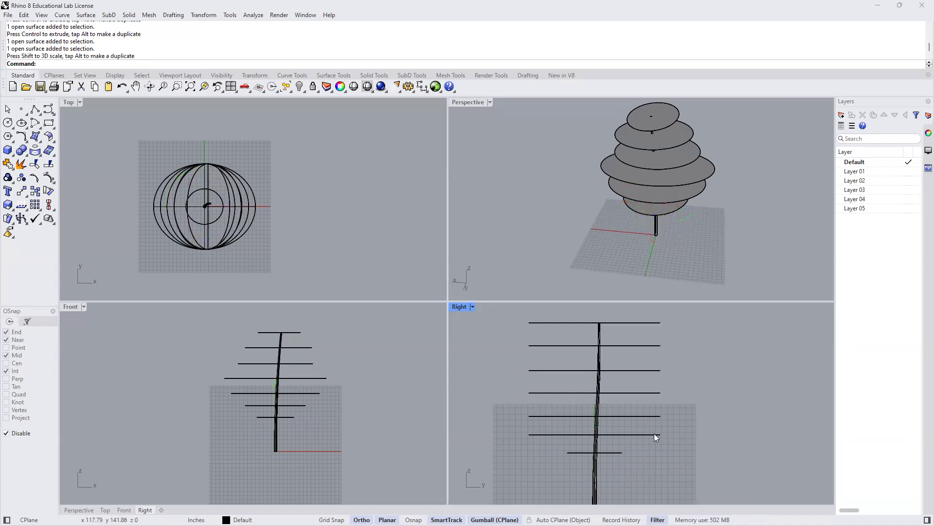
# - Narrow the second- and third-lowest discs in the Right view with a one-directional scale, the third only slightly
pyautogui.click(654, 434)
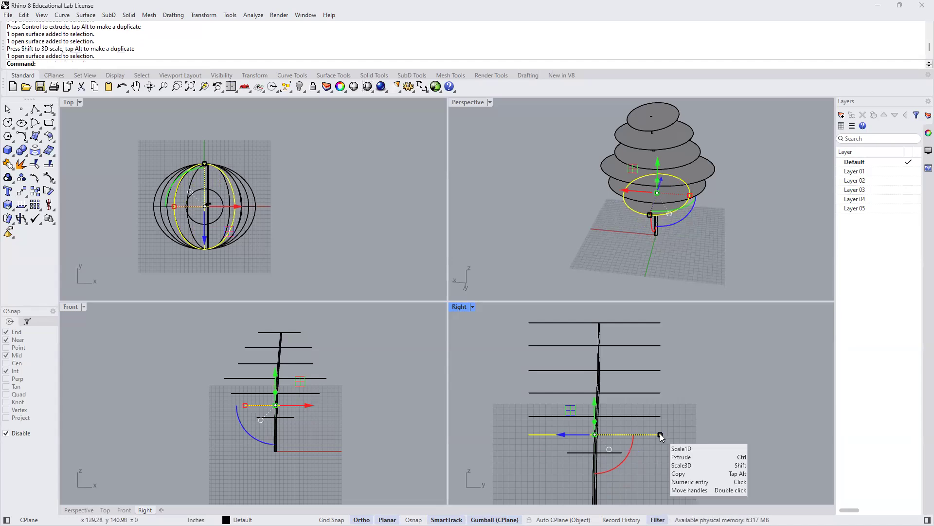
pyautogui.moveTo(660, 433); pyautogui.dragTo(639, 434)
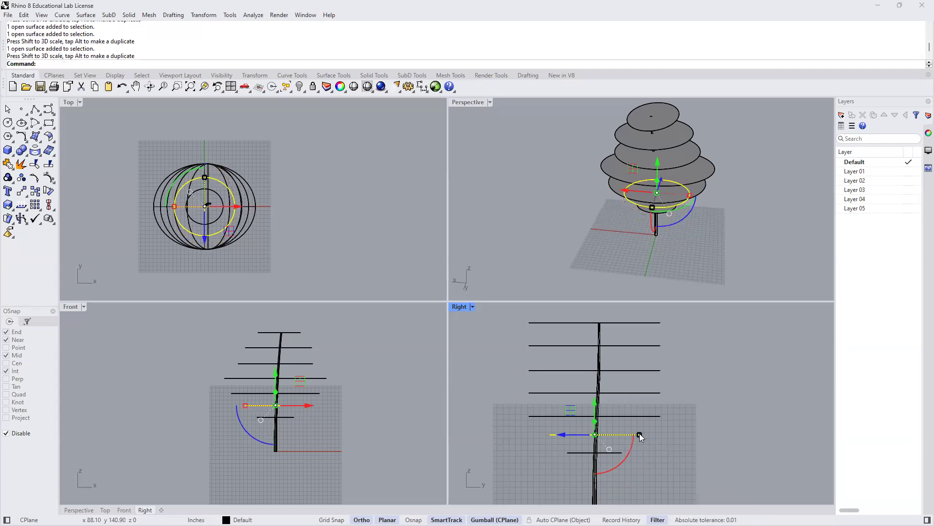
pyautogui.click(653, 416)
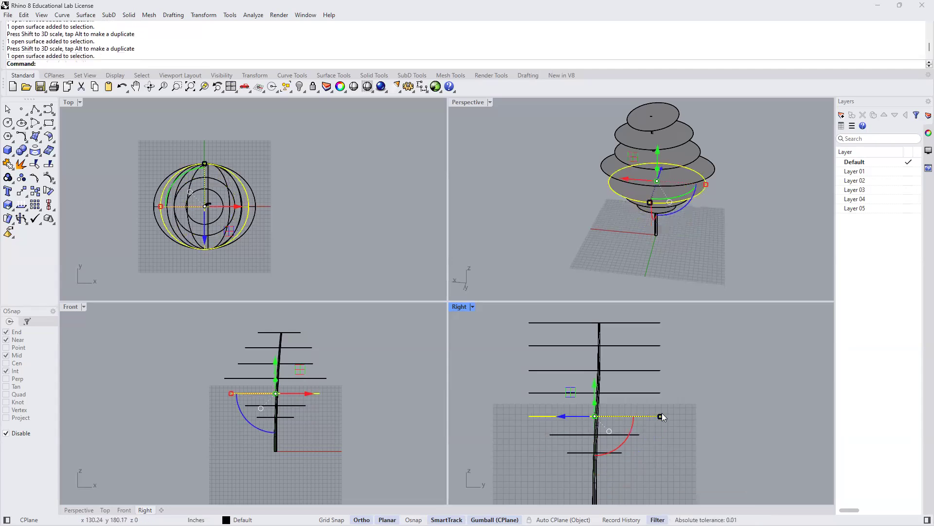
pyautogui.moveTo(658, 417); pyautogui.dragTo(654, 421)
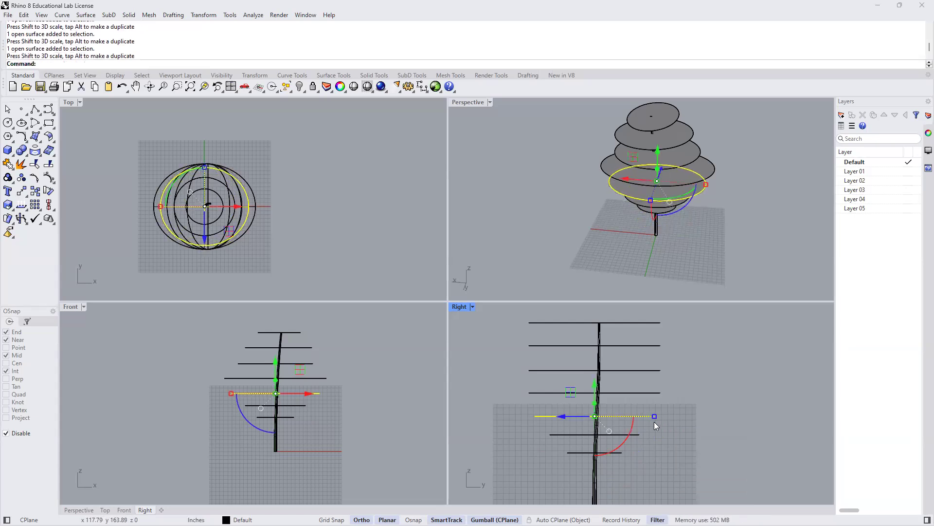
# - Narrow the widest middle disc slightly and the disc above it more strongly in the Right view with a one-directional scale
pyautogui.click(647, 393)
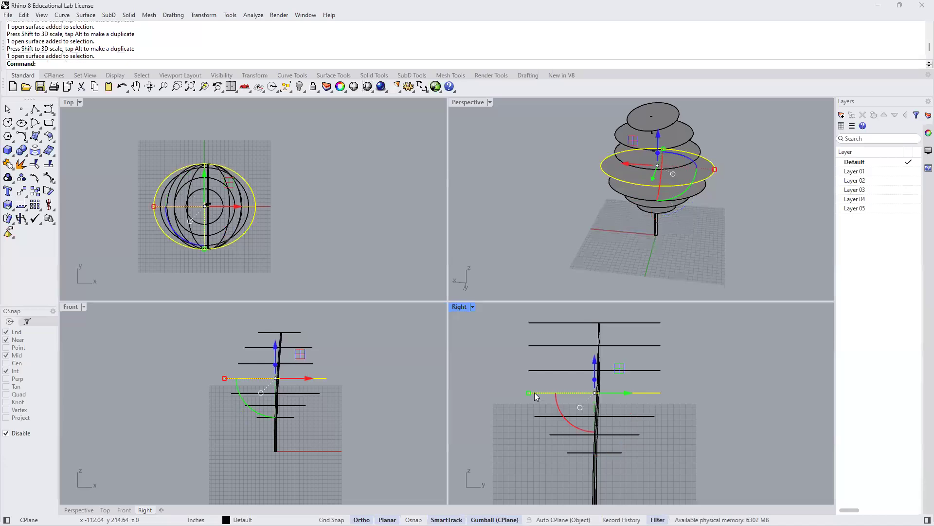
pyautogui.moveTo(533, 394); pyautogui.dragTo(548, 364)
pyautogui.click(551, 370)
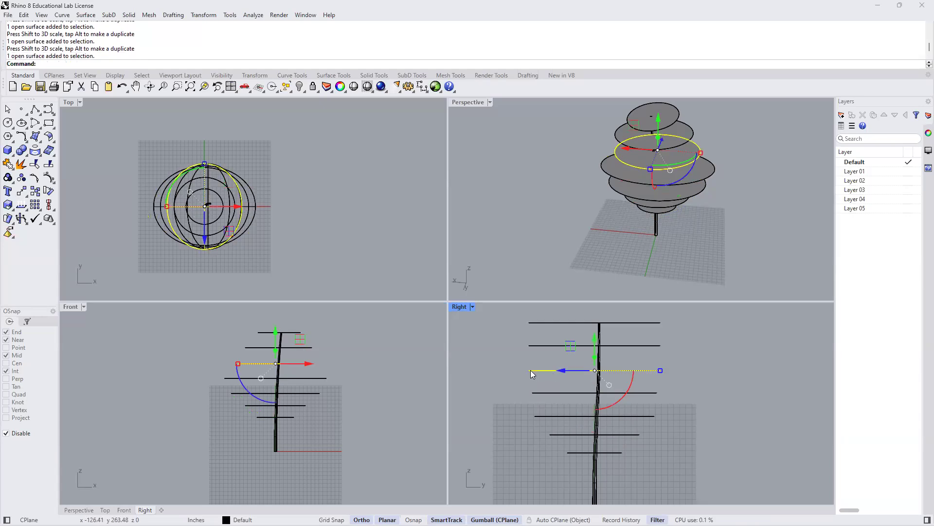
pyautogui.moveTo(660, 371); pyautogui.dragTo(637, 345)
# - Narrow the top two discs in the Right view with a one-directional scale, making the topmost the narrowest
pyautogui.click(646, 347)
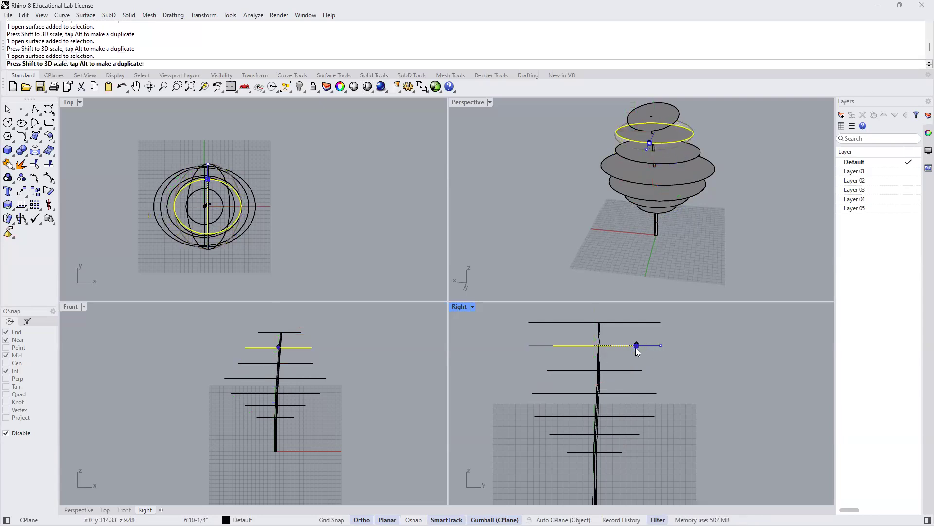
pyautogui.click(647, 322)
pyautogui.moveTo(659, 323); pyautogui.dragTo(618, 327)
pyautogui.click(402, 354)
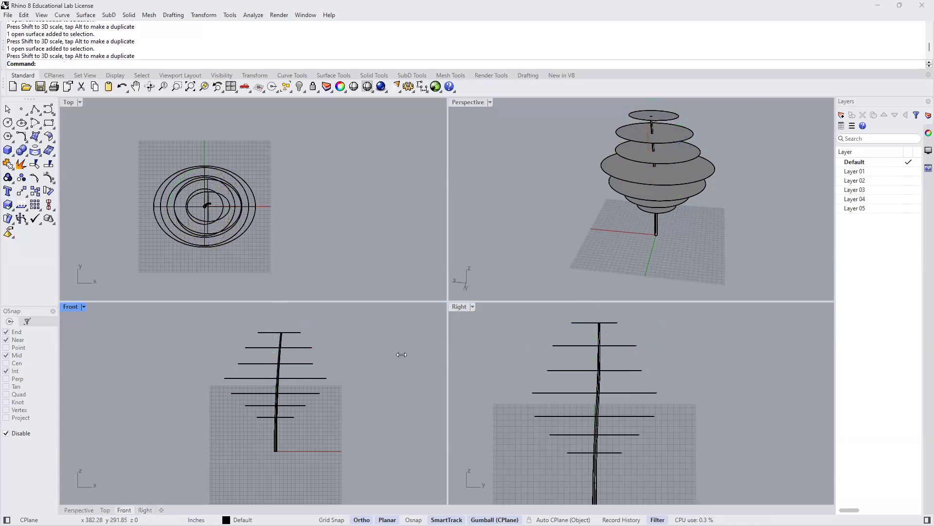
# - Maximize the Perspective view and slightly narrow the widest disc with a one-directional scale
pyautogui.doubleClick(460, 102)
pyautogui.keyDown('shift'); pyautogui.moveTo(457, 361); pyautogui.dragTo(478, 335, button='right'); pyautogui.keyUp('shift')
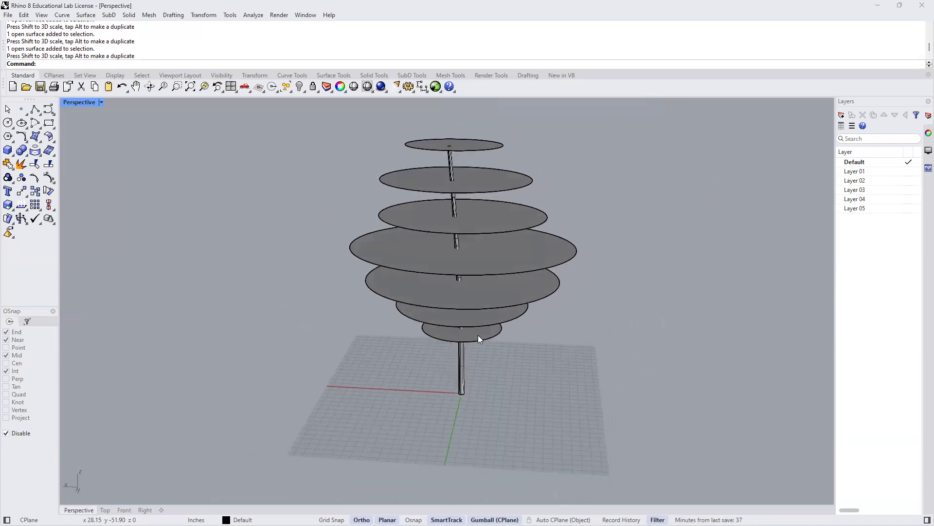
pyautogui.click(577, 250)
pyautogui.moveTo(576, 251); pyautogui.dragTo(565, 251)
pyautogui.moveTo(568, 280); pyautogui.dragTo(542, 303, button='right')
pyautogui.click(515, 326)
# - Shift the second and third discs from the top sideways along the red axis to centre them on the leaning trunk
pyautogui.moveTo(476, 350); pyautogui.dragTo(511, 148, button='right')
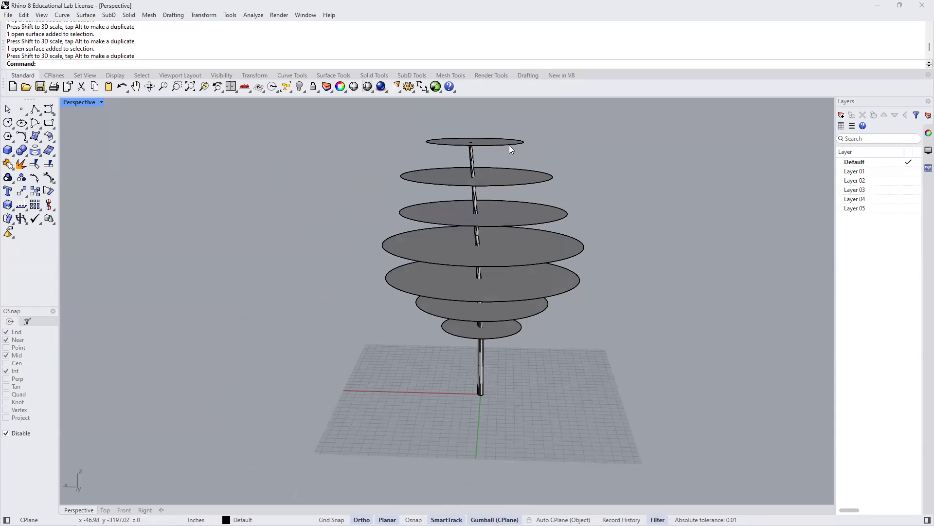
pyautogui.click(509, 145)
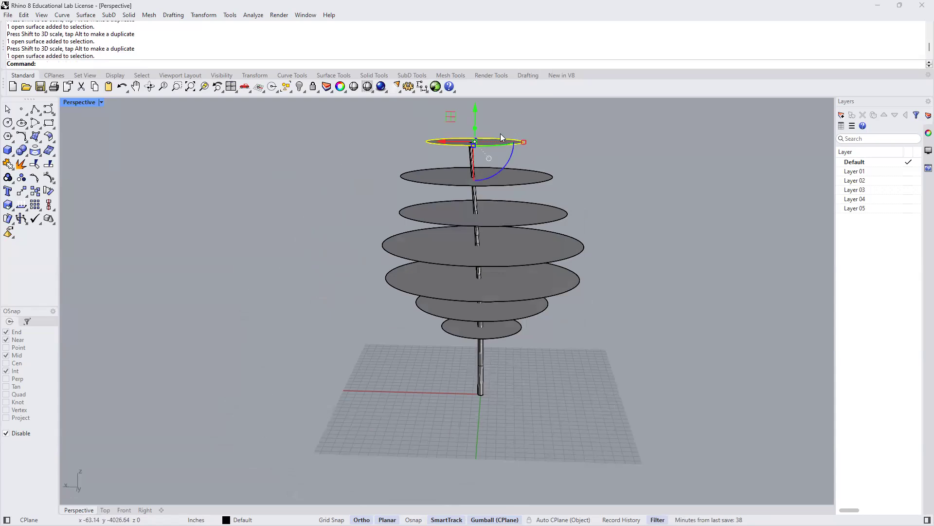
pyautogui.click(528, 184)
pyautogui.scroll(2, 491, 183)
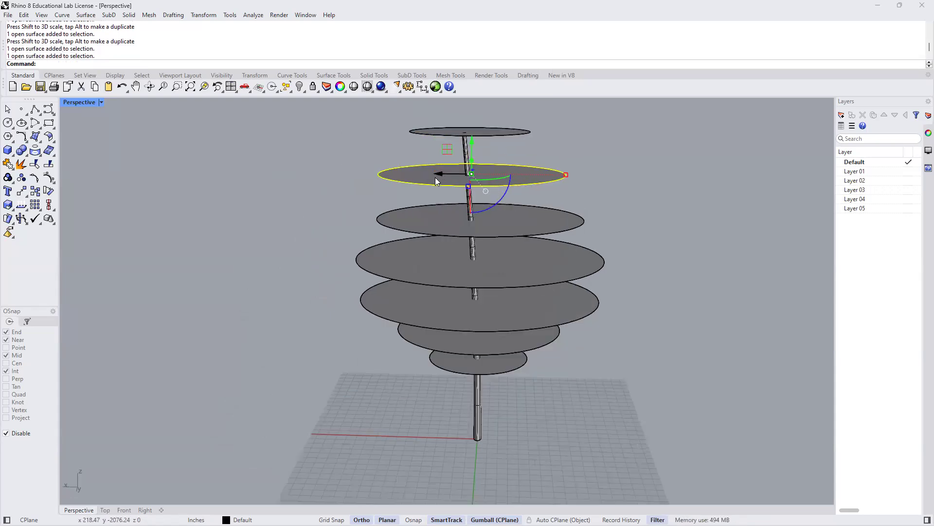
pyautogui.moveTo(436, 173); pyautogui.dragTo(431, 174)
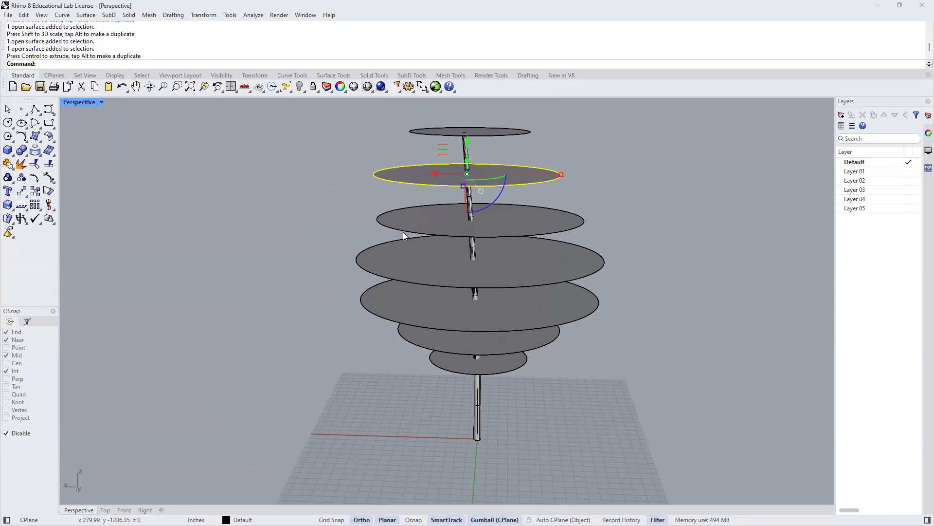
pyautogui.click(534, 231)
pyautogui.moveTo(448, 217); pyautogui.dragTo(441, 217)
pyautogui.click(340, 233)
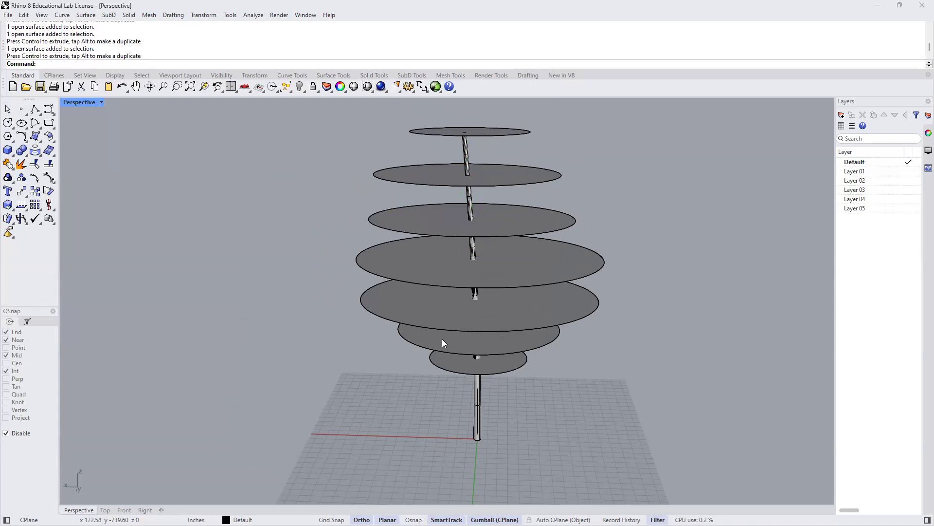
pyautogui.moveTo(495, 325); pyautogui.dragTo(420, 346, button='right')
pyautogui.scroll(-4, 420, 347)
pyautogui.keyDown('shift'); pyautogui.moveTo(471, 315); pyautogui.dragTo(497, 323, button='right'); pyautogui.keyUp('shift')
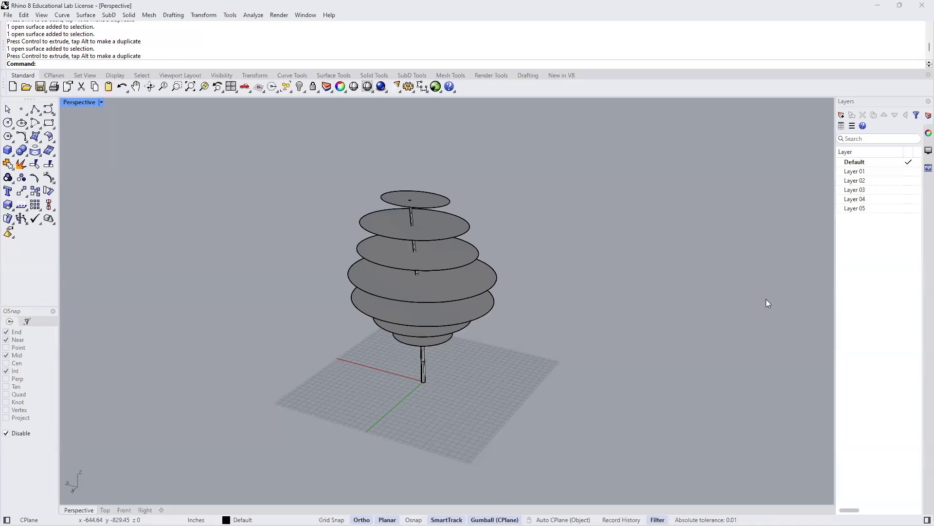
# - Widen the layer list to show its extra columns and add two sublayers under Layer 01
pyautogui.moveTo(766, 298); pyautogui.dragTo(765, 299)
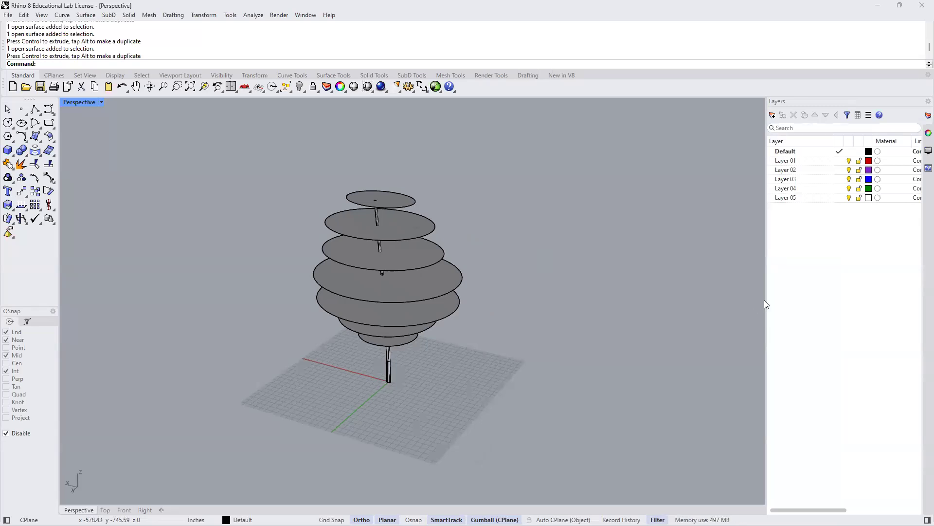
pyautogui.click(792, 162)
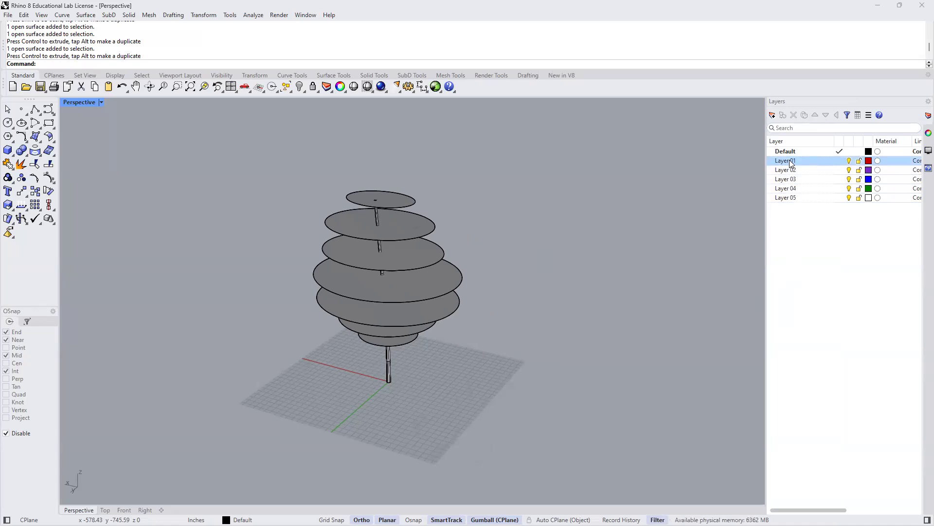
pyautogui.click(792, 163)
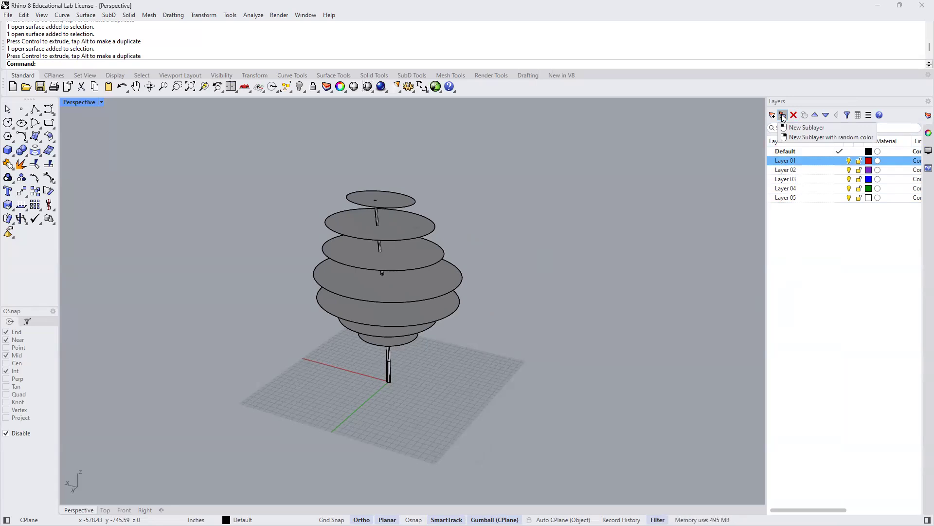
pyautogui.click(783, 116)
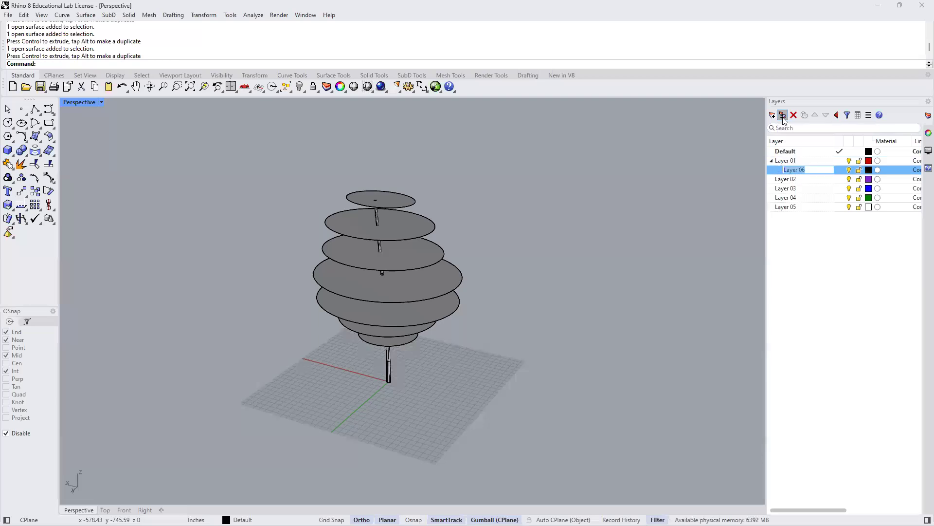
pyautogui.click(793, 163)
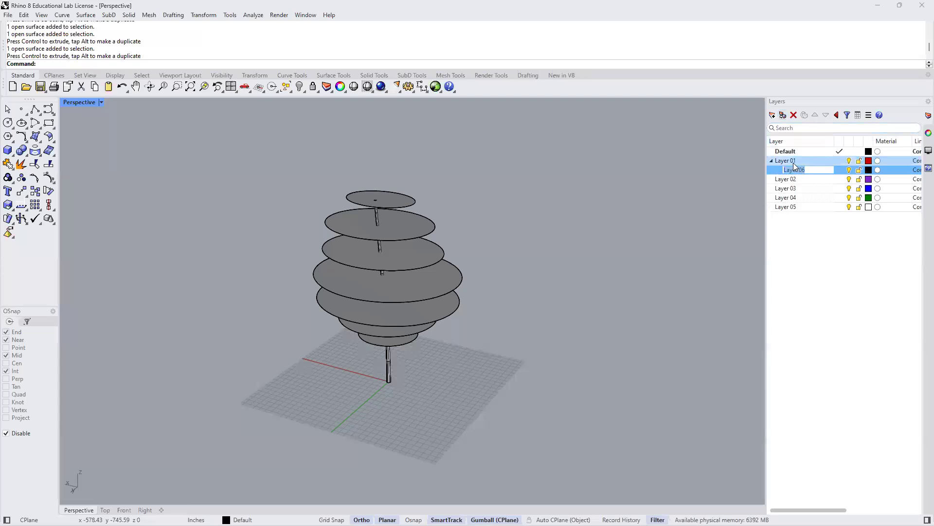
pyautogui.rightClick(784, 118)
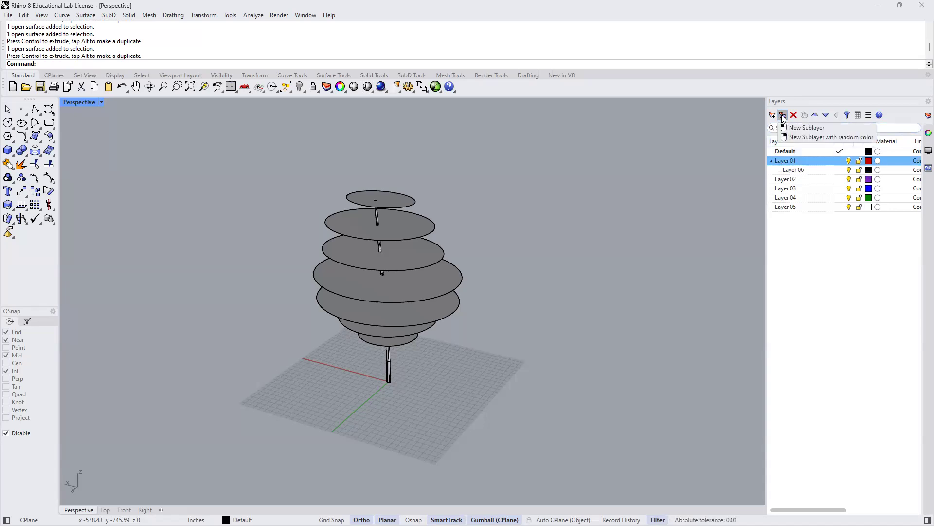
pyautogui.click(804, 127)
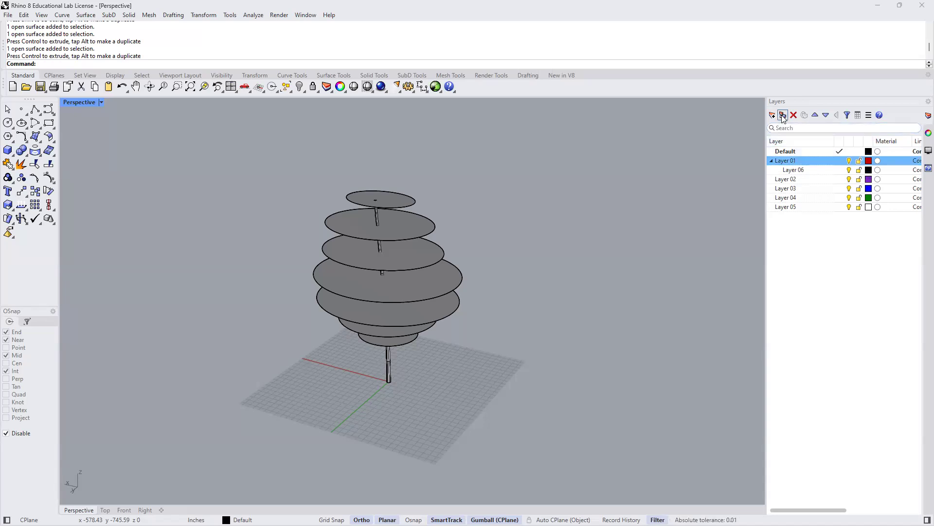
# - Rename the parent layer Layer 01 to Tree
pyautogui.click(786, 162)
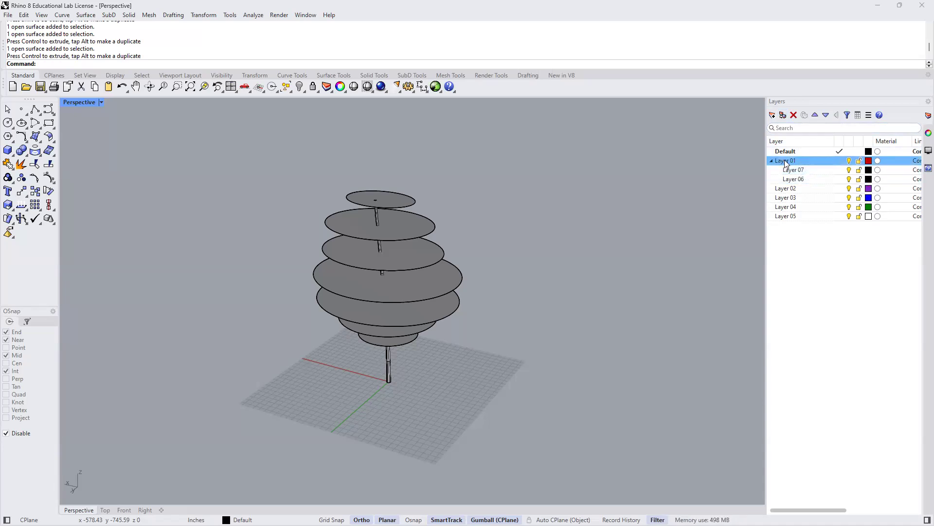
pyautogui.click(786, 162)
pyautogui.write('Tree')
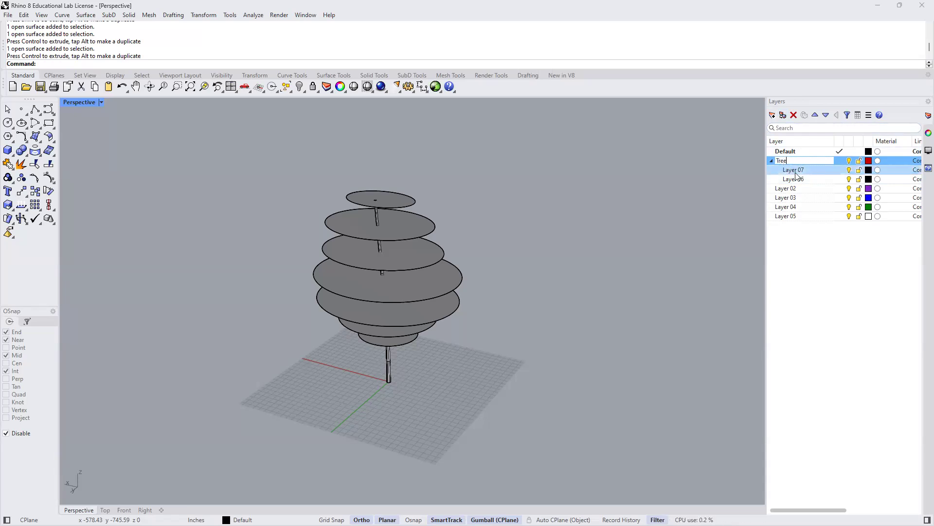
pyautogui.press('Return')
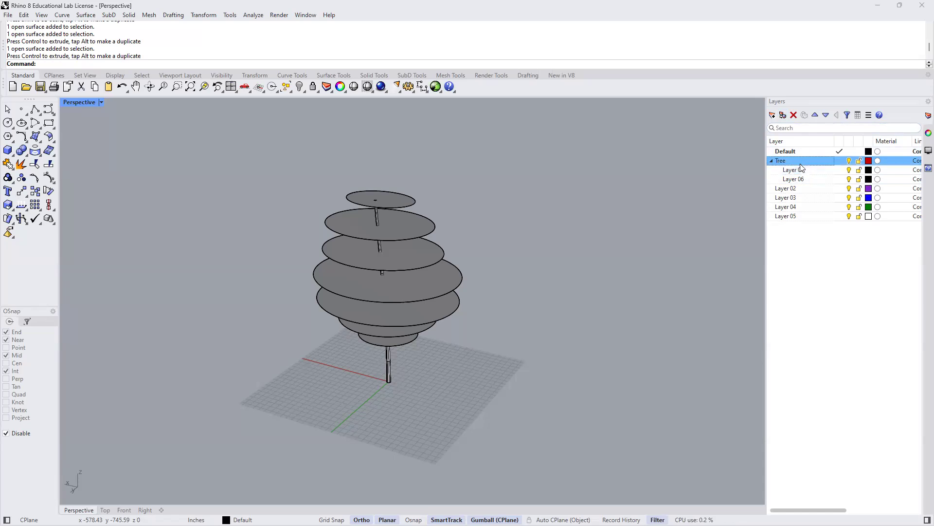
# - Rename the sublayer Layer 07 to Trunk
pyautogui.click(799, 172)
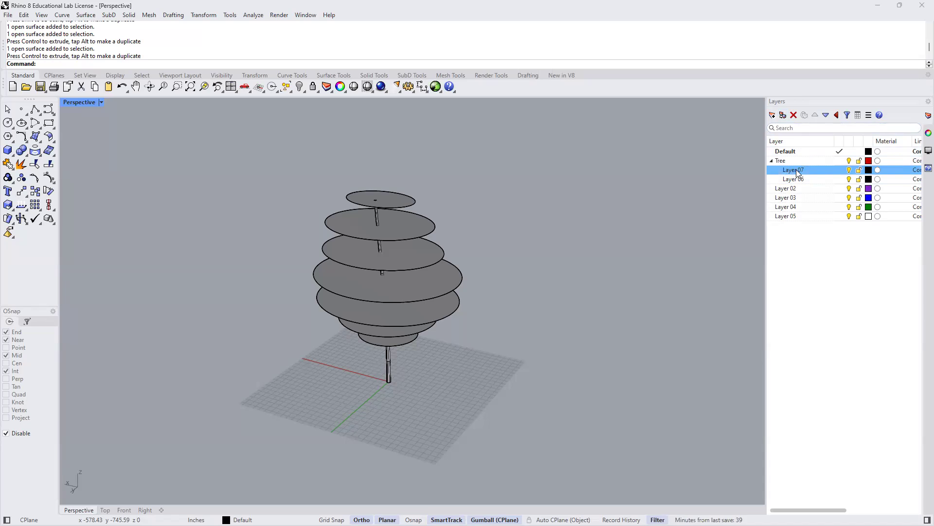
pyautogui.click(797, 171)
pyautogui.write('Trunk')
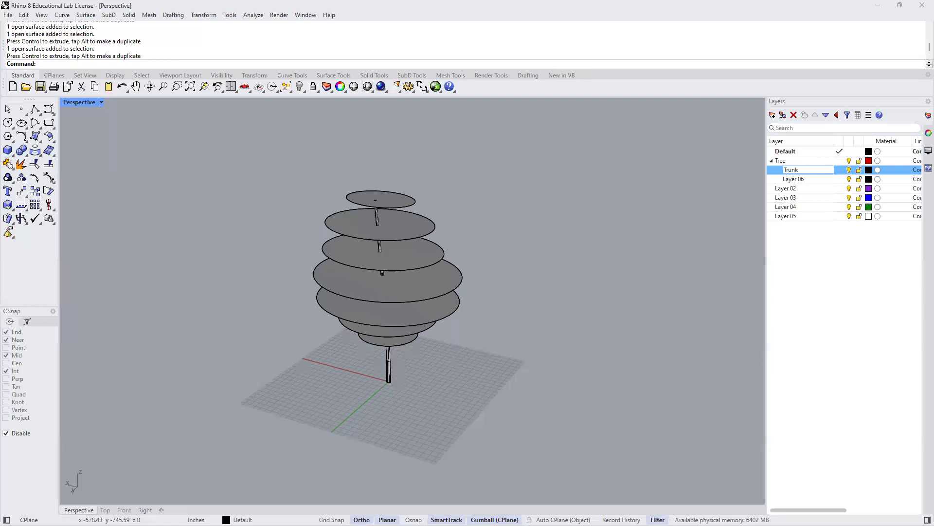
pyautogui.press('Return')
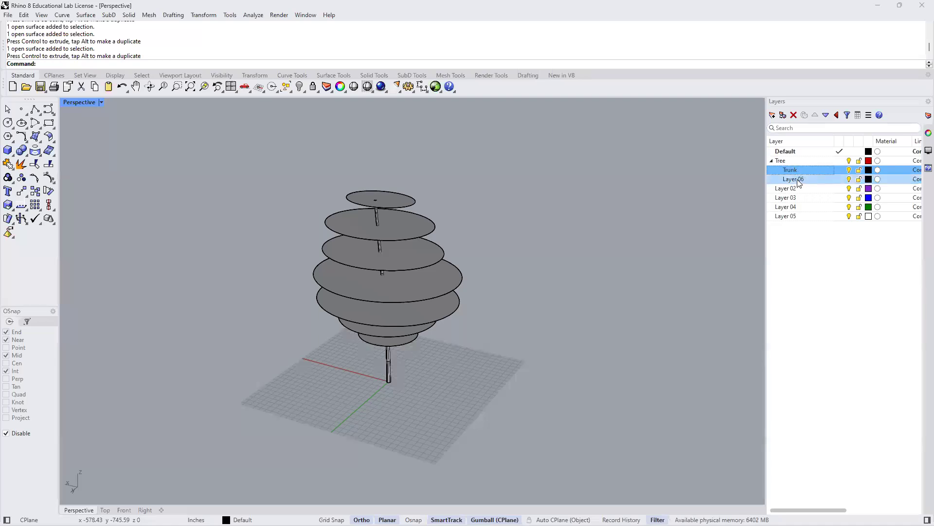
# - Rename the sublayer Layer 06 under Tree to Leaves
pyautogui.click(801, 180)
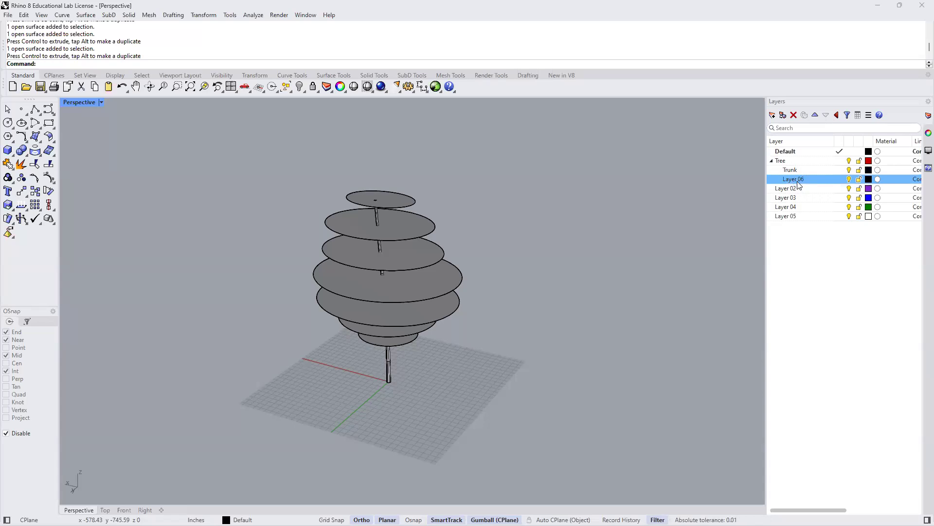
pyautogui.click(801, 182)
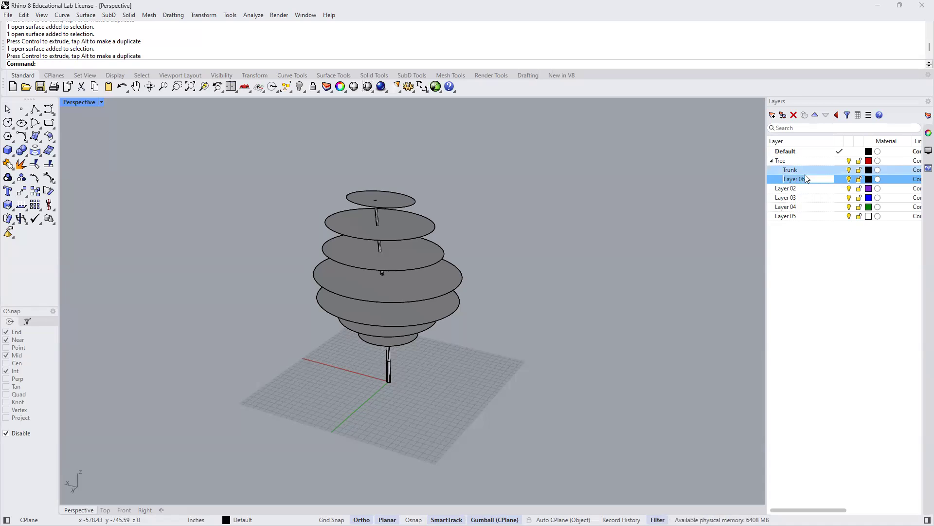
pyautogui.write('eaves')
pyautogui.press('Return')
pyautogui.click(812, 278)
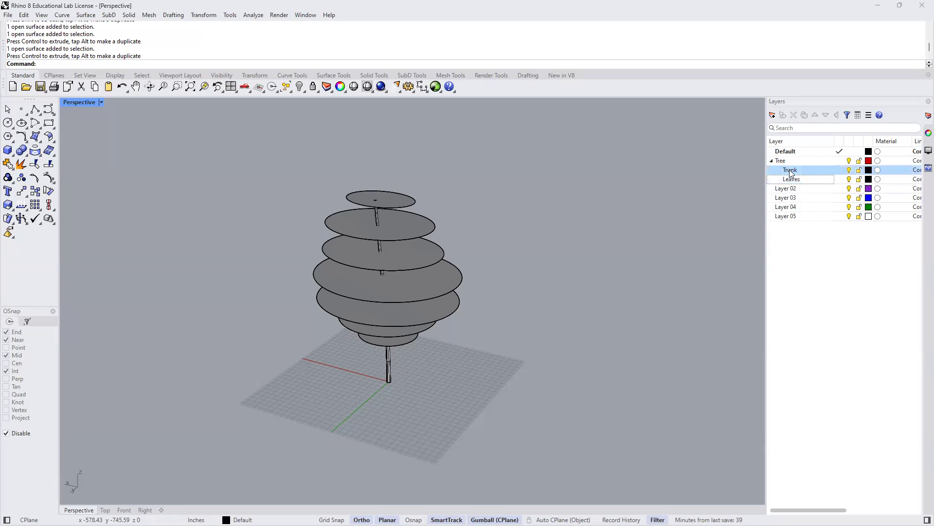
# - Set the Trunk layer's colour to a muted brown, about #BE6161, starting from Brown and adjusting it with the HSL Color Wheel
pyautogui.click(870, 173)
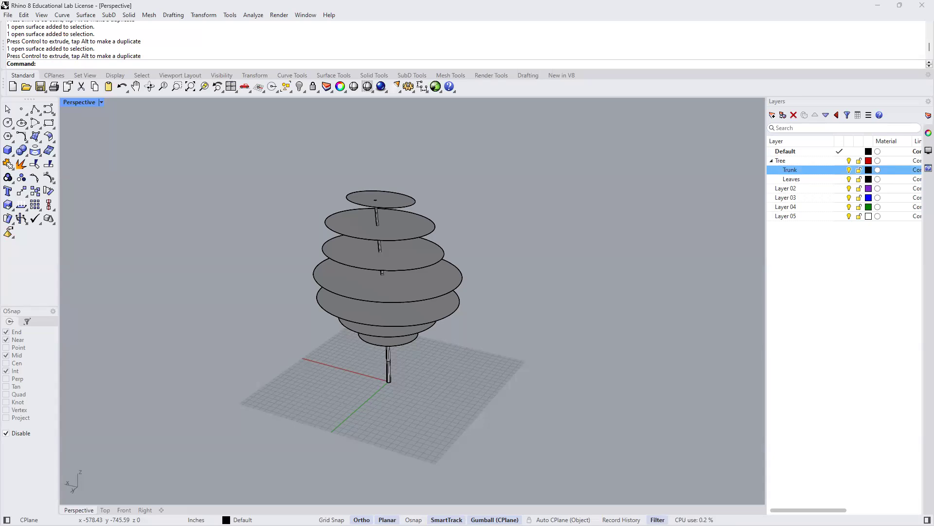
pyautogui.click(869, 169)
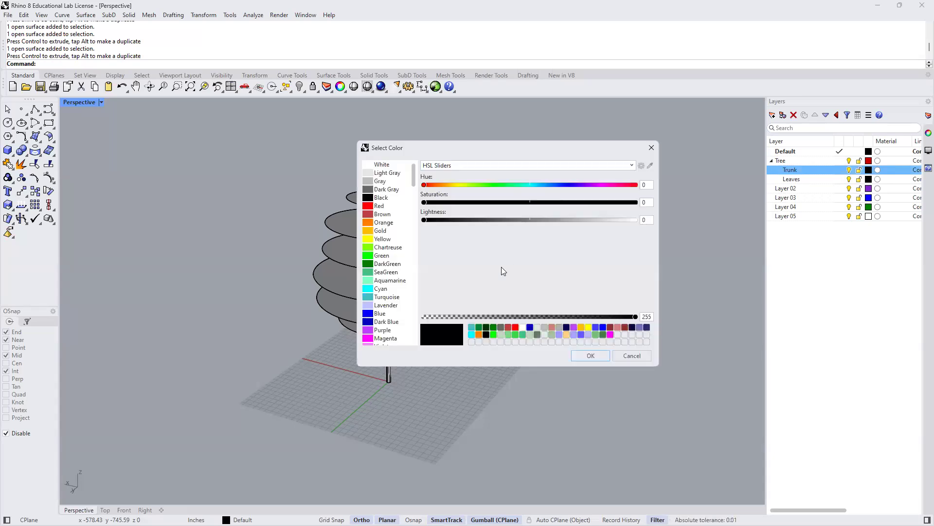
pyautogui.click(369, 214)
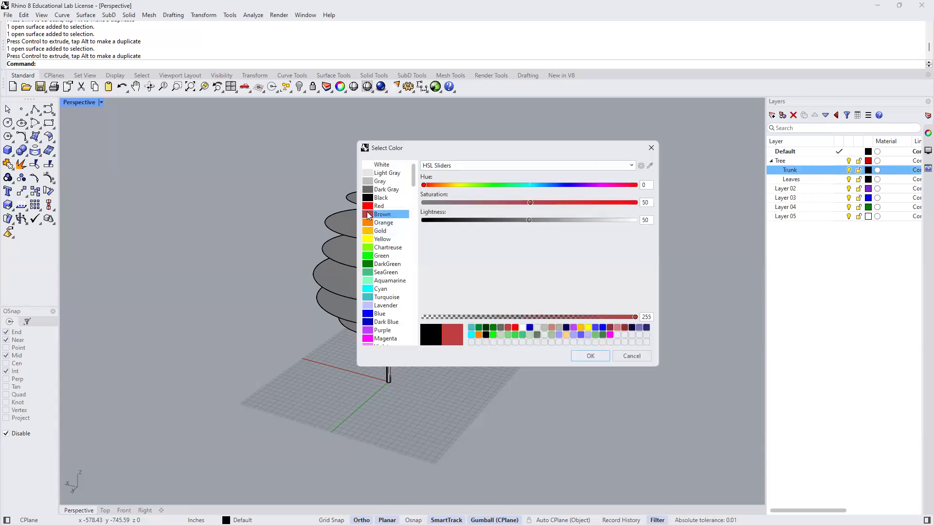
pyautogui.click(631, 166)
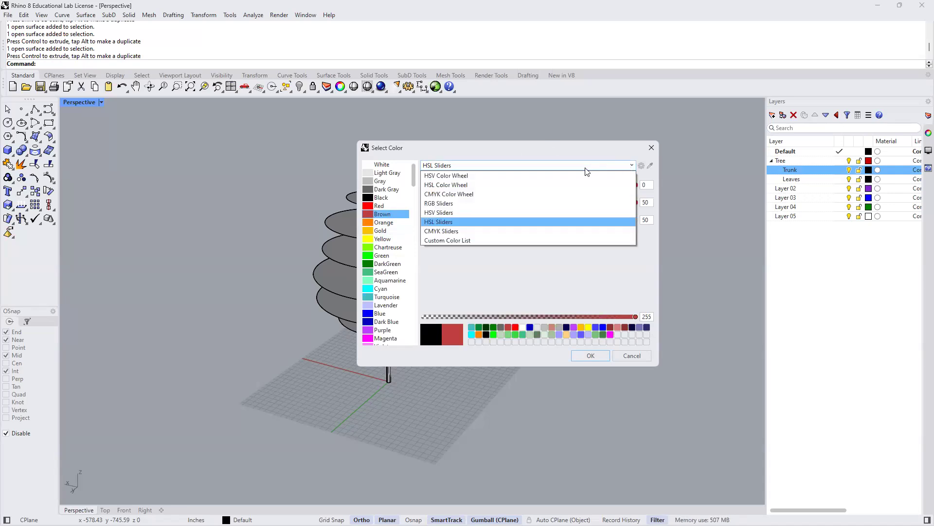
pyautogui.click(508, 222)
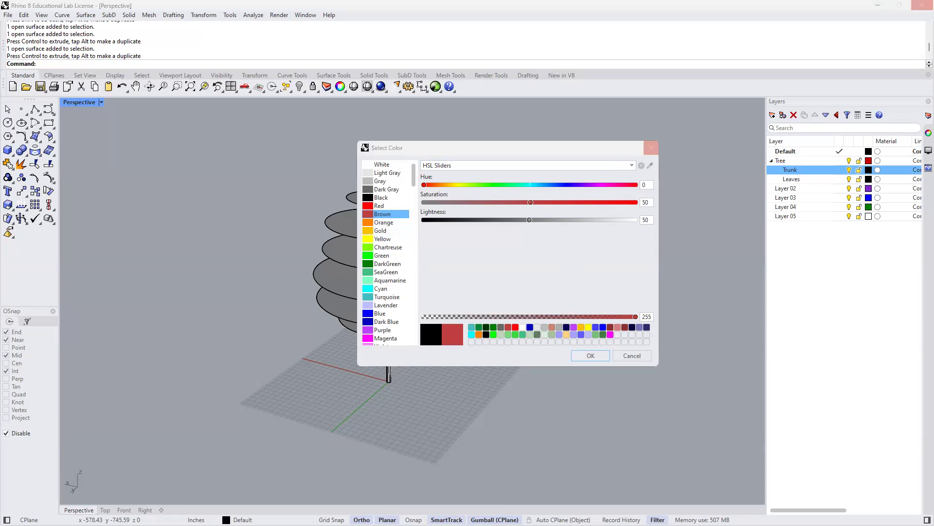
pyautogui.click(501, 257)
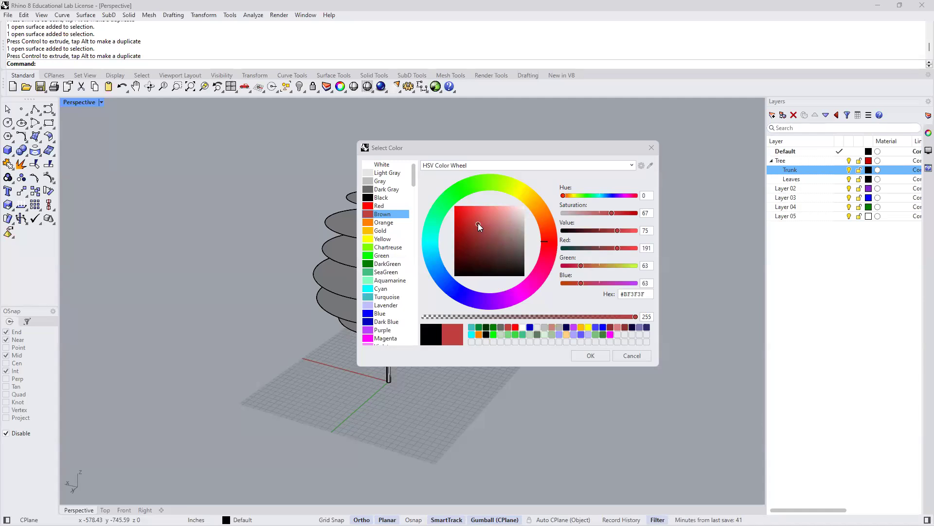
pyautogui.click(493, 166)
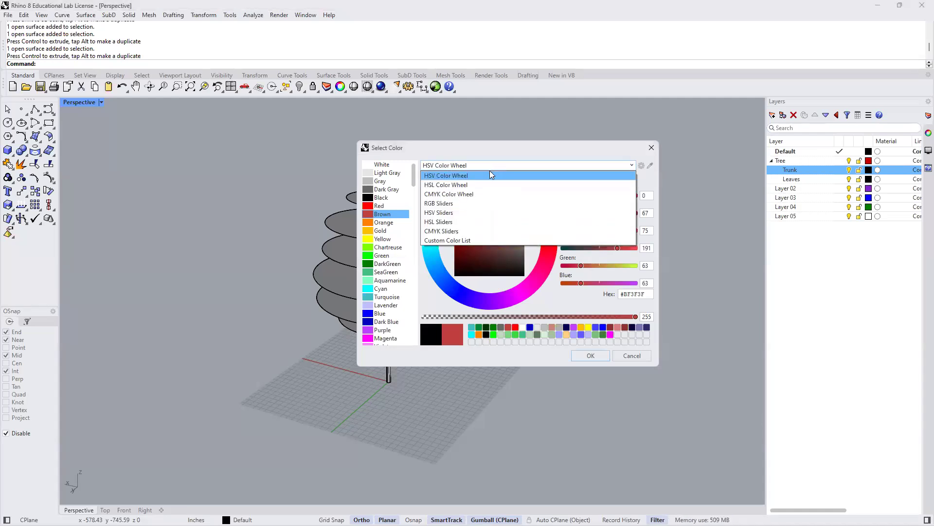
pyautogui.click(464, 186)
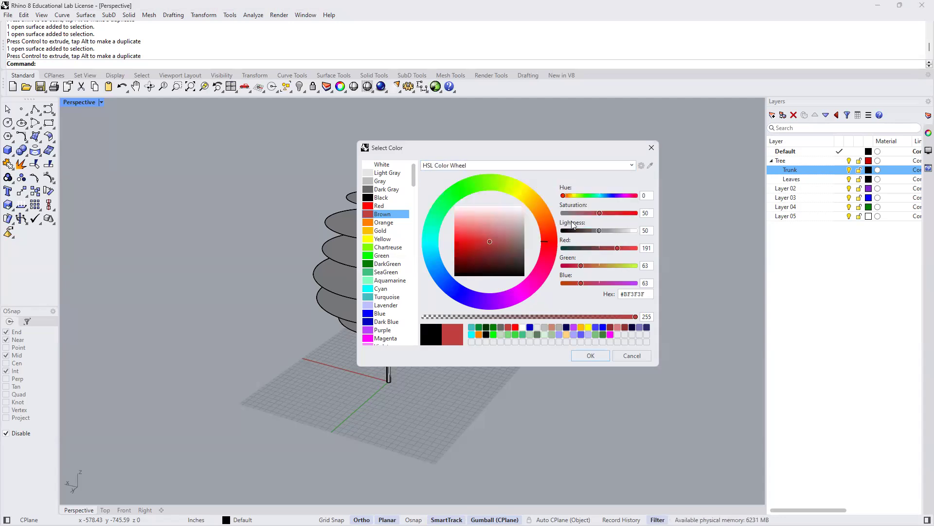
pyautogui.moveTo(598, 214); pyautogui.dragTo(603, 230)
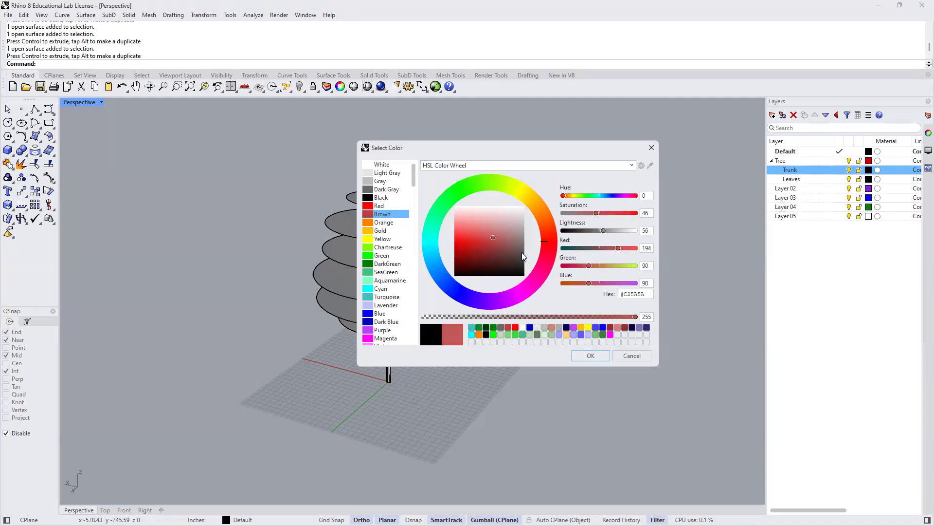
pyautogui.click(496, 237)
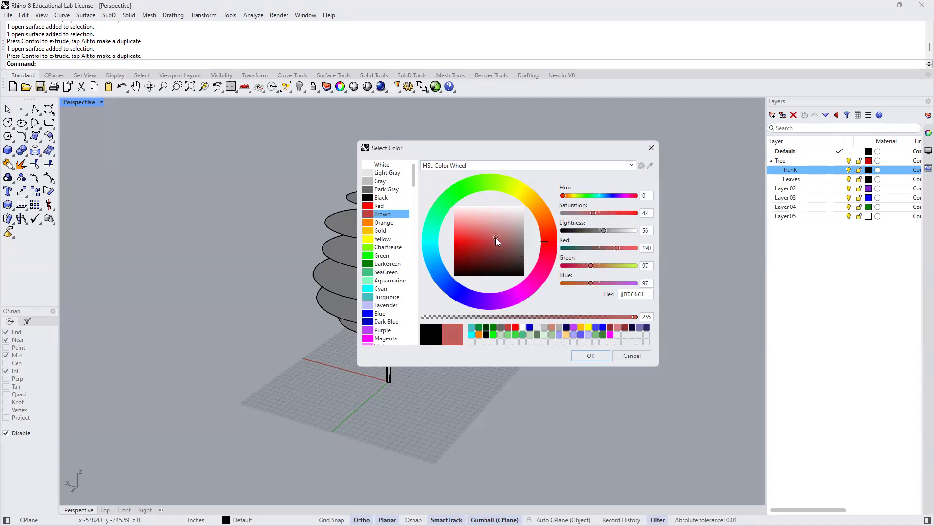
pyautogui.click(590, 356)
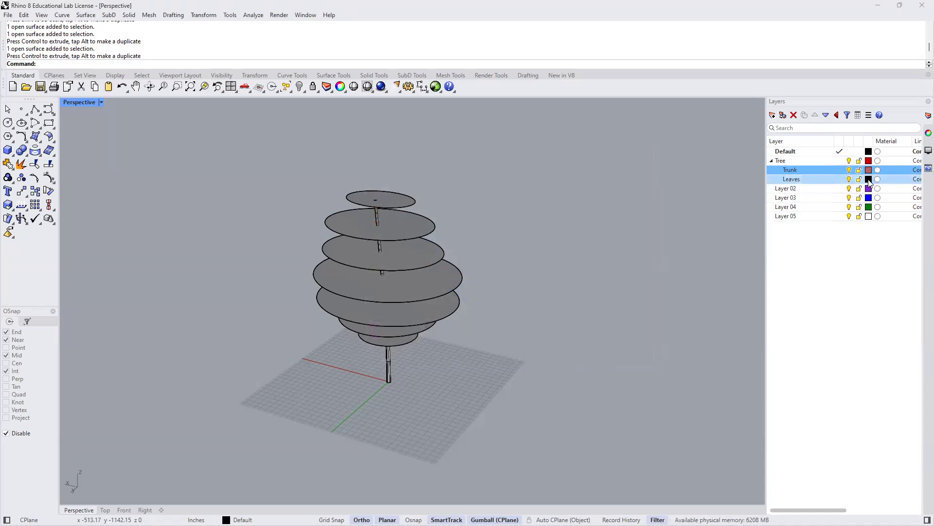
# - Set the Leaves layer's colour to a deep green, about #0B470B, starting from the DarkGreen preset
pyautogui.click(869, 179)
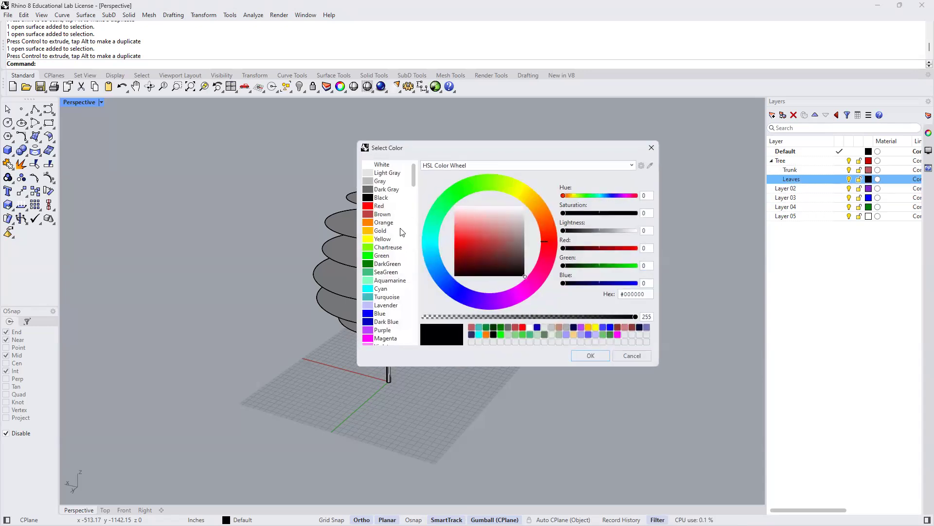
pyautogui.click(385, 264)
pyautogui.moveTo(460, 260); pyautogui.dragTo(473, 266)
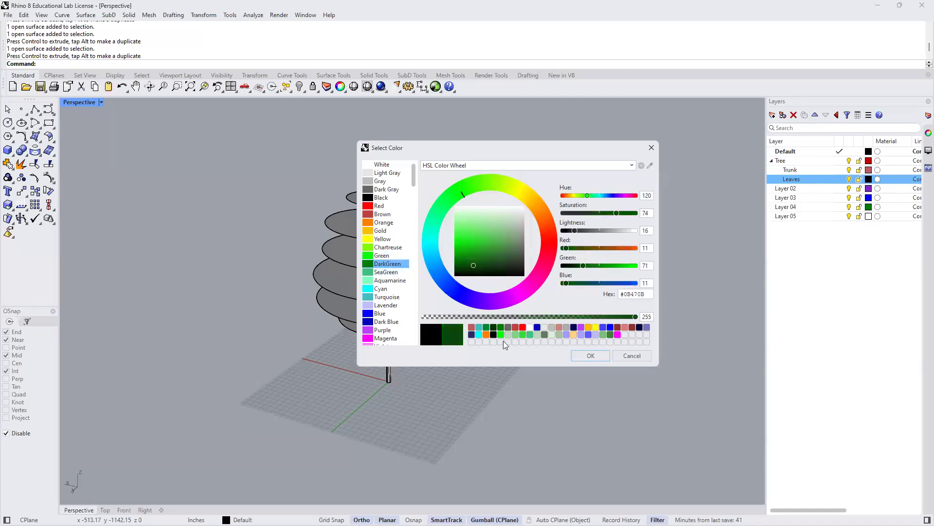
pyautogui.click(590, 355)
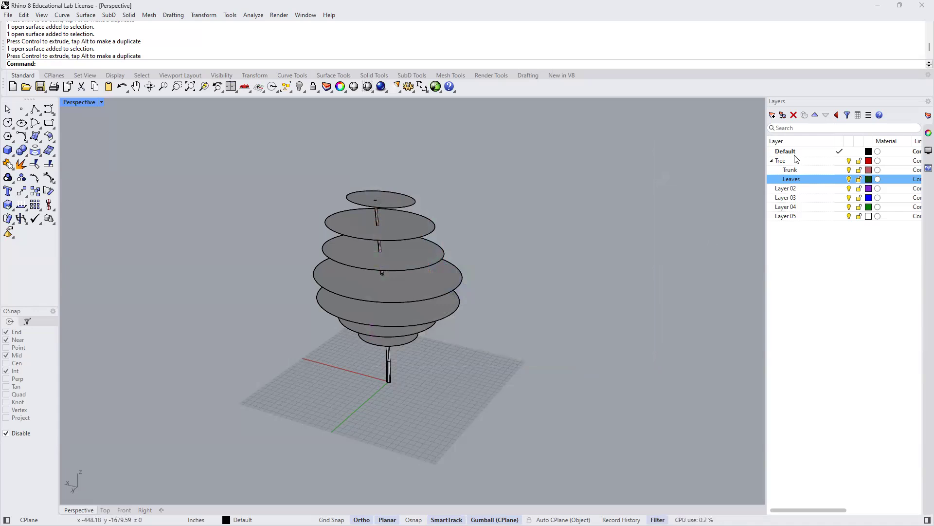
# - Assign the trunk solid to the Trunk sublayer
pyautogui.click(795, 171)
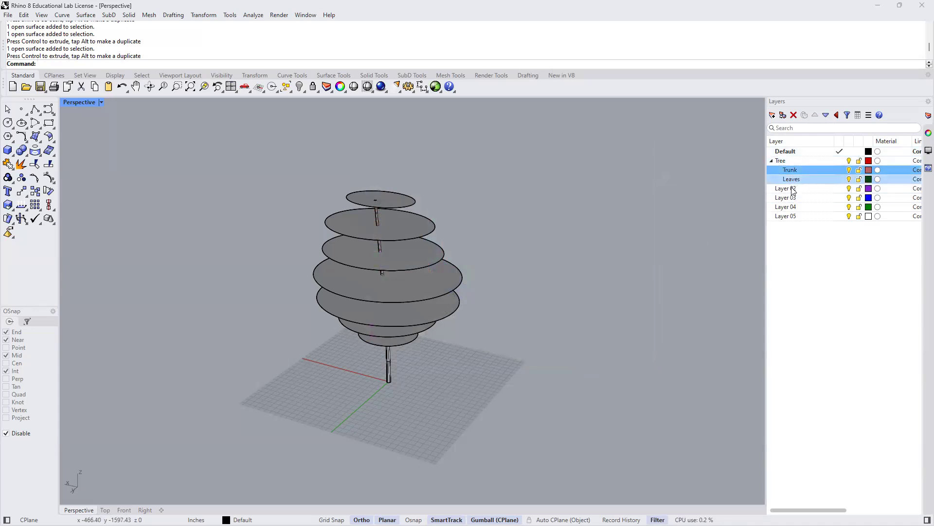
pyautogui.click(388, 365)
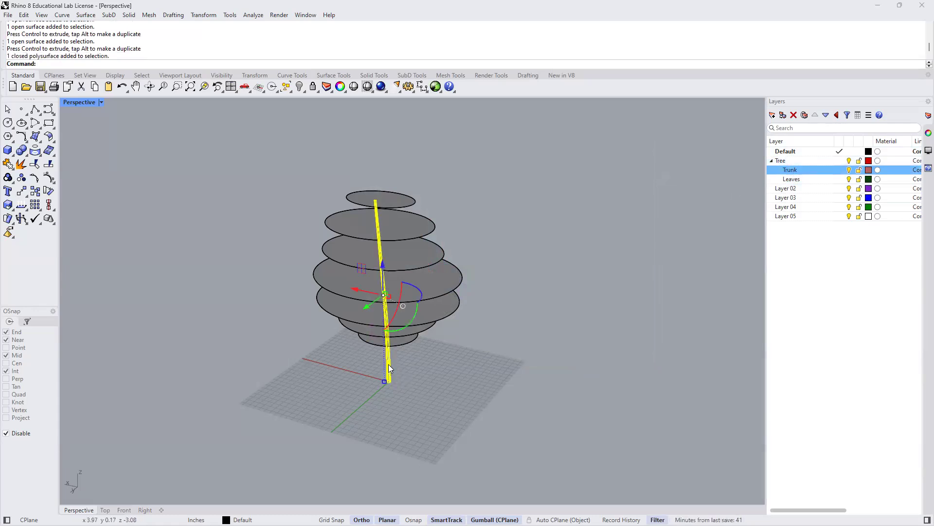
pyautogui.rightClick(790, 173)
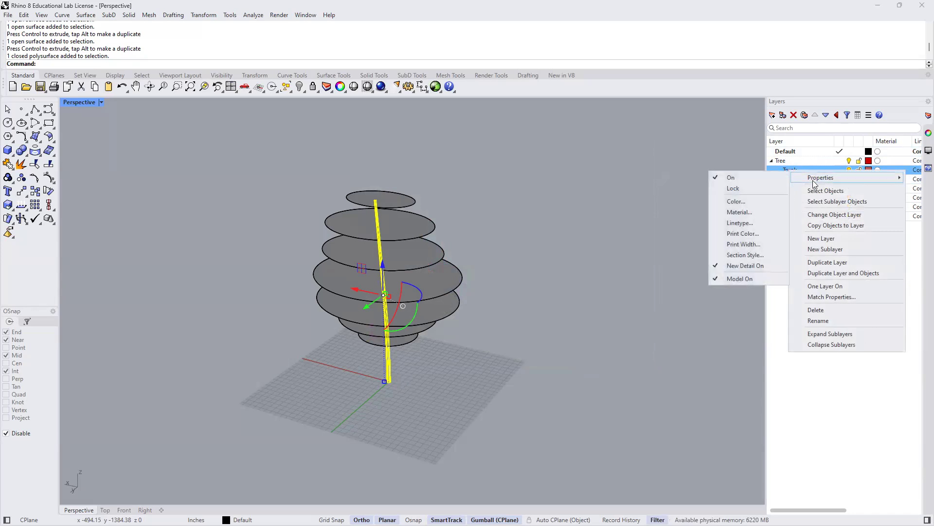
pyautogui.click(826, 216)
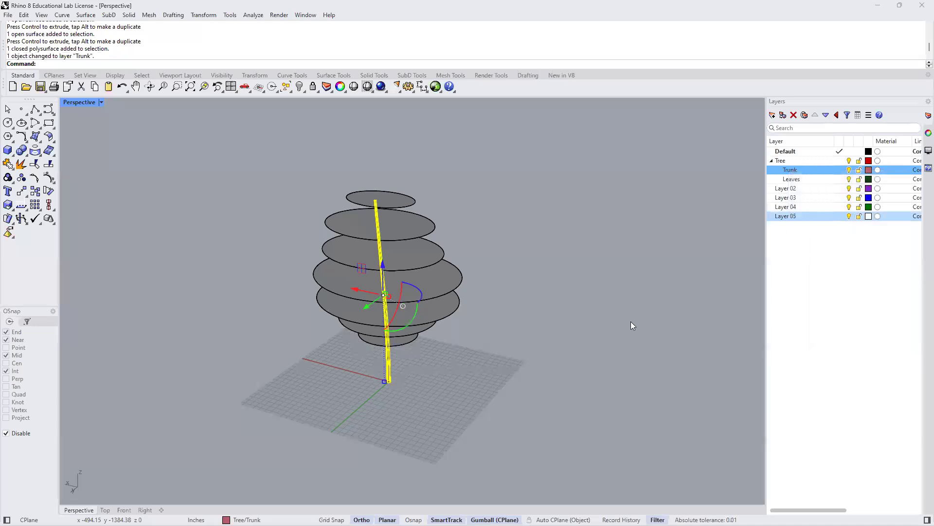
pyautogui.click(572, 367)
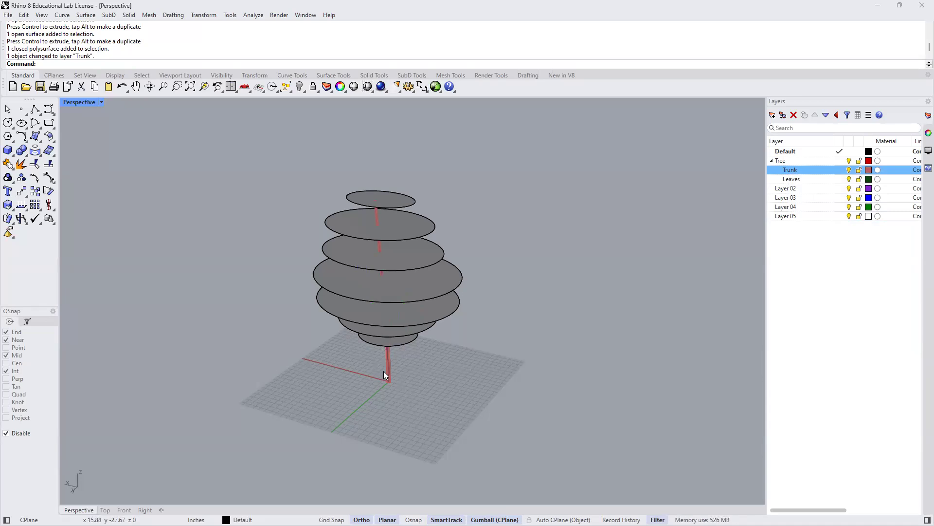
# - Assign all seven canopy discs to the Leaves sublayer
pyautogui.scroll(5, 384, 371)
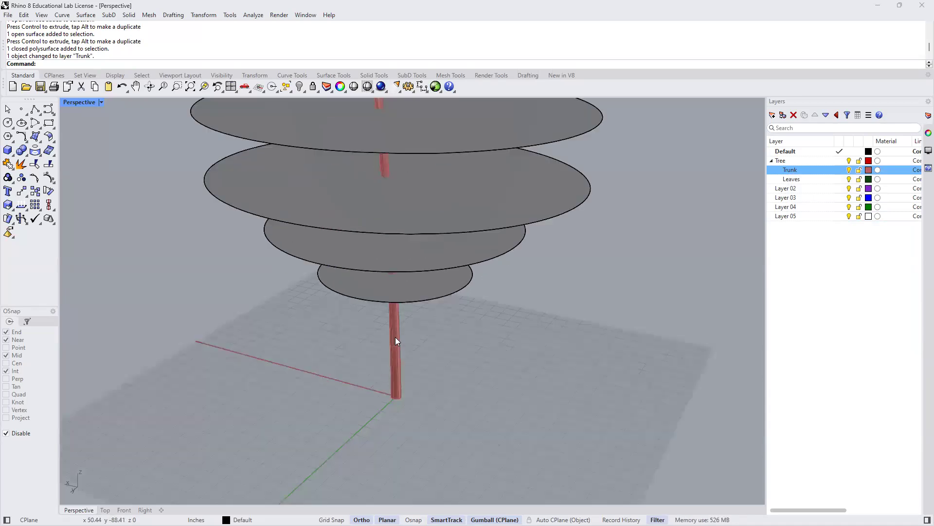
pyautogui.scroll(-5, 395, 337)
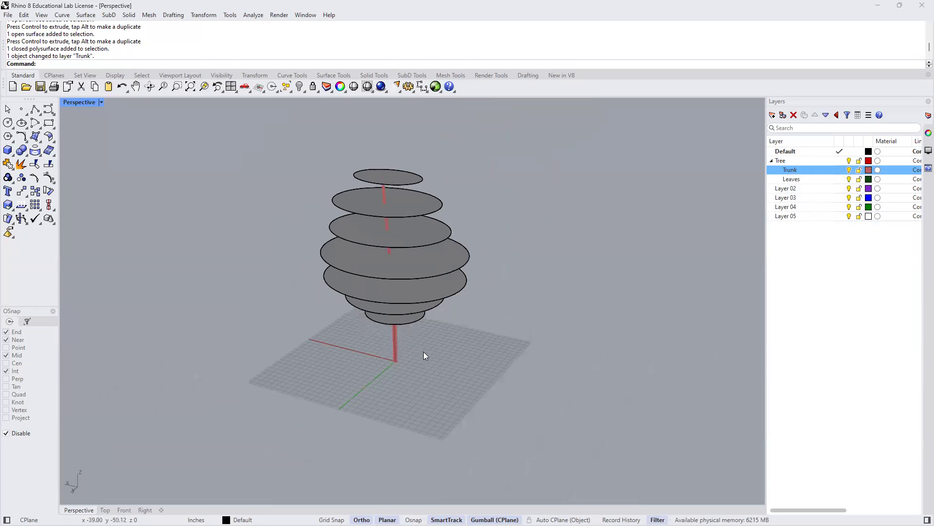
pyautogui.moveTo(276, 134); pyautogui.dragTo(511, 340)
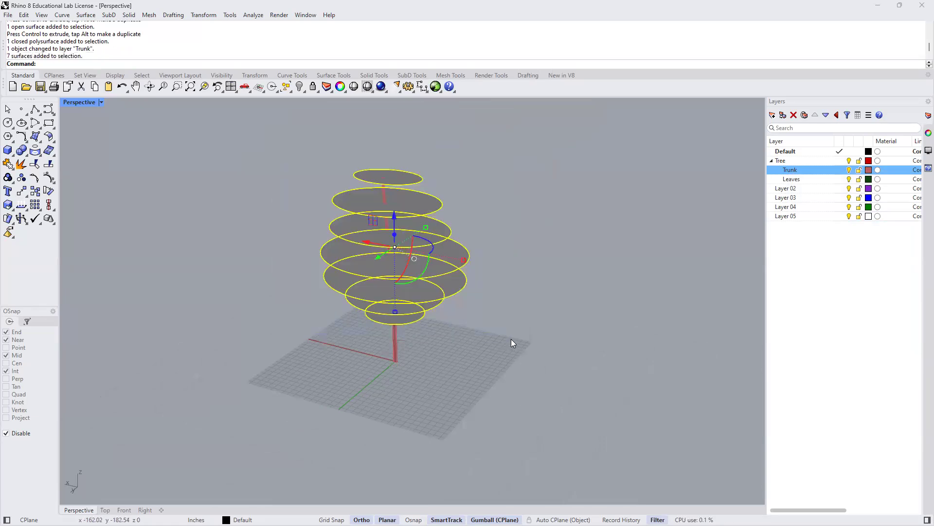
pyautogui.rightClick(791, 177)
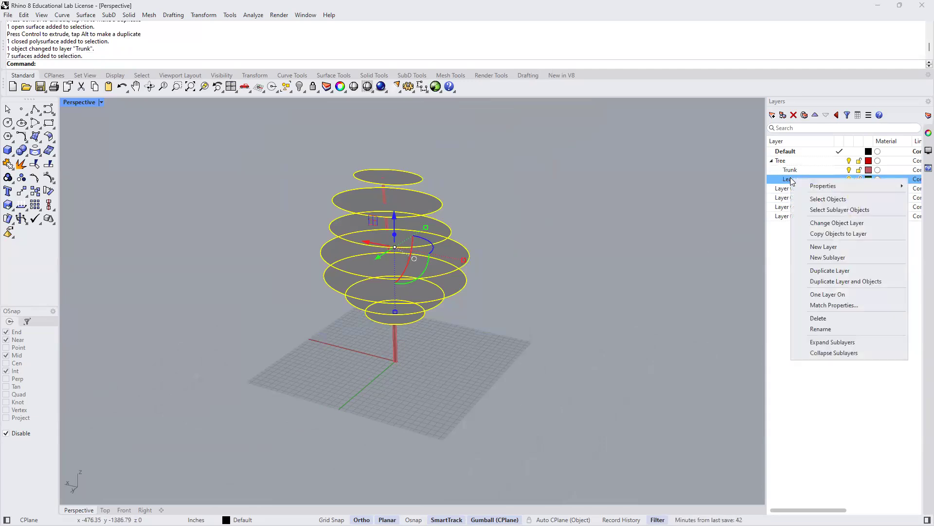
pyautogui.click(821, 226)
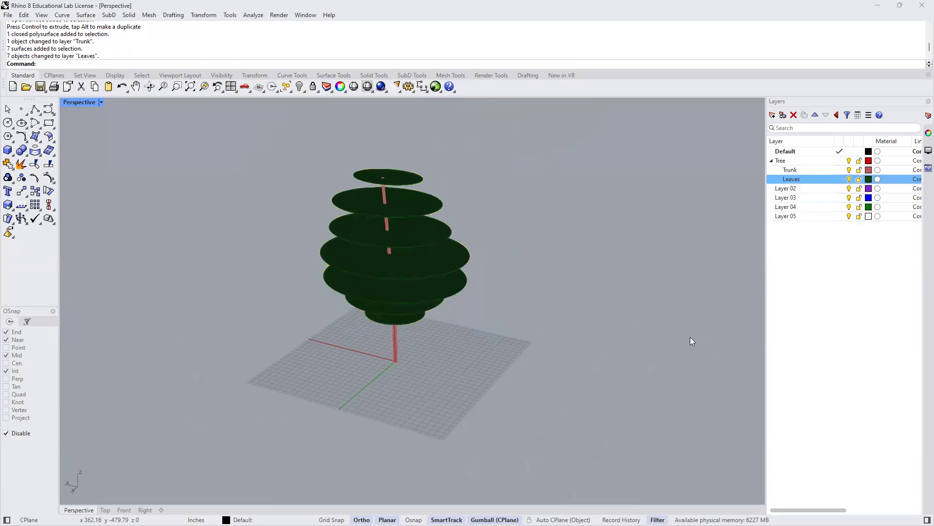
# - Lighten the Leaves layer's colour to a softer green, about #40B340, with saturation 48 and lightness 48
pyautogui.click(869, 179)
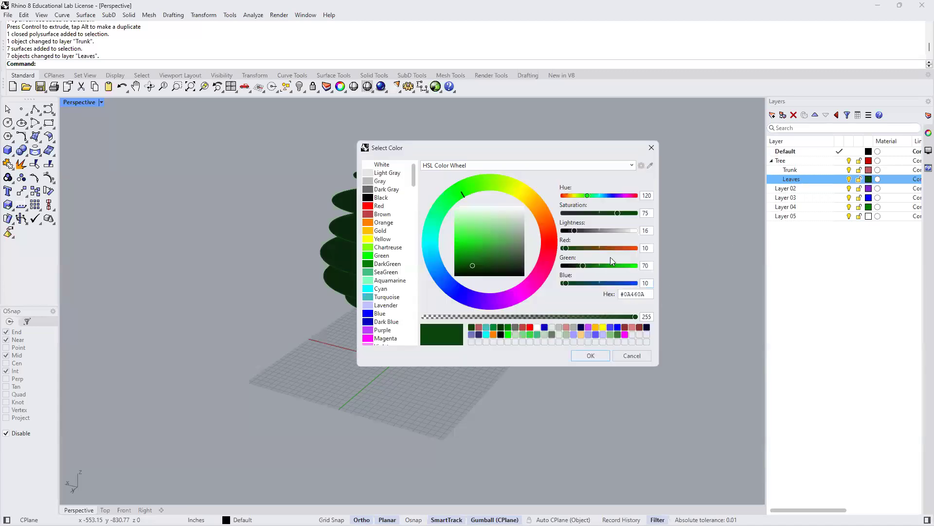
pyautogui.moveTo(578, 235); pyautogui.dragTo(594, 233)
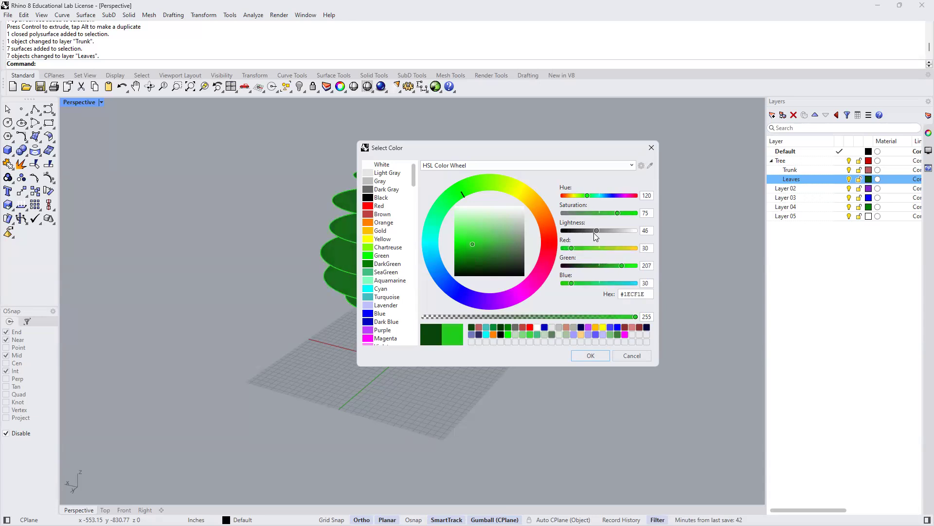
pyautogui.moveTo(618, 267); pyautogui.dragTo(610, 267)
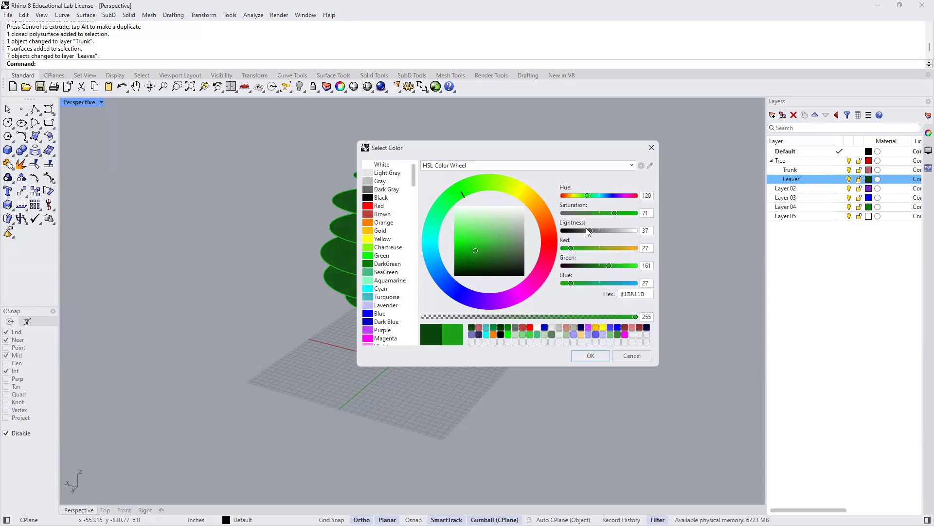
pyautogui.moveTo(589, 230)
pyautogui.mouseDown()
pyautogui.moveTo(605, 213)
pyautogui.moveTo(597, 214)
pyautogui.mouseUp()
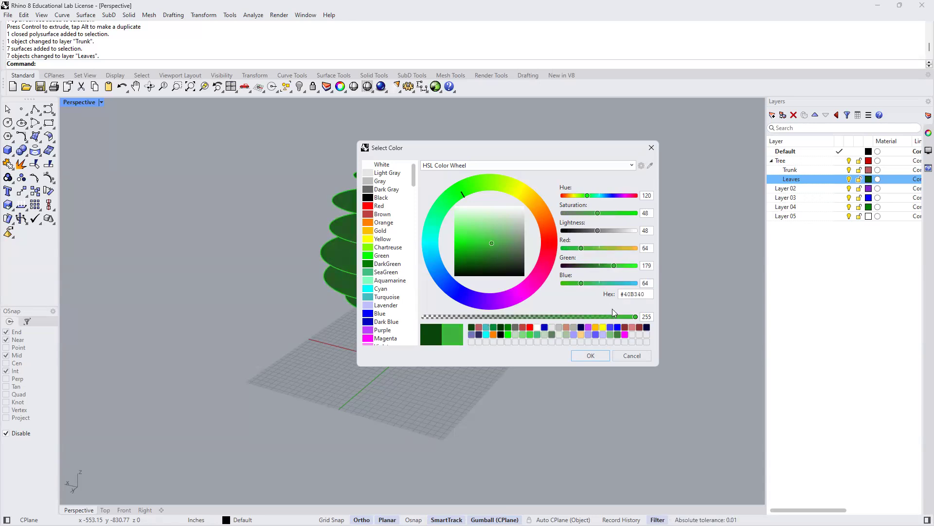
pyautogui.click(590, 355)
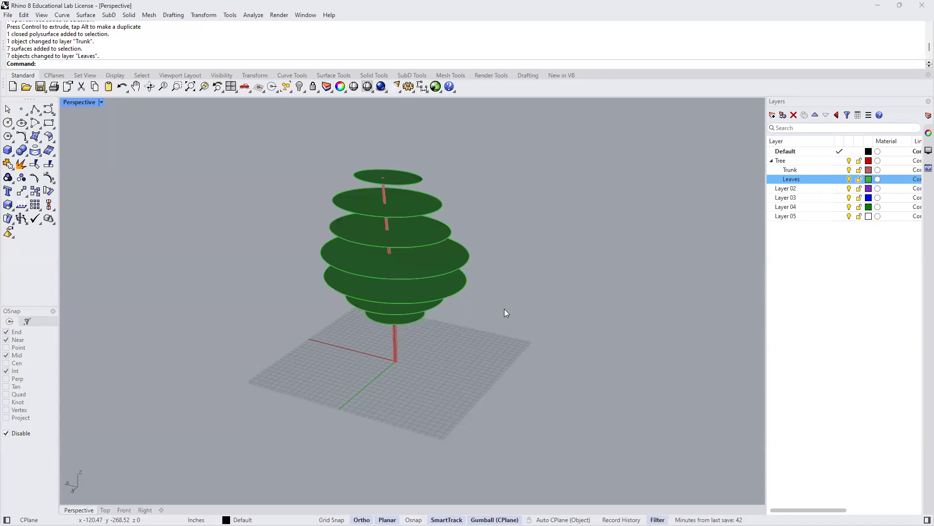
pyautogui.moveTo(497, 388); pyautogui.dragTo(522, 364, button='right')
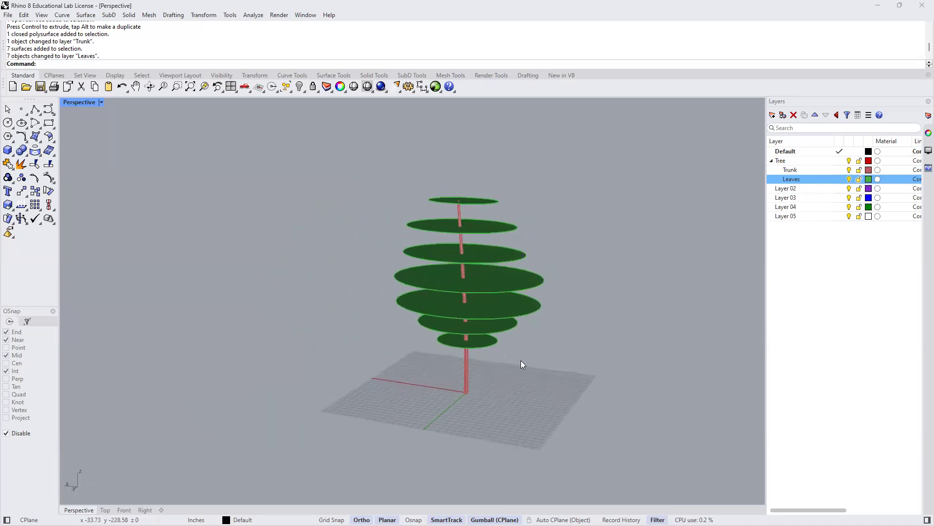
pyautogui.click(467, 373)
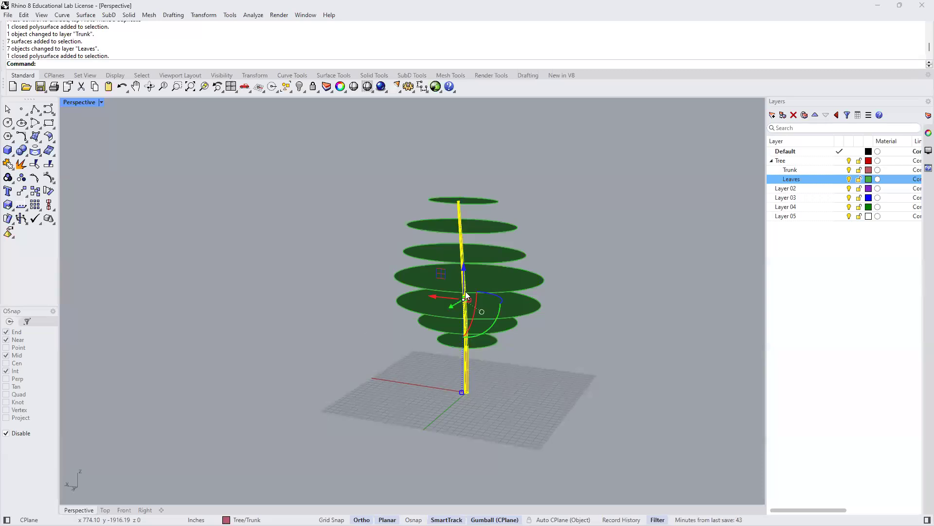
pyautogui.click(545, 340)
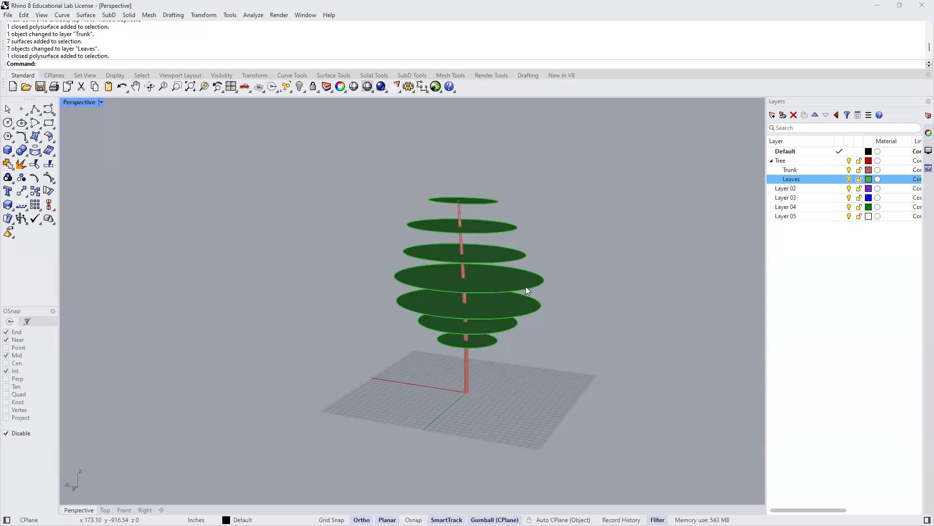
# - Turn off Ortho and tilt the widest canopy disc slightly by rotating it freely about its centre
pyautogui.click(526, 290)
pyautogui.moveTo(473, 350)
pyautogui.mouseDown(button='right')
pyautogui.moveTo(435, 354)
pyautogui.moveTo(459, 358)
pyautogui.mouseUp(button='right')
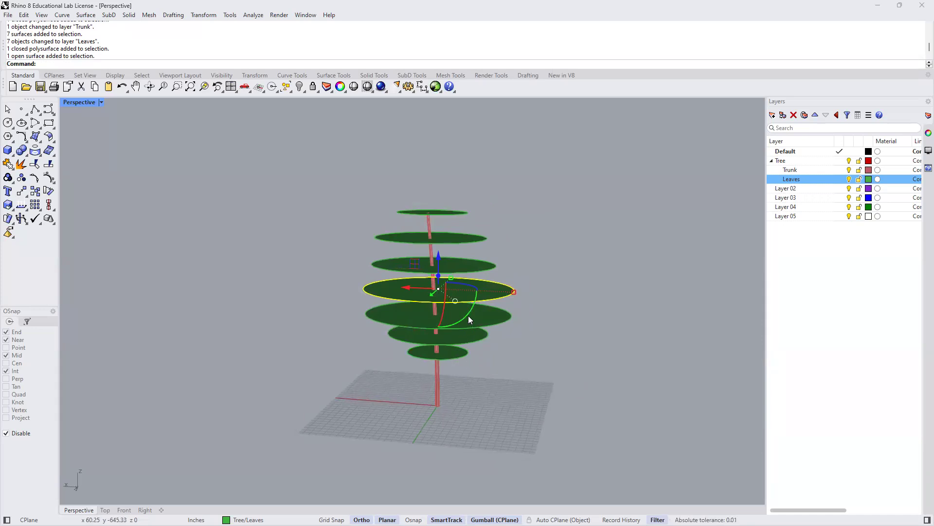
pyautogui.scroll(2, 469, 312)
pyautogui.moveTo(453, 302); pyautogui.dragTo(548, 316)
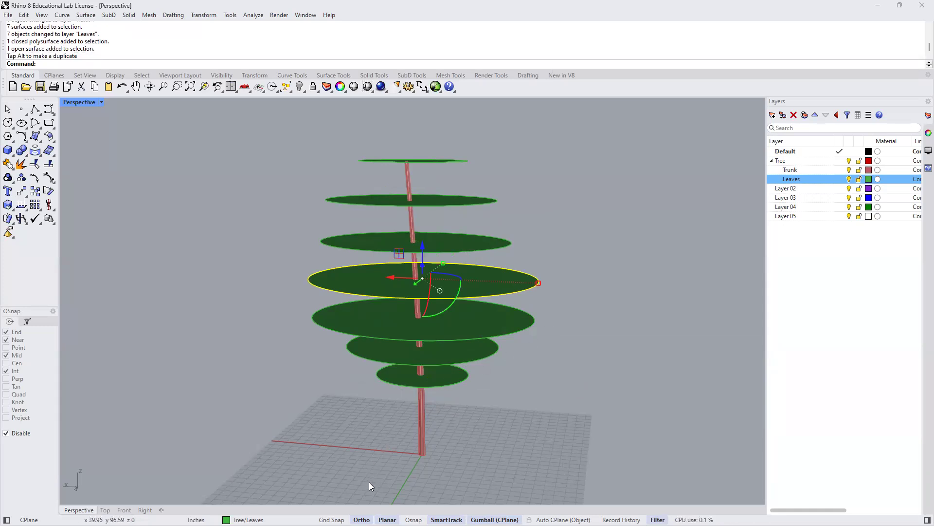
pyautogui.click(362, 519)
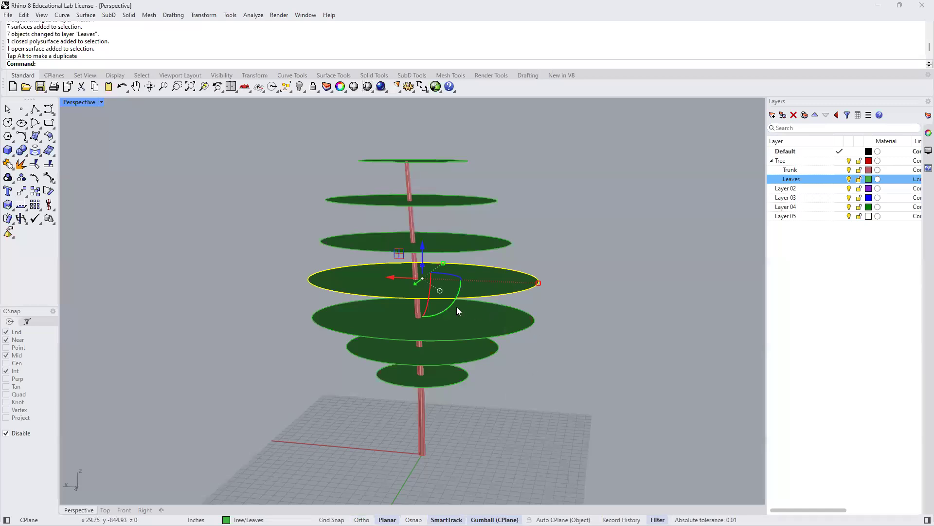
pyautogui.moveTo(455, 302); pyautogui.dragTo(497, 289)
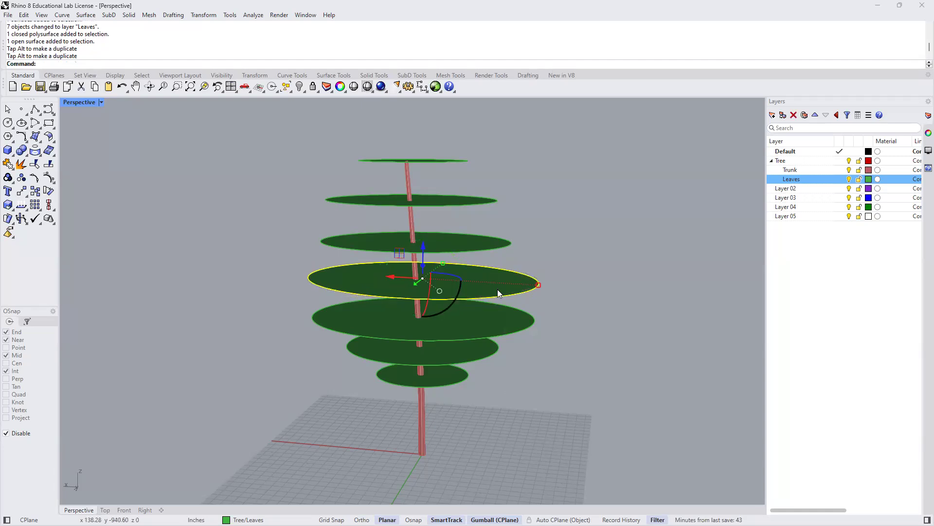
pyautogui.click(577, 316)
pyautogui.moveTo(562, 342); pyautogui.dragTo(529, 340, button='right')
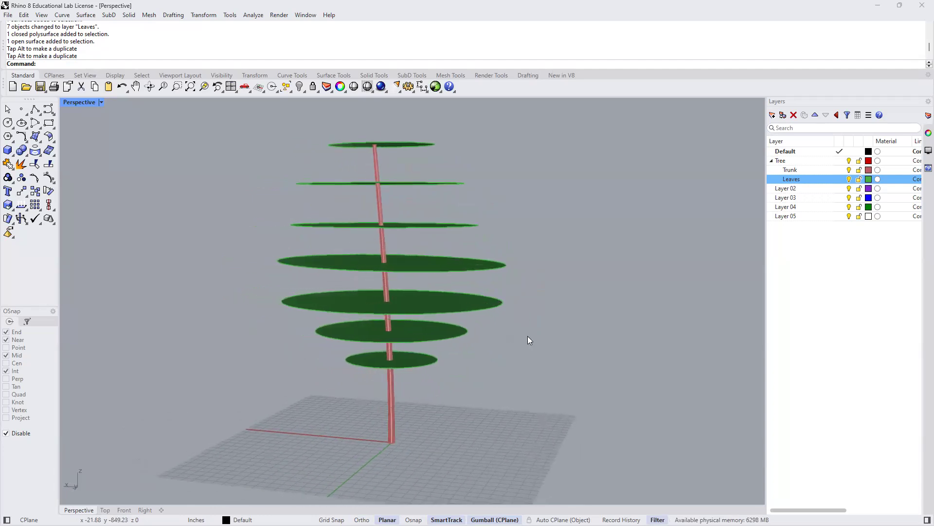
# - Isolate the third canopy disc from the top and clear the selection
pyautogui.moveTo(570, 279); pyautogui.dragTo(563, 290, button='right')
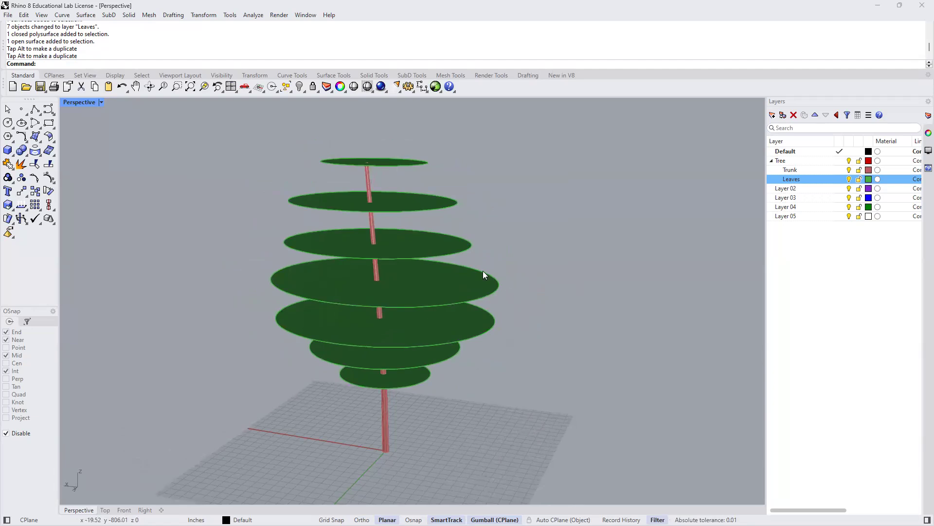
pyautogui.click(466, 246)
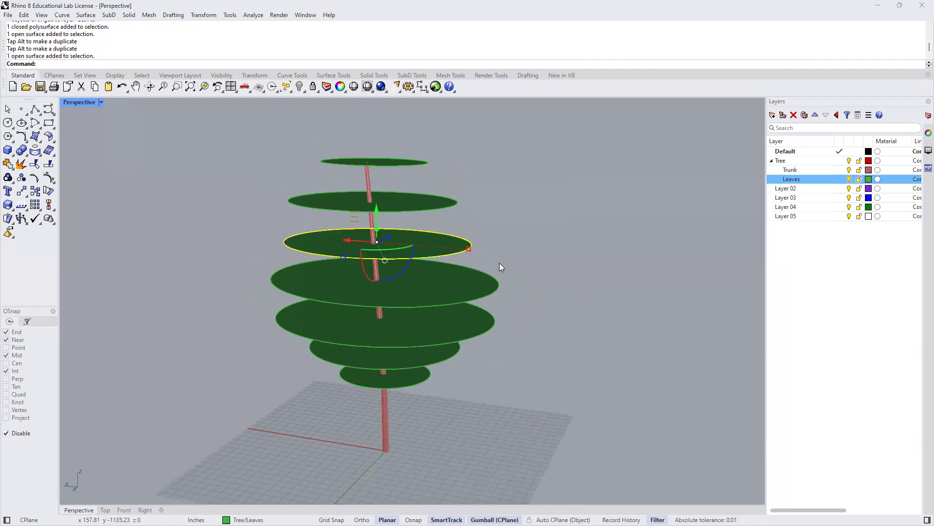
pyautogui.write('Isolate')
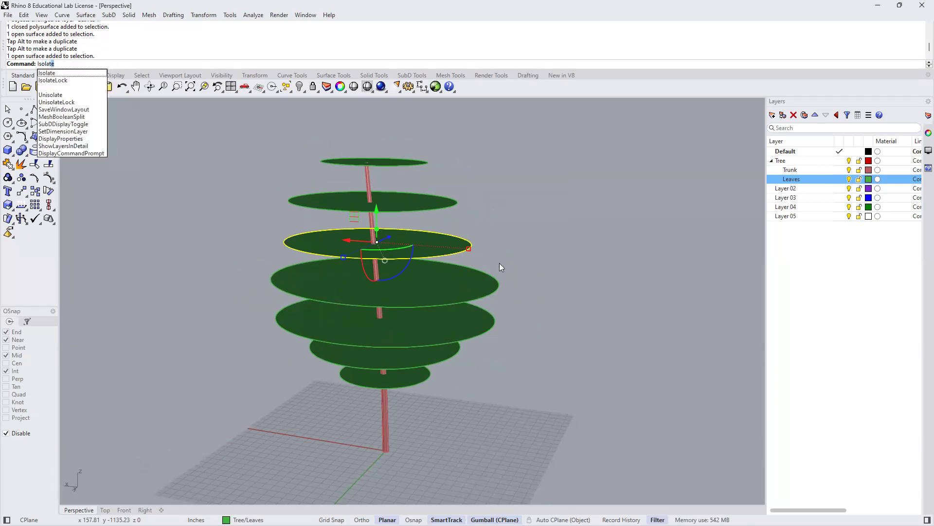
pyautogui.press('Return')
pyautogui.press('Escape')
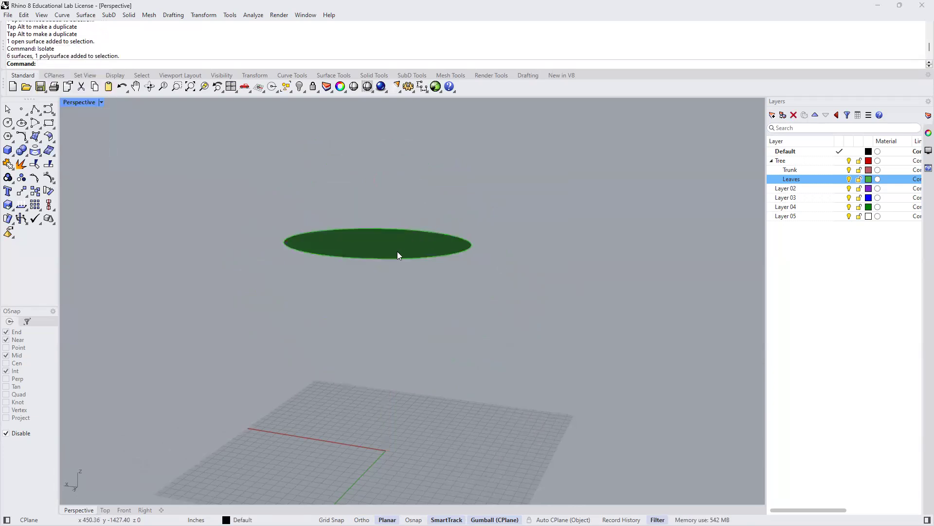
# - Turn on the control points of the isolated canopy disc
pyautogui.scroll(5, 414, 238)
pyautogui.moveTo(434, 307); pyautogui.dragTo(308, 339, button='right')
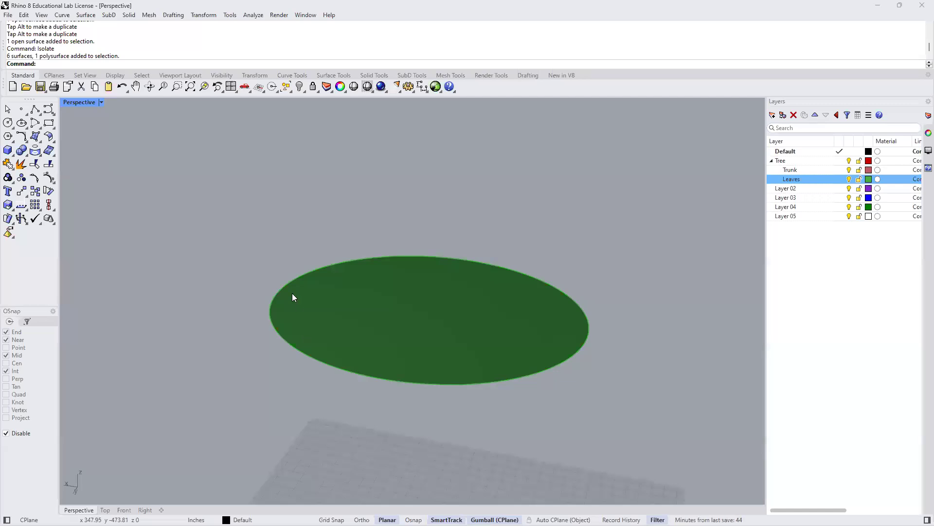
pyautogui.click(310, 275)
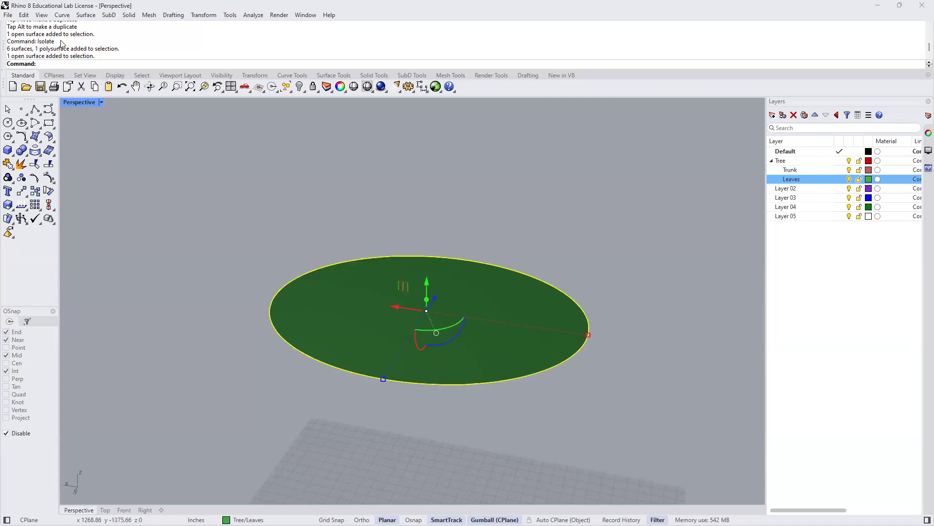
pyautogui.click(24, 15)
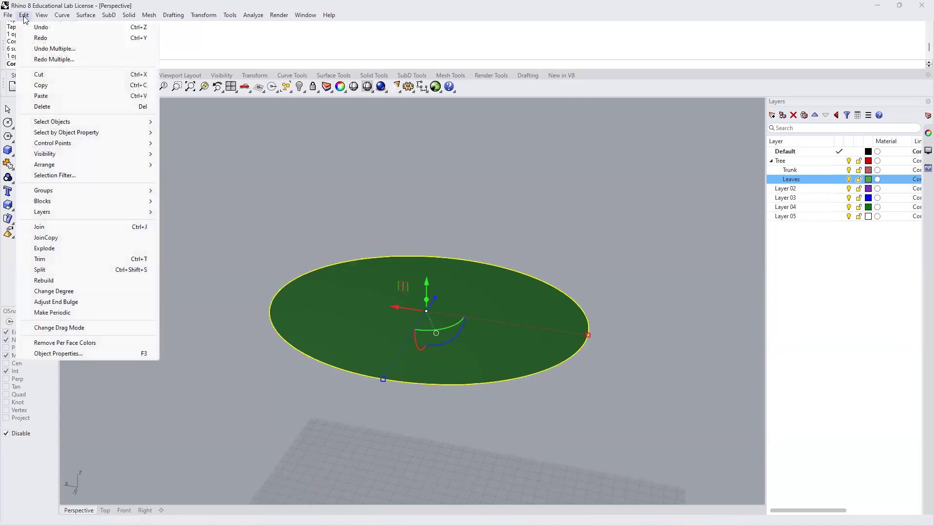
pyautogui.moveTo(55, 143)
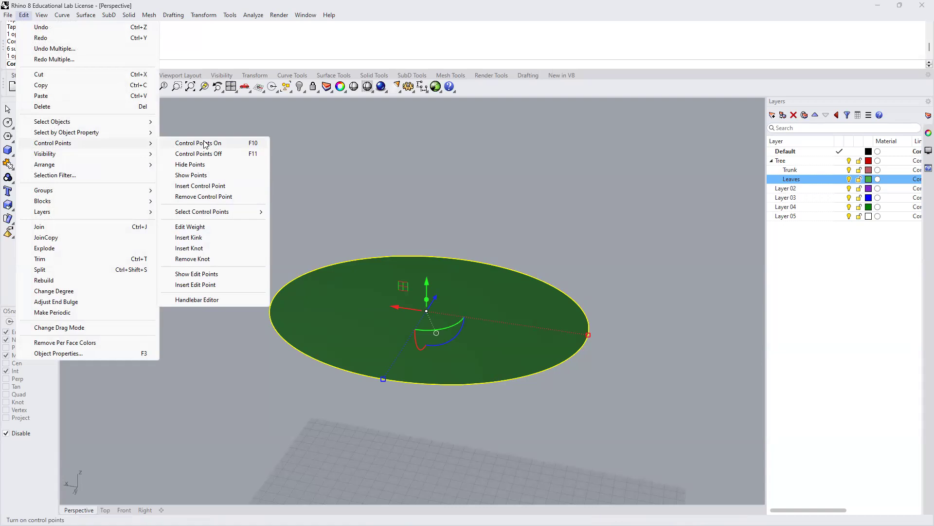
pyautogui.click(204, 144)
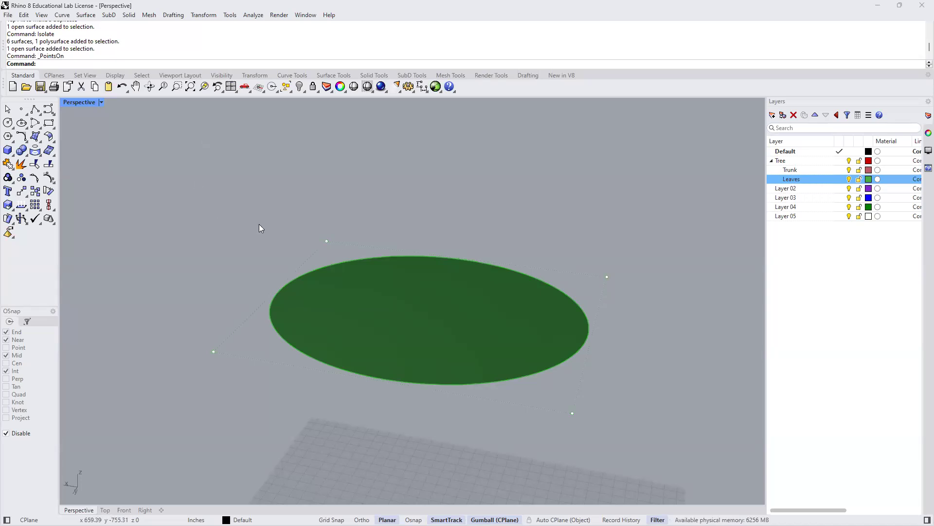
# - Raise two diagonally opposite corner control points of the disc vertically and lower the other two slightly, warping the surface
pyautogui.click(326, 240)
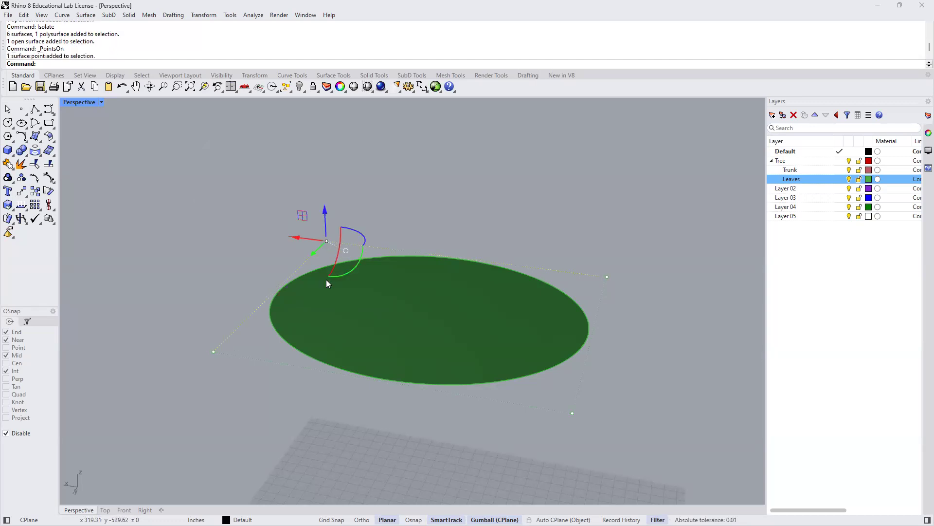
pyautogui.moveTo(325, 209); pyautogui.dragTo(318, 168)
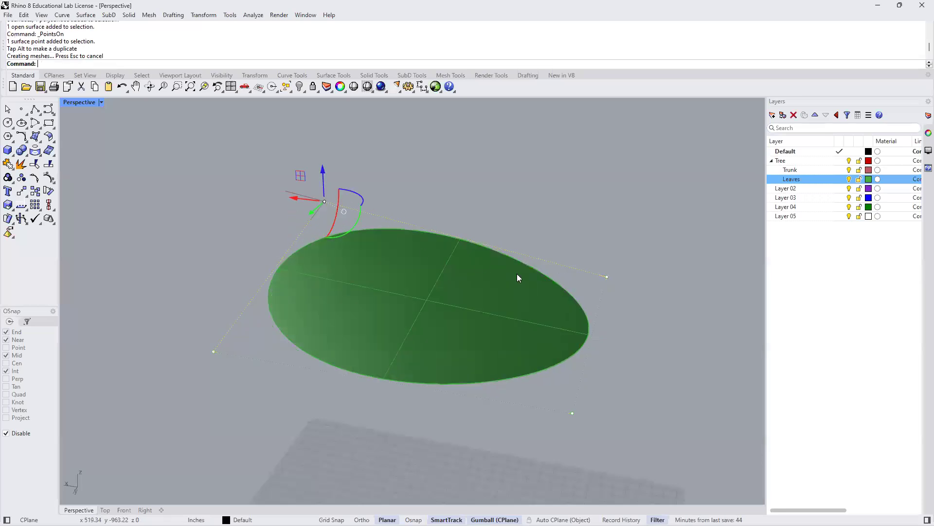
pyautogui.click(573, 413)
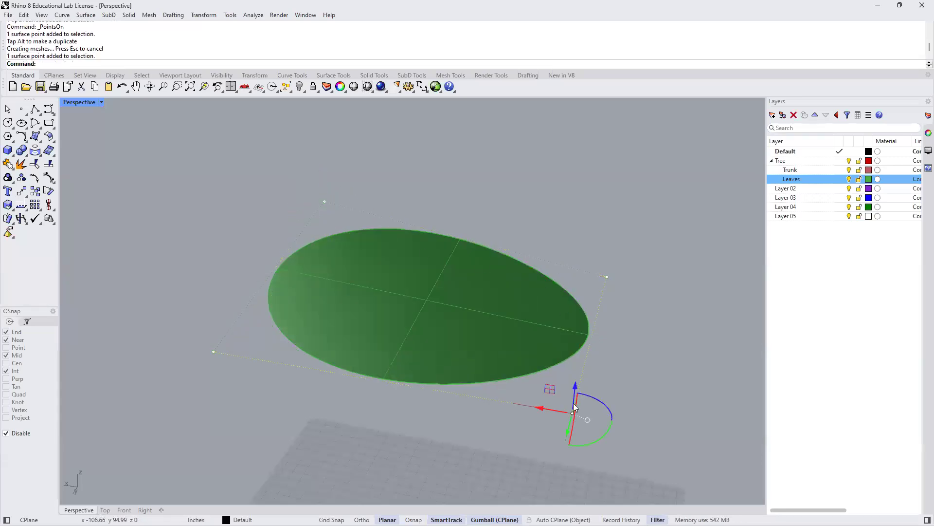
pyautogui.moveTo(577, 387); pyautogui.dragTo(582, 346)
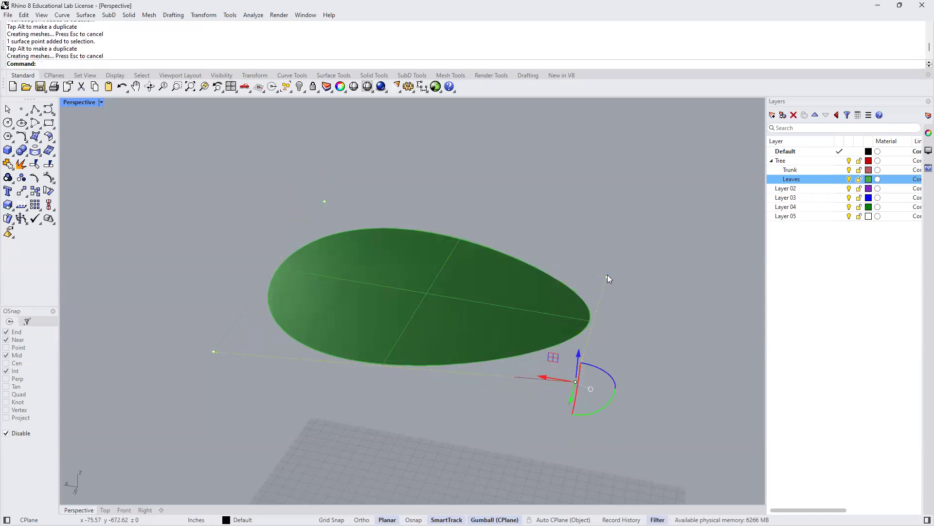
pyautogui.click(607, 276)
pyautogui.moveTo(609, 253); pyautogui.dragTo(609, 265)
pyautogui.click(212, 351)
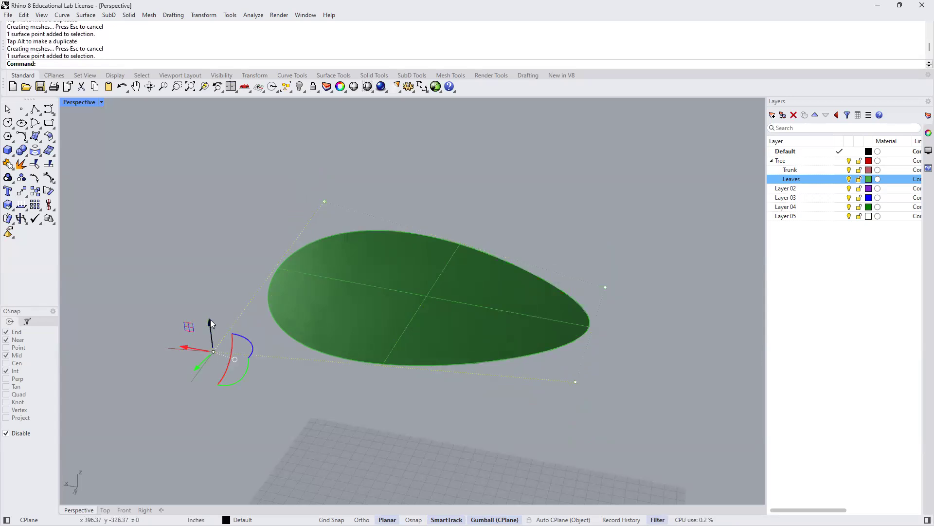
pyautogui.moveTo(210, 319); pyautogui.dragTo(209, 333)
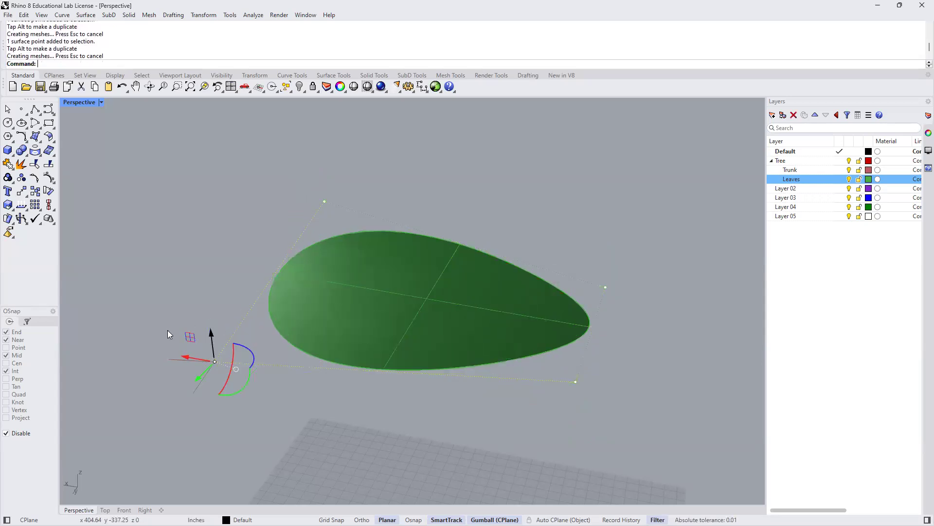
# - In the Top view, move the selected corner control point diagonally outward, then hide the control points and return to Perspective
pyautogui.hotkey('ctrl', 'F1')
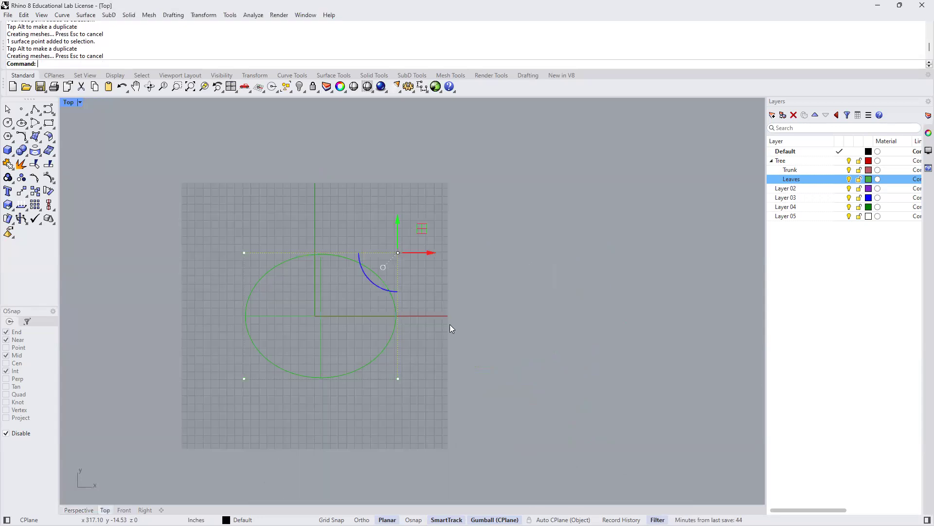
pyautogui.scroll(4, 387, 233)
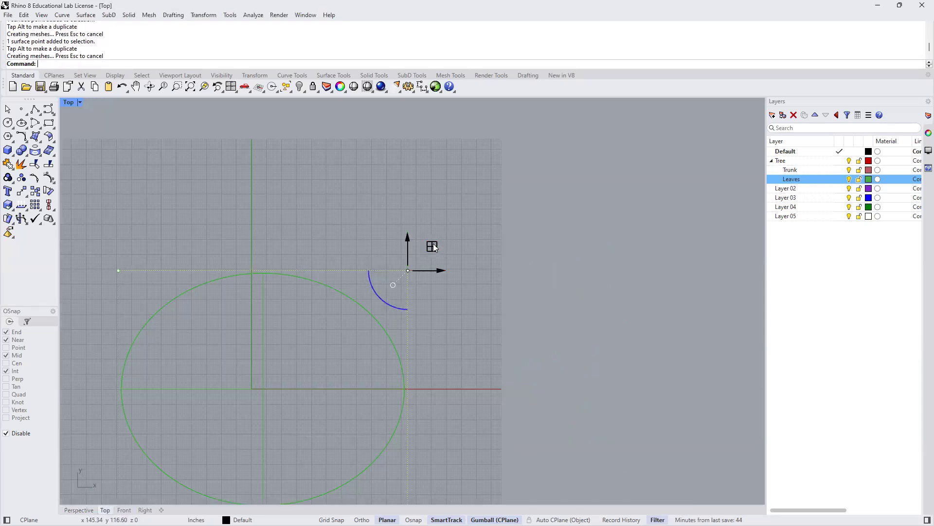
pyautogui.moveTo(435, 247); pyautogui.dragTo(445, 233)
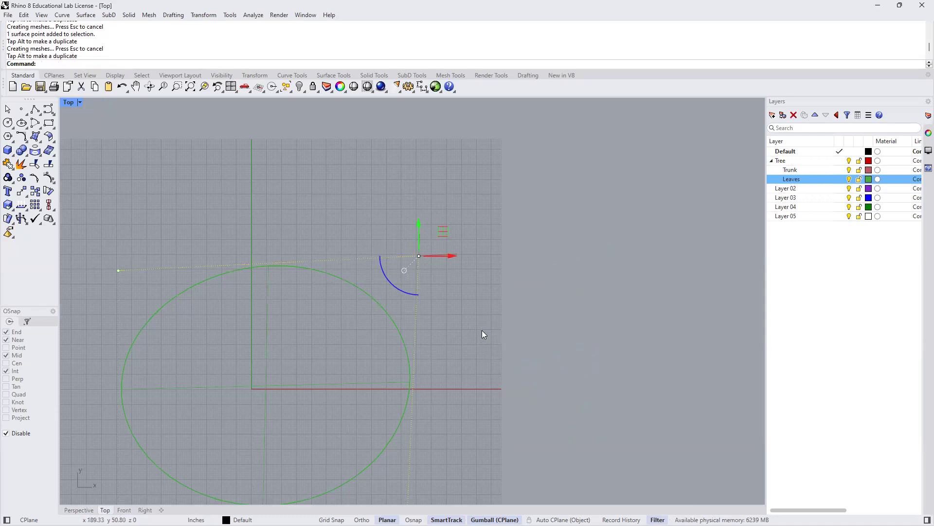
pyautogui.scroll(-2, 546, 324)
pyautogui.press('Escape')
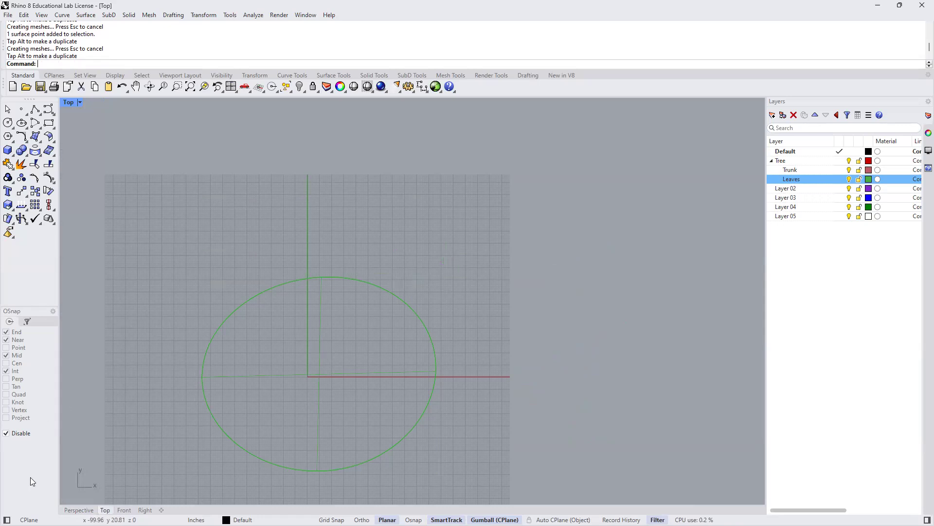
pyautogui.click(78, 509)
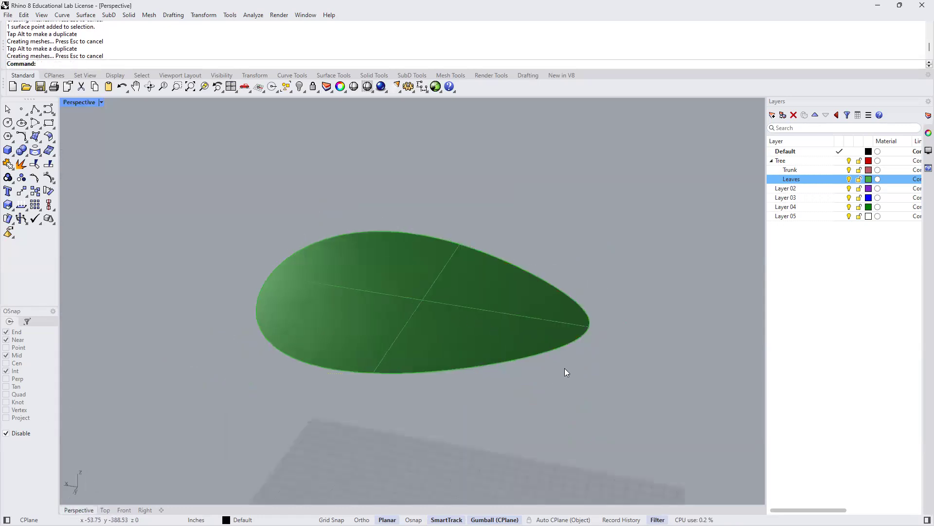
# - Show all hidden objects again around the warped disc
pyautogui.write('Sh')
pyautogui.press('Return')
pyautogui.moveTo(568, 362); pyautogui.dragTo(515, 303, button='right')
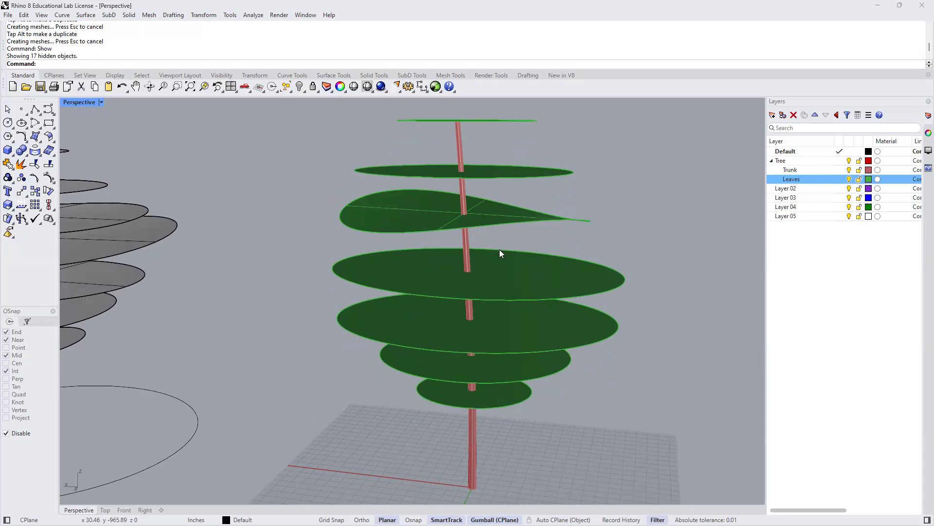
# - Isolate the second canopy disc from the top and clear the selection
pyautogui.scroll(-1, 493, 245)
pyautogui.moveTo(494, 286); pyautogui.dragTo(518, 251, button='right')
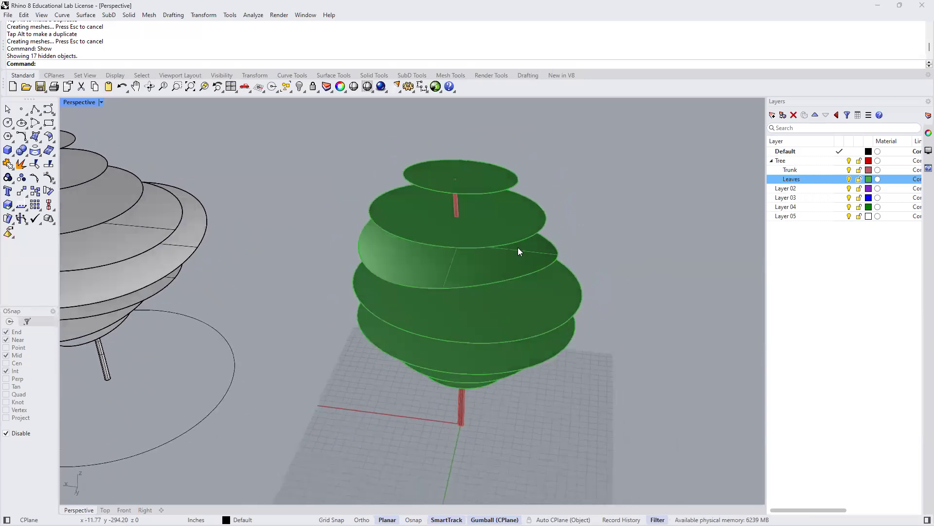
pyautogui.click(545, 213)
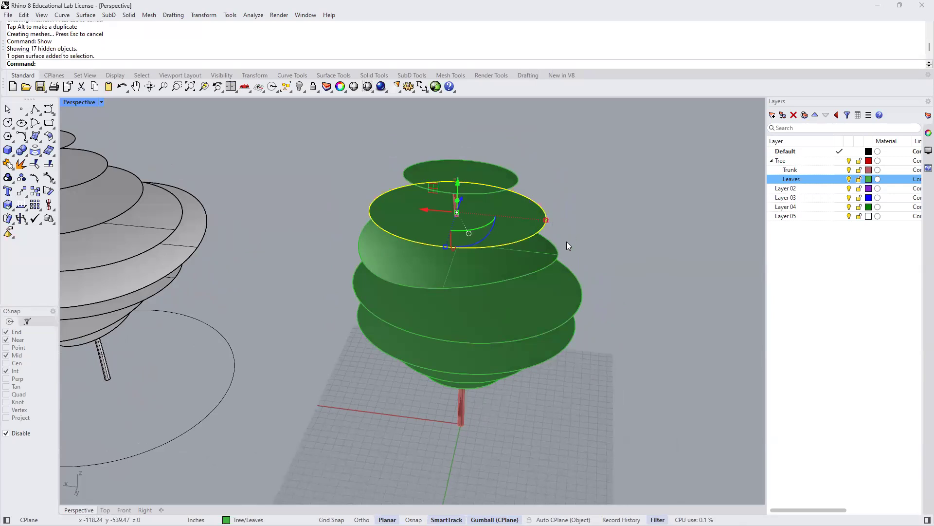
pyautogui.write('Isolate')
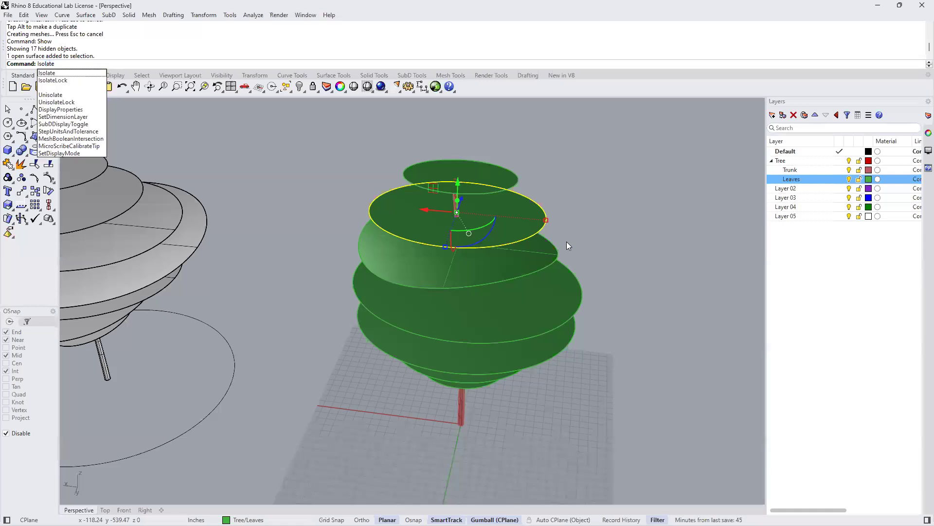
pyautogui.press('Return')
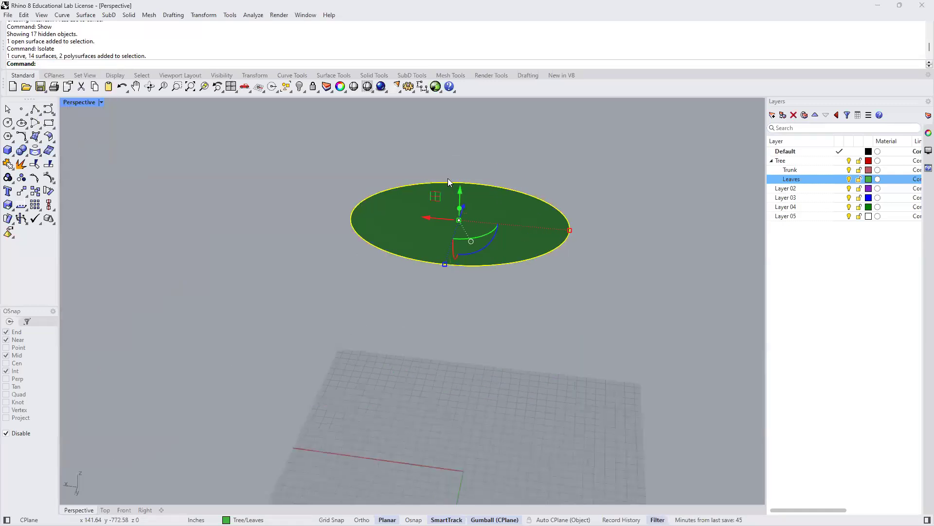
pyautogui.scroll(1, 447, 178)
pyautogui.press('Escape')
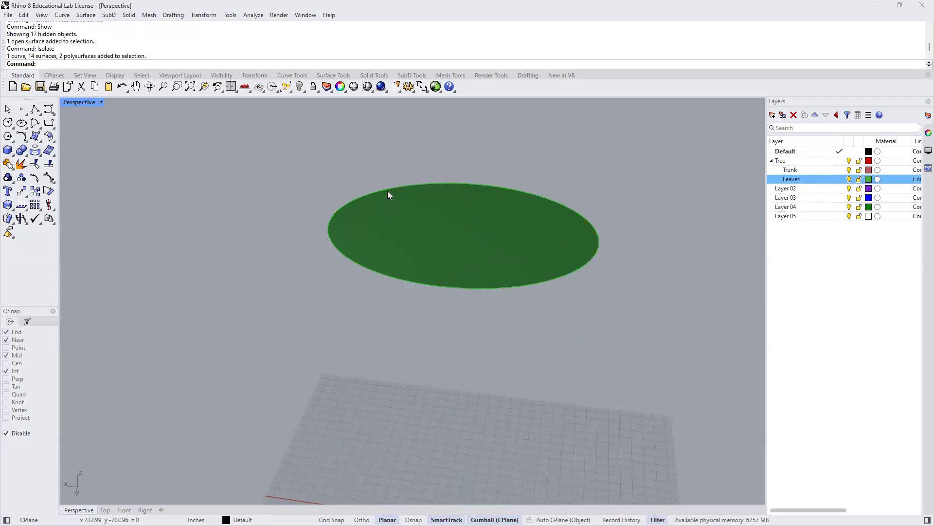
# - Turn on the control points of the second canopy disc with PointsOn
pyautogui.click(388, 195)
pyautogui.write('Points')
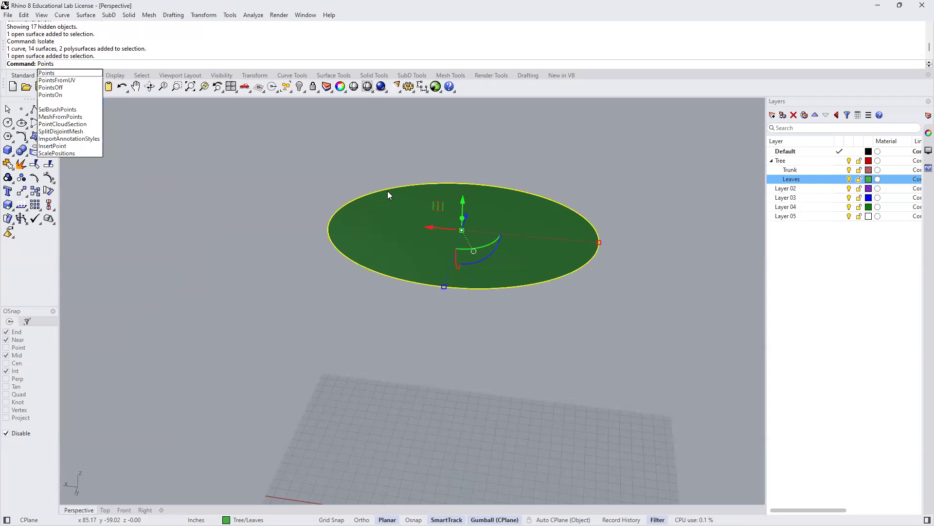
pyautogui.write('On')
pyautogui.press('Return')
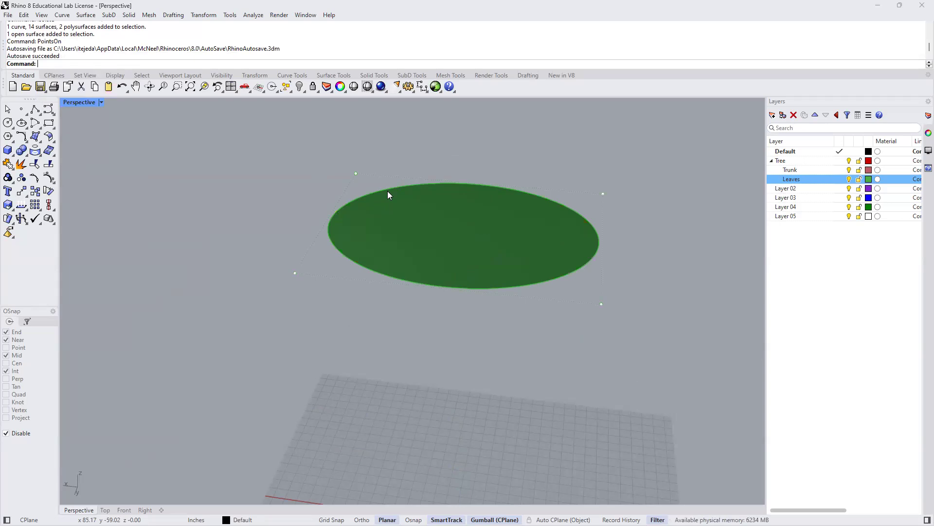
# - Start the Rebuild command on the isolated disc surface and move its settings dialog clear of the disc
pyautogui.write('Rebuild')
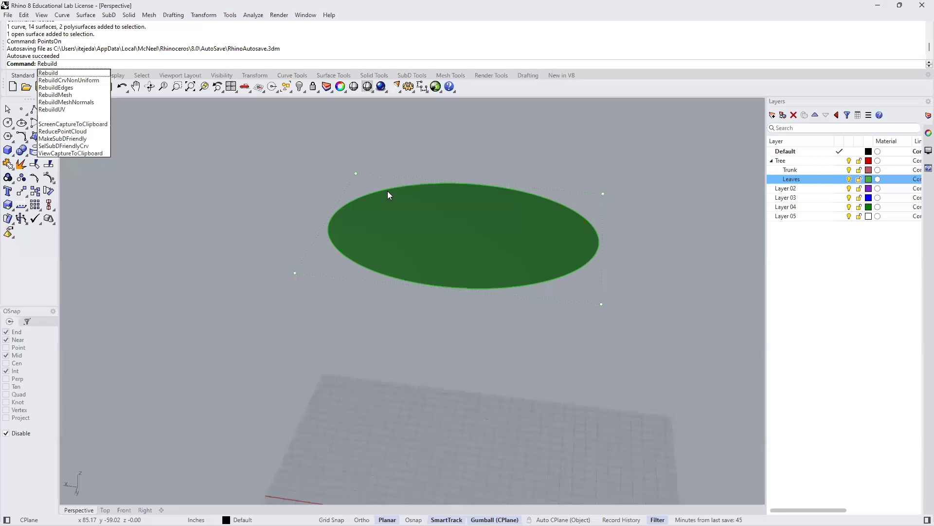
pyautogui.click(48, 73)
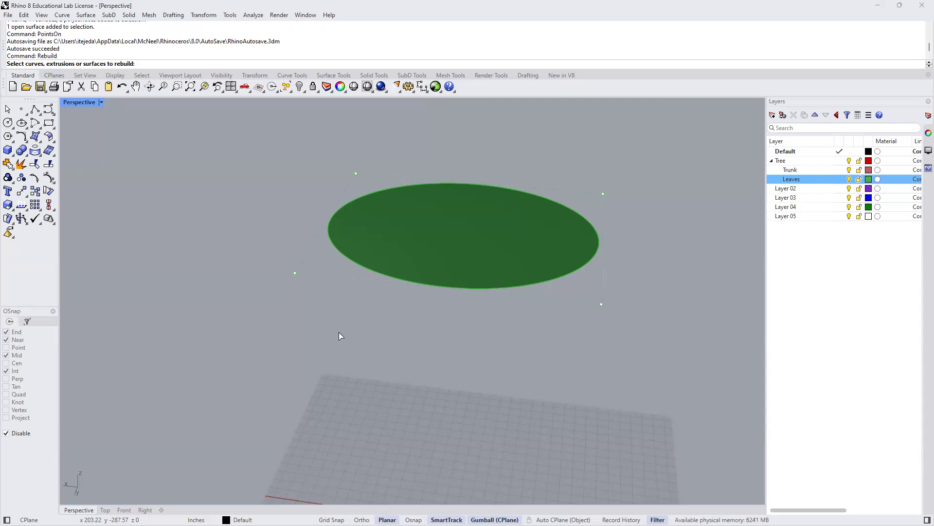
pyautogui.click(381, 271)
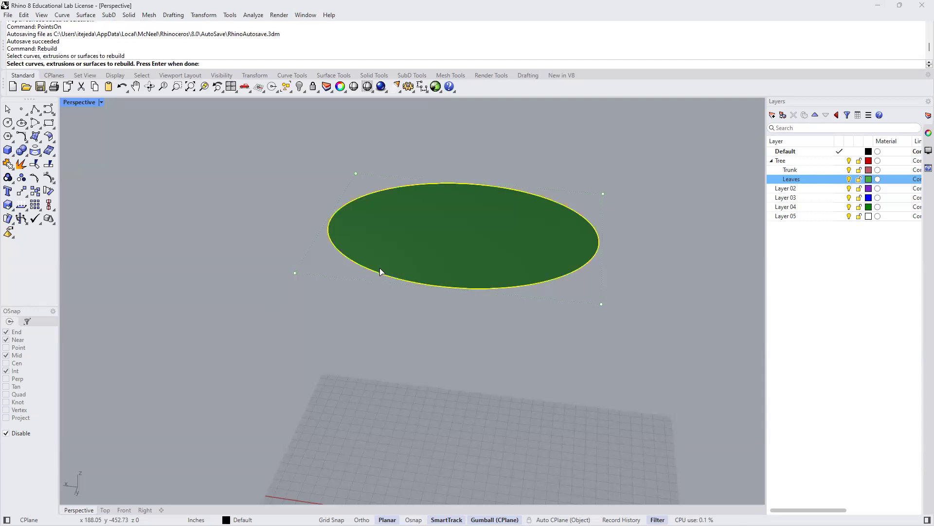
pyautogui.press('Return')
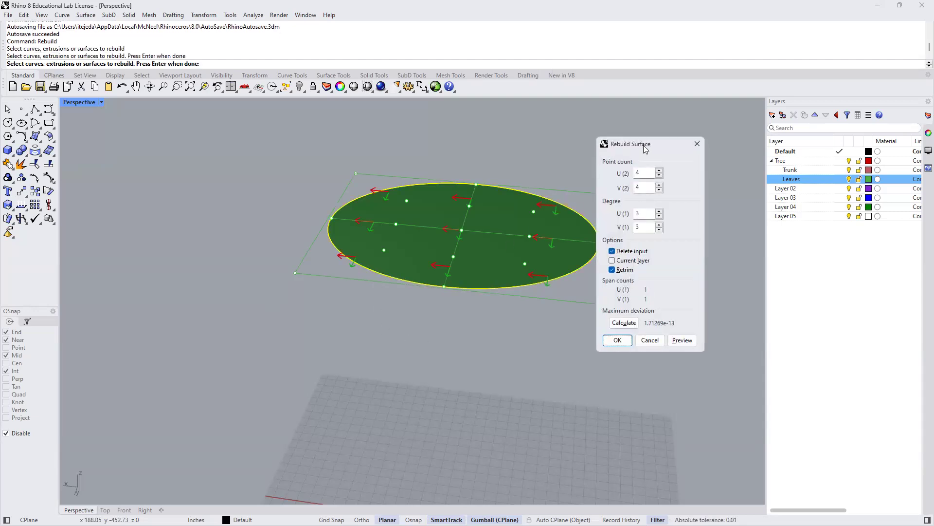
pyautogui.moveTo(648, 148); pyautogui.dragTo(687, 149)
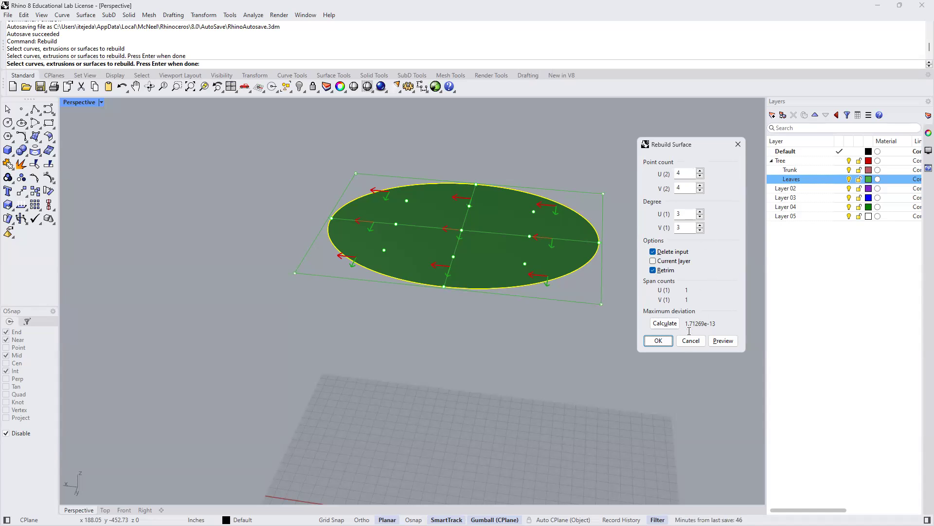
# - Rebuild the isolated disc with 4 points and degree 3 in both U and V, and raise one inner control point
pyautogui.click(658, 341)
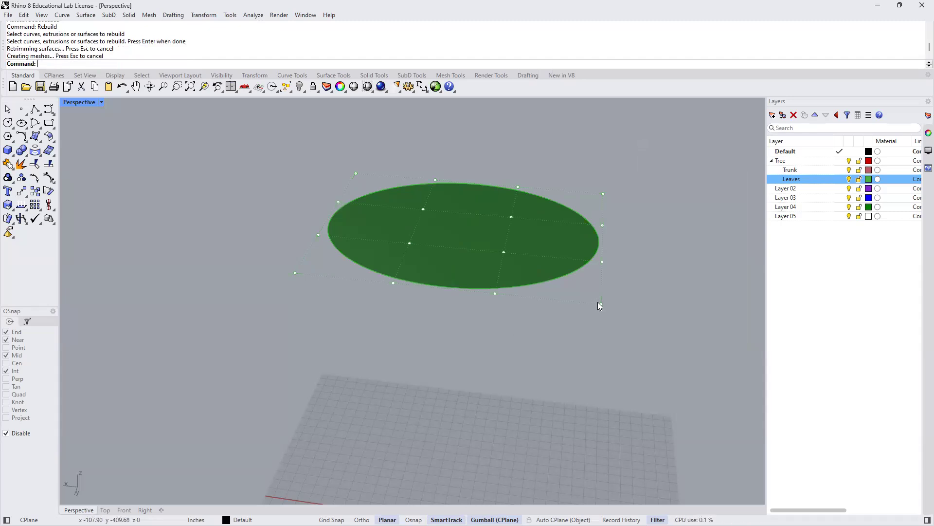
pyautogui.click(504, 252)
pyautogui.moveTo(505, 223); pyautogui.dragTo(503, 166)
# - Raise the group of four control points at one far corner of the rebuilt disc
pyautogui.moveTo(569, 359)
pyautogui.mouseDown(button='right')
pyautogui.moveTo(576, 367)
pyautogui.moveTo(521, 309)
pyautogui.moveTo(578, 340)
pyautogui.moveTo(578, 361)
pyautogui.moveTo(609, 372)
pyautogui.moveTo(584, 370)
pyautogui.mouseUp(button='right')
pyautogui.moveTo(278, 151); pyautogui.dragTo(431, 256)
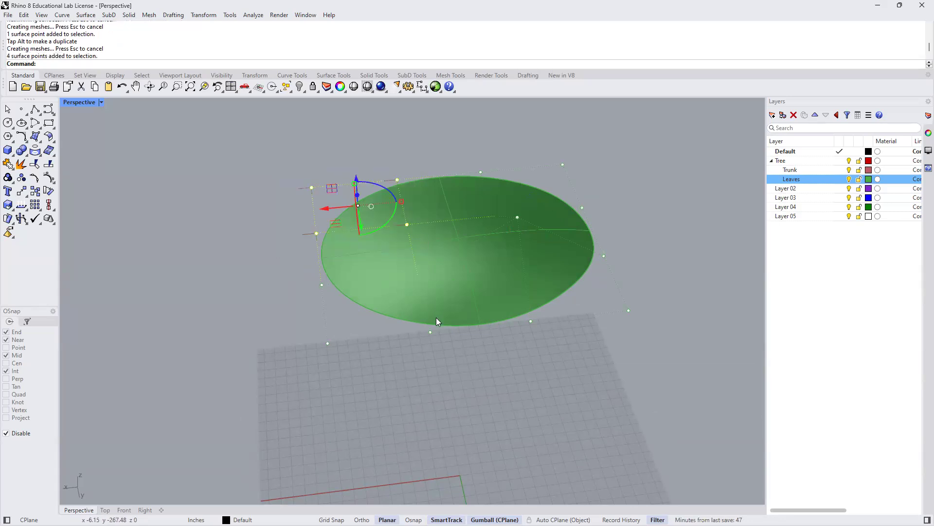
pyautogui.keyDown('shift'); pyautogui.moveTo(439, 296); pyautogui.dragTo(433, 273, button='right'); pyautogui.keyUp('shift')
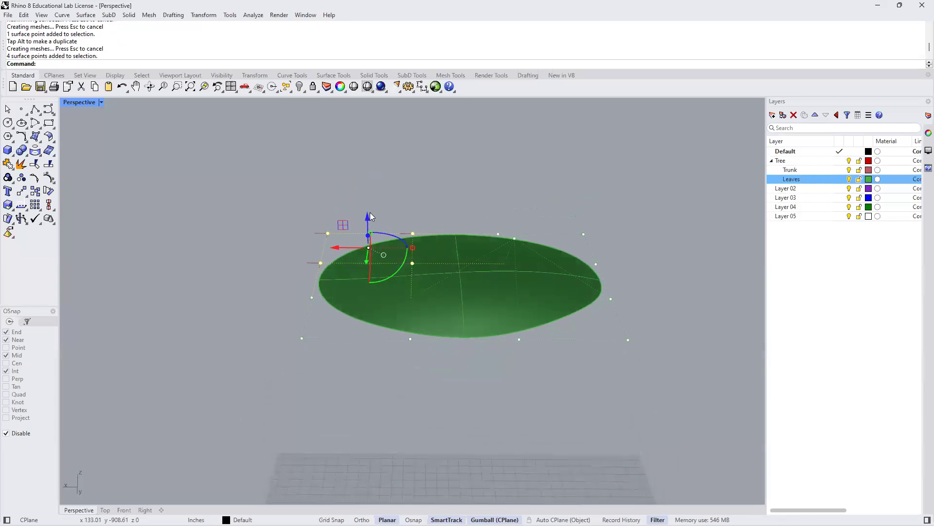
pyautogui.moveTo(367, 213)
pyautogui.mouseDown()
pyautogui.moveTo(367, 199)
pyautogui.moveTo(380, 202)
pyautogui.mouseUp()
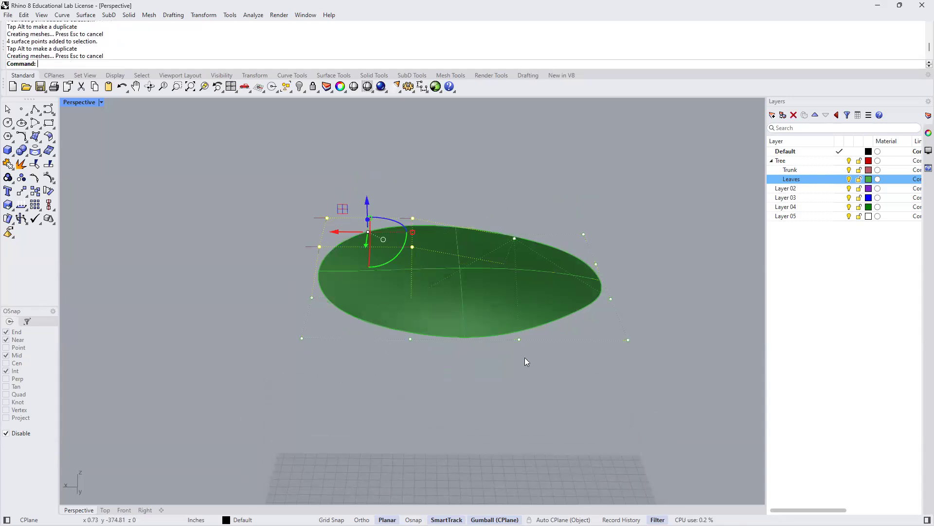
# - Lower one control point at the disc's end and slightly raise the two middle points along its near edge
pyautogui.click(610, 298)
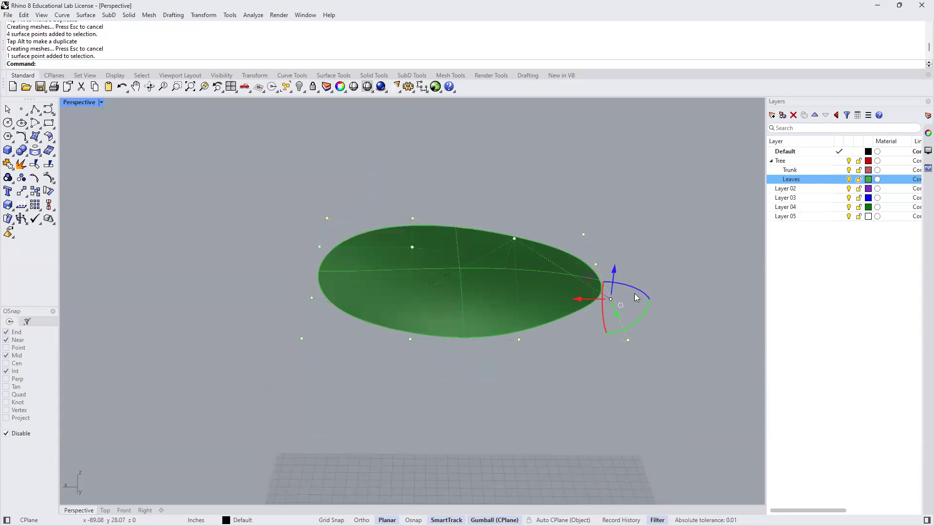
pyautogui.moveTo(616, 268)
pyautogui.mouseDown()
pyautogui.moveTo(616, 254)
pyautogui.moveTo(616, 281)
pyautogui.mouseUp()
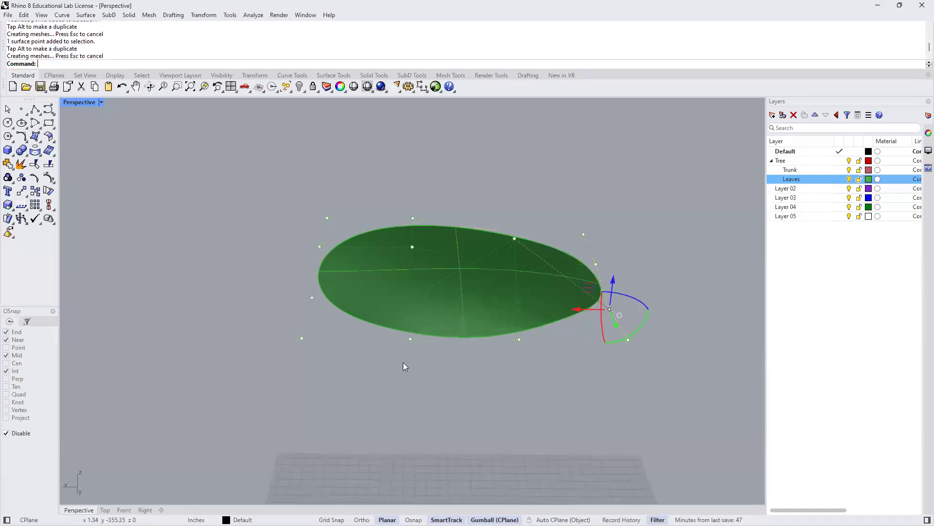
pyautogui.moveTo(373, 362); pyautogui.dragTo(540, 326)
pyautogui.moveTo(466, 305); pyautogui.dragTo(466, 296)
pyautogui.click(283, 225)
pyautogui.moveTo(603, 365); pyautogui.dragTo(540, 380, button='right')
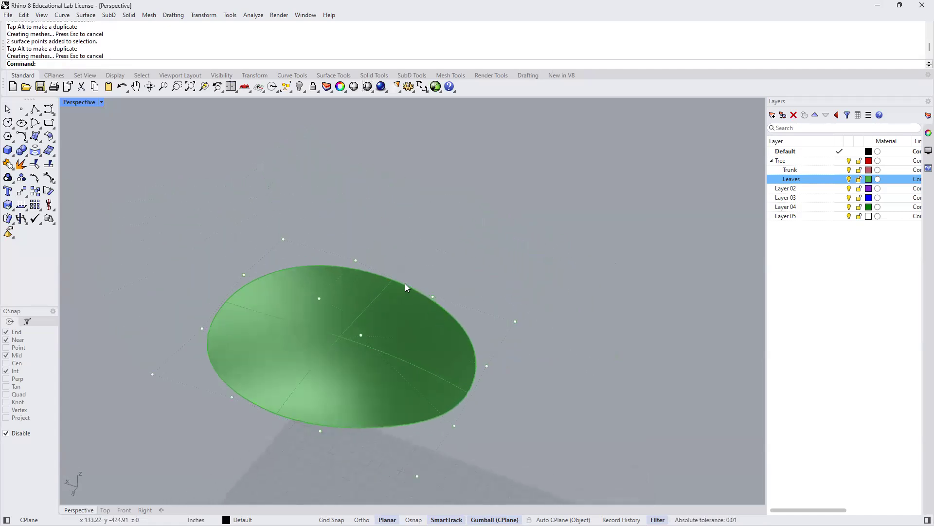
# - Lower a single outer control point along the disc's far edge to bend the rim
pyautogui.click(355, 259)
pyautogui.moveTo(353, 237); pyautogui.dragTo(379, 248)
pyautogui.click(405, 320)
pyautogui.keyDown('shift'); pyautogui.moveTo(404, 362); pyautogui.dragTo(467, 345, button='right'); pyautogui.keyUp('shift')
pyautogui.moveTo(422, 341); pyautogui.dragTo(429, 299, button='right')
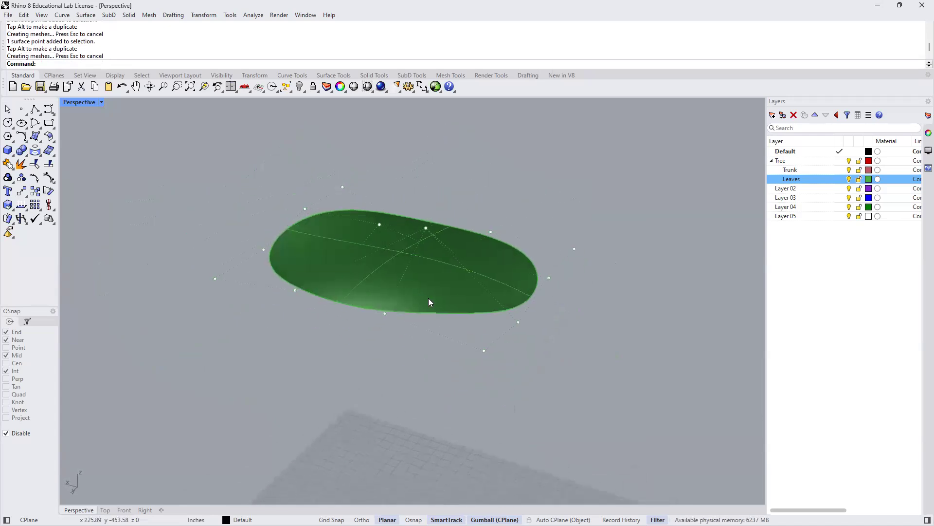
# - Select the warped disc and check the gumball's Rotate View Around Gumball option
pyautogui.click(429, 299)
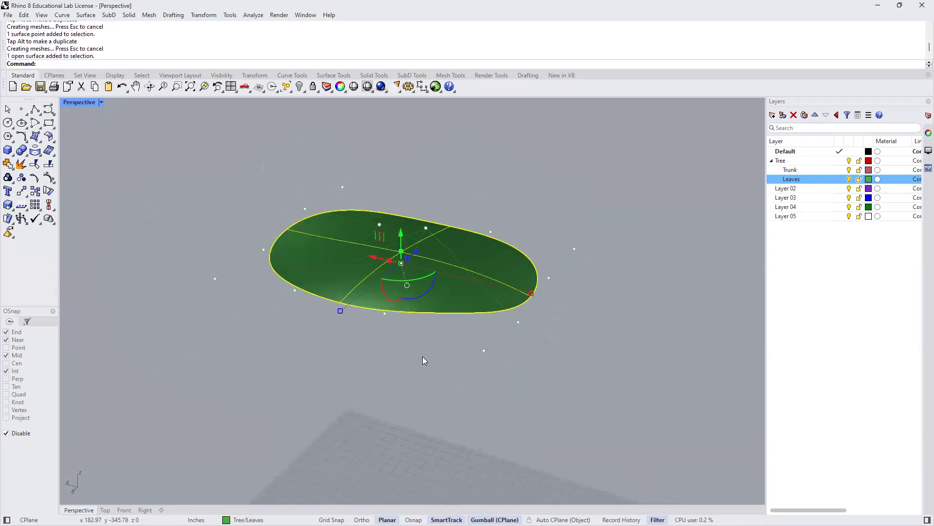
pyautogui.keyDown('shift'); pyautogui.moveTo(438, 368); pyautogui.dragTo(414, 358, button='right'); pyautogui.keyUp('shift')
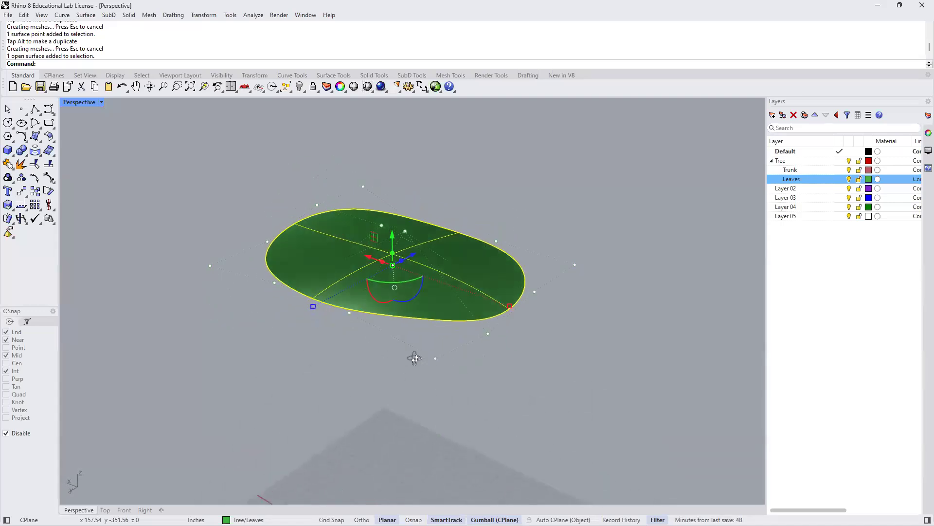
pyautogui.click(395, 287)
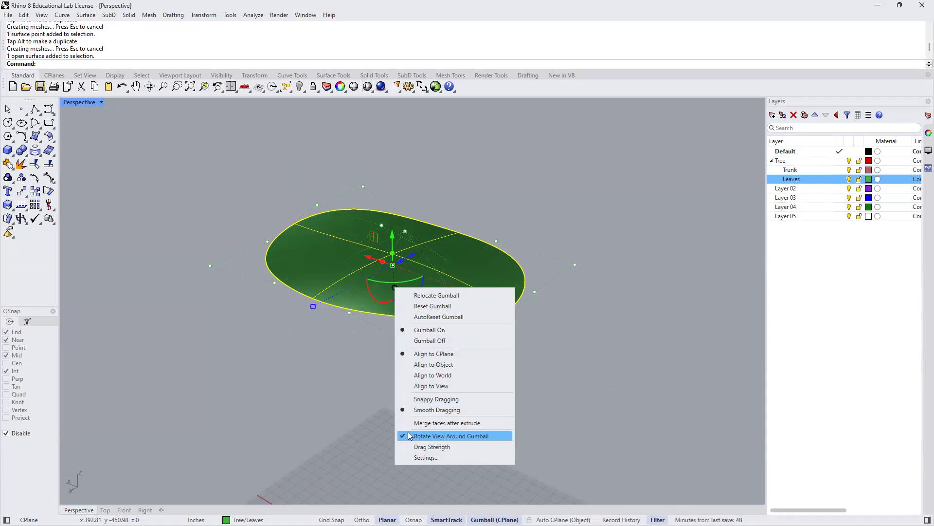
pyautogui.click(302, 363)
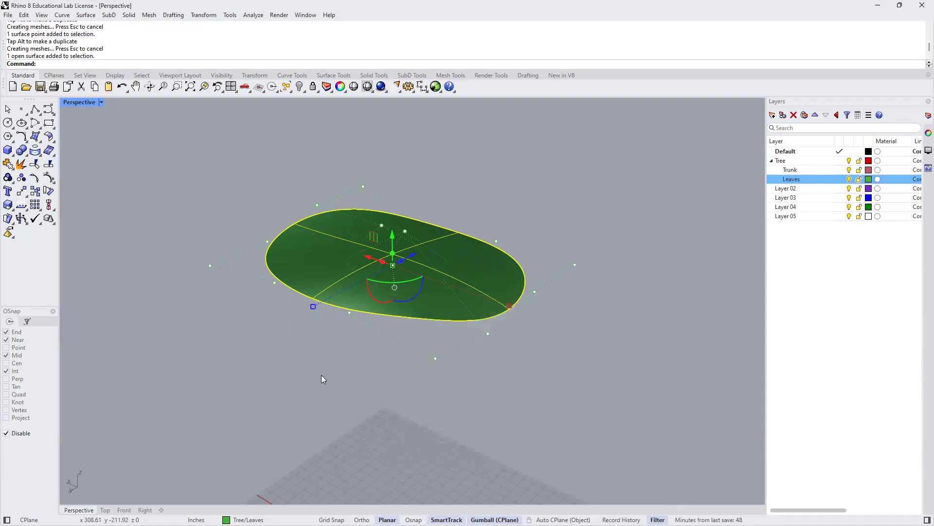
# - Turn off the warped disc's control points and show all hidden objects again
pyautogui.click(306, 368)
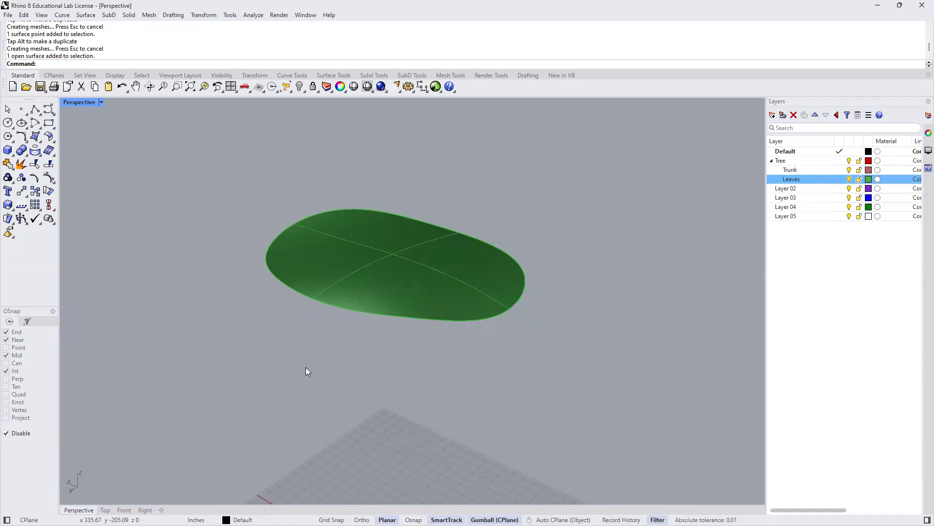
pyautogui.write('Show')
pyautogui.press('Return')
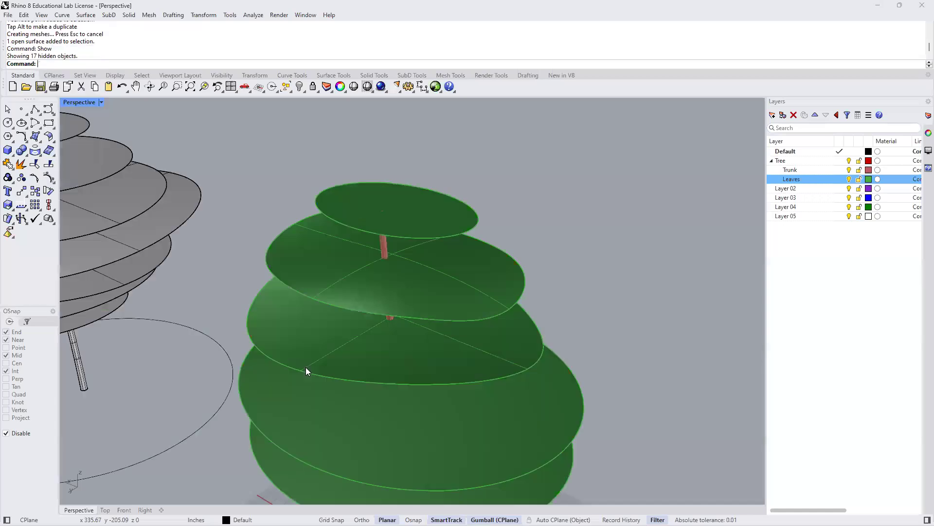
pyautogui.scroll(-6, 306, 371)
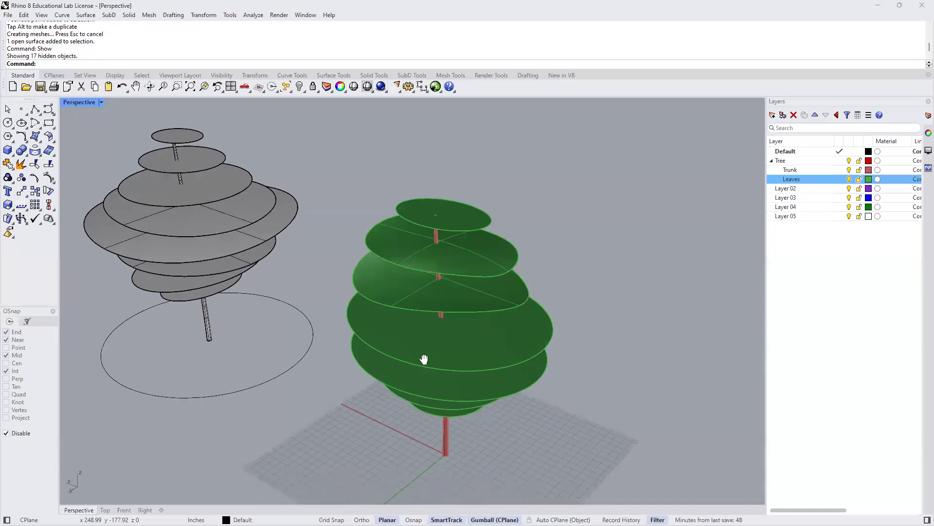
pyautogui.moveTo(440, 333); pyautogui.dragTo(422, 336, button='right')
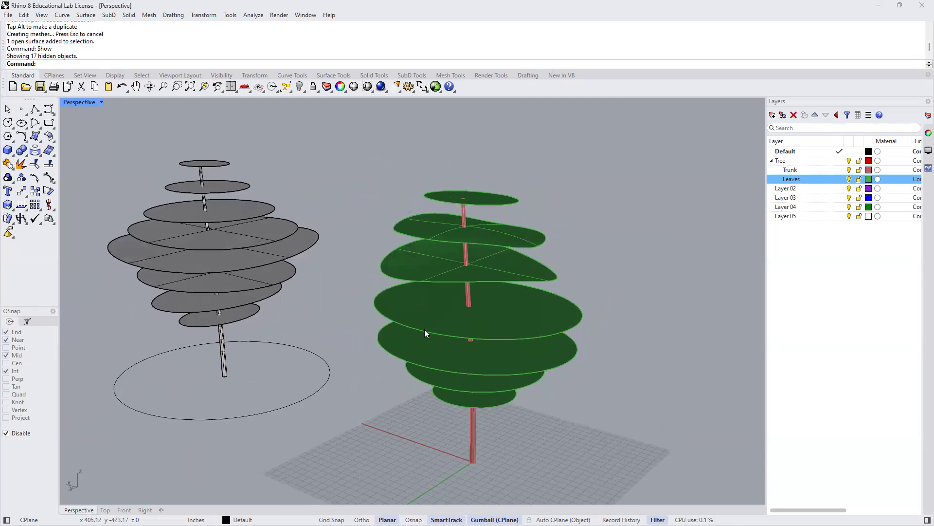
pyautogui.scroll(-2, 425, 326)
pyautogui.keyDown('shift'); pyautogui.moveTo(405, 385); pyautogui.dragTo(424, 356, button='right'); pyautogui.keyUp('shift')
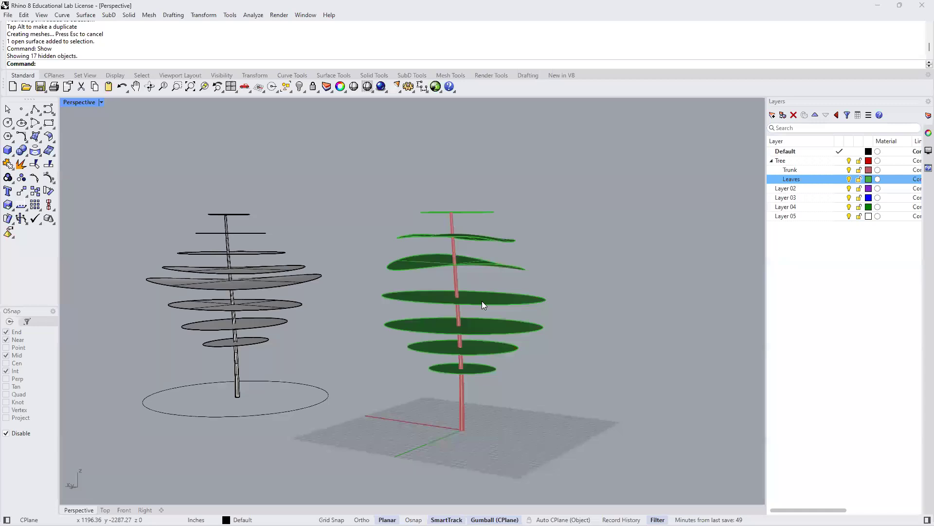
pyautogui.scroll(-2, 453, 283)
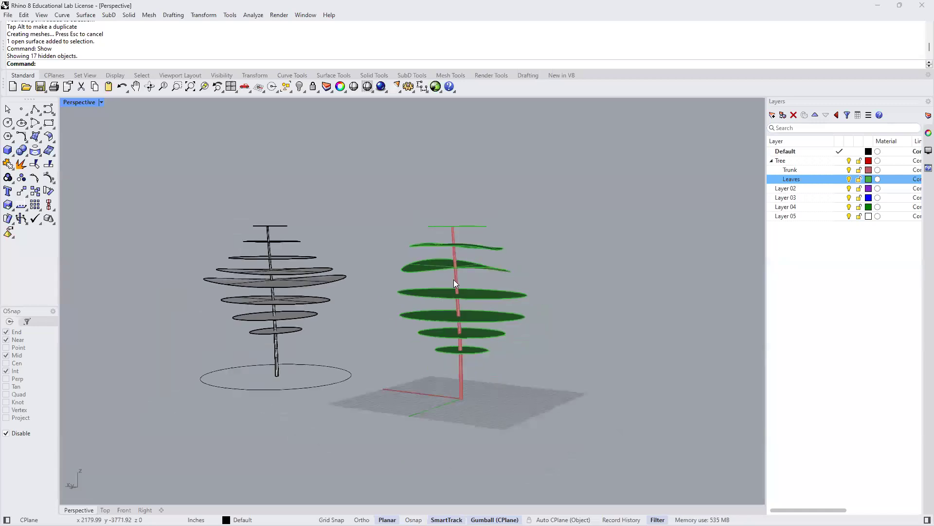
# - Move the complete green tree, trunk and canopy discs together, away from the origin and clear the selection
pyautogui.moveTo(380, 186); pyautogui.dragTo(559, 421)
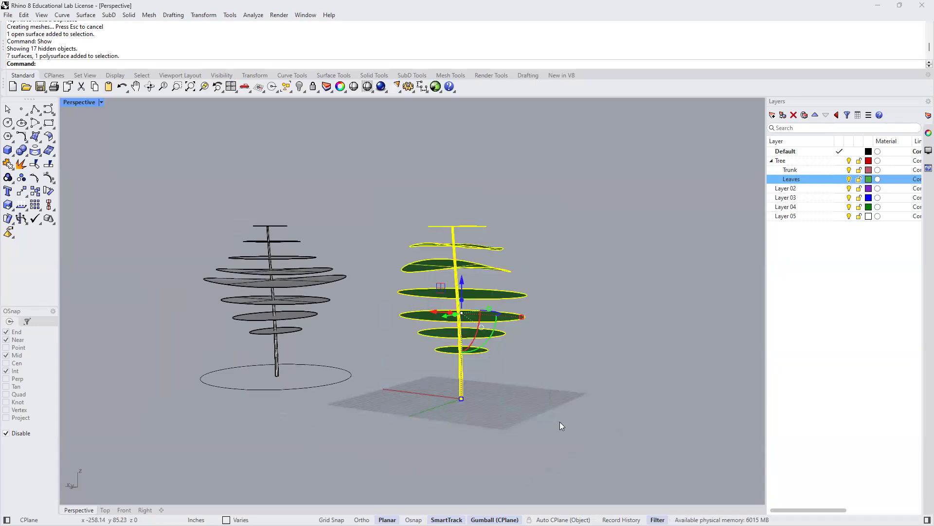
pyautogui.moveTo(524, 325); pyautogui.dragTo(501, 334, button='right')
pyautogui.moveTo(405, 320); pyautogui.dragTo(531, 319)
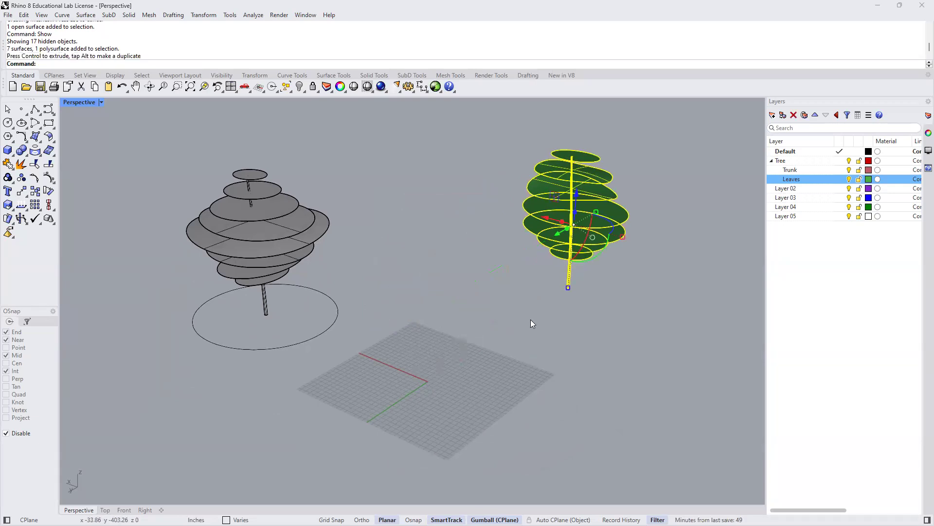
pyautogui.click(531, 319)
pyautogui.keyDown('shift'); pyautogui.moveTo(373, 425); pyautogui.dragTo(413, 410, button='right'); pyautogui.keyUp('shift')
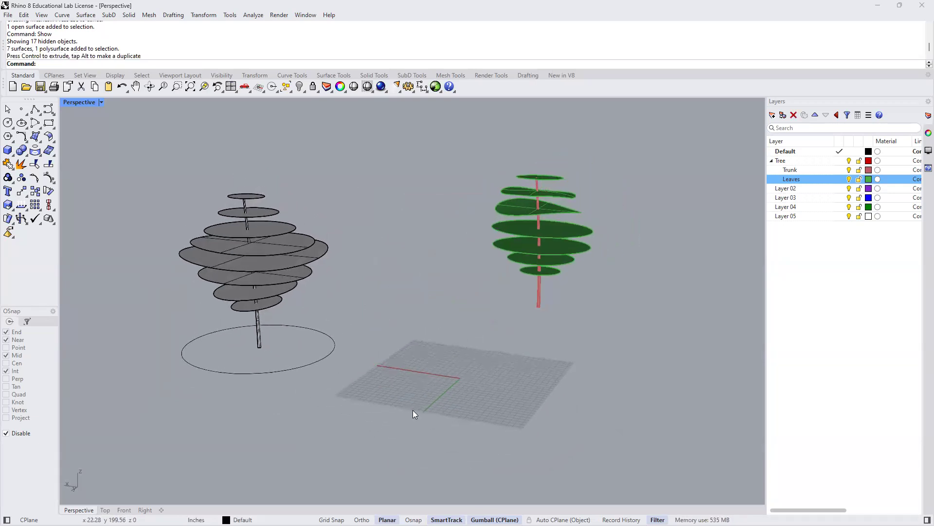
# - Create a truncated cone trunk at the origin with a 5-inch base radius, 35' height and 2-inch top radius
pyautogui.click(13, 156)
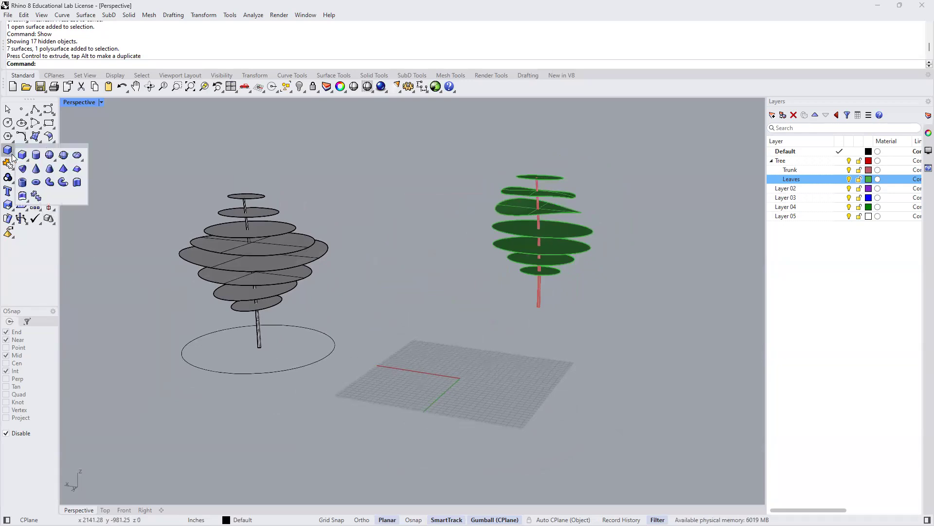
pyautogui.click(51, 169)
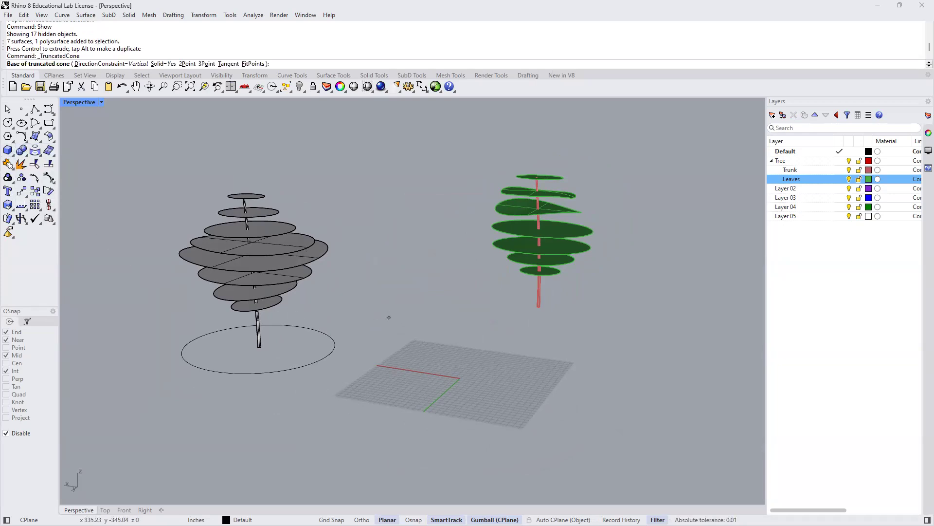
pyautogui.write('0')
pyautogui.press('Return')
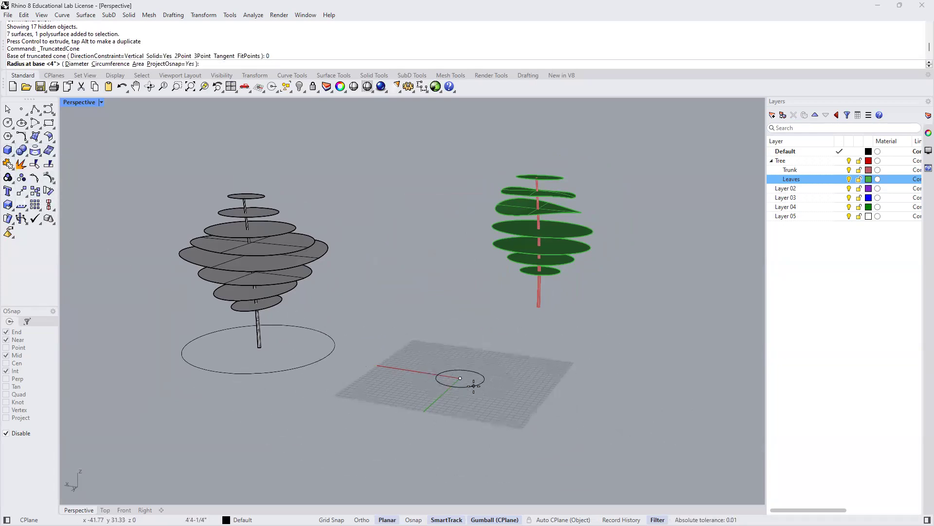
pyautogui.write('5')
pyautogui.press('Return')
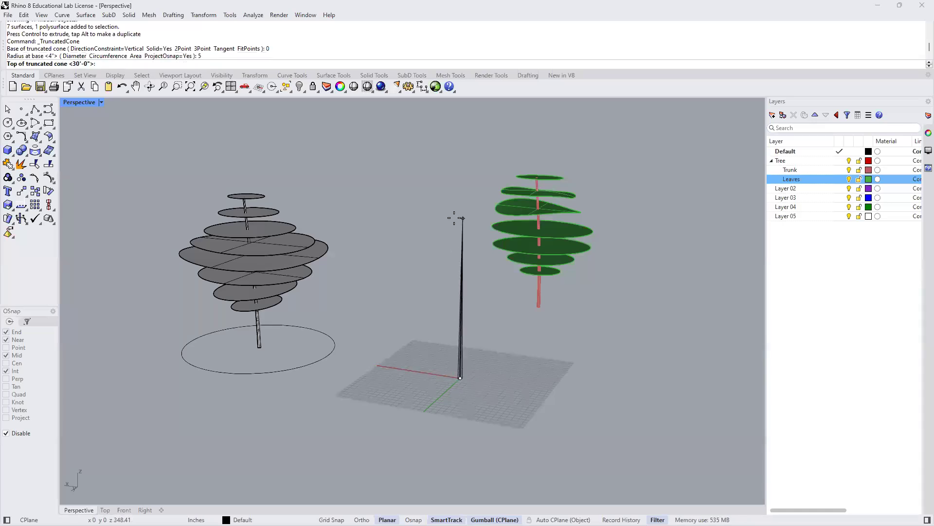
pyautogui.write("35'")
pyautogui.press('Return')
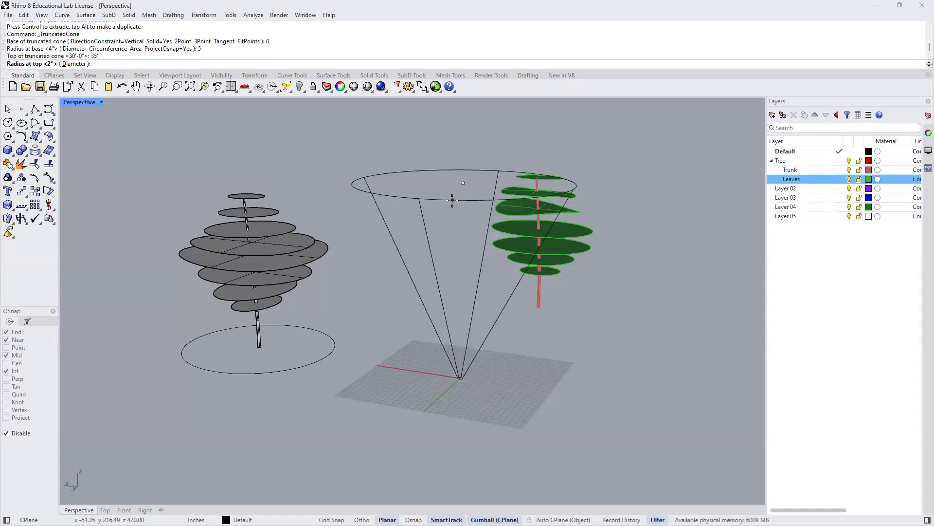
pyautogui.press('Return')
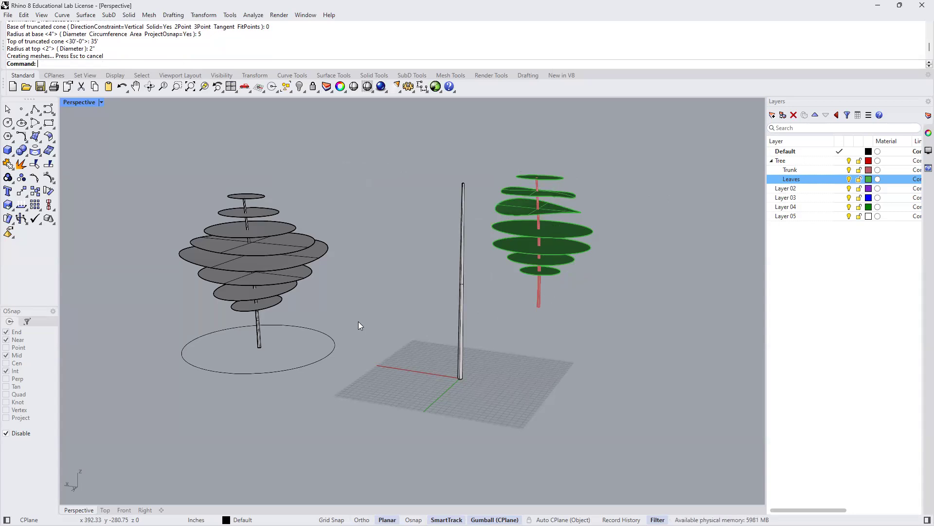
# - Draw a solid vertical cone on the ground beside the new straight trunk
pyautogui.click(14, 155)
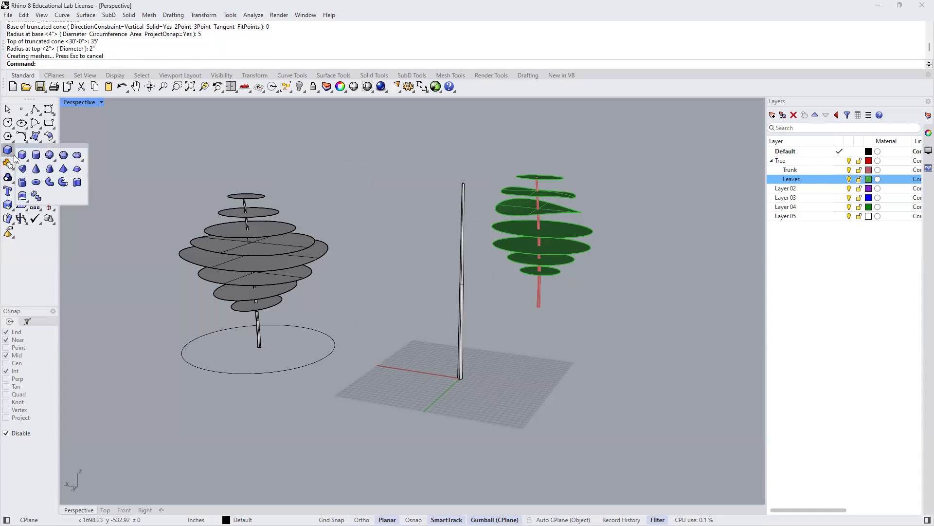
pyautogui.click(36, 168)
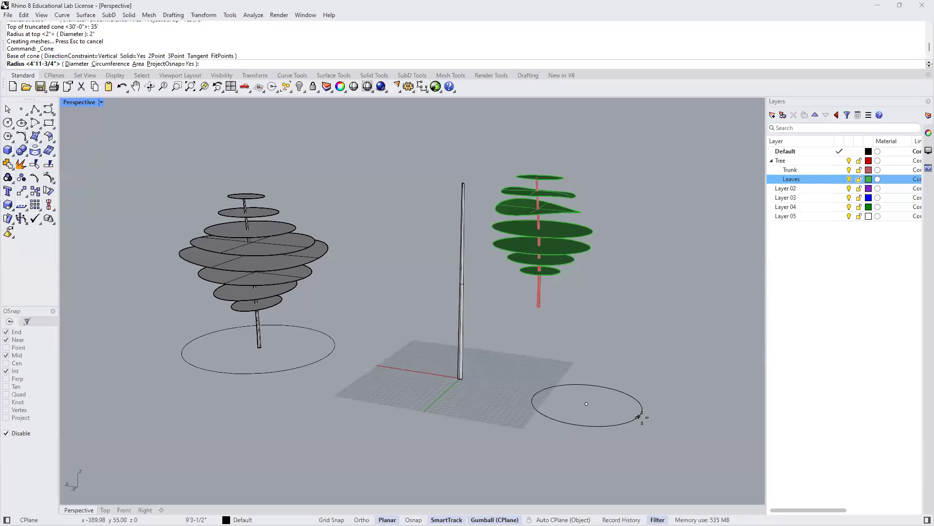
pyautogui.click(644, 413)
pyautogui.click(592, 268)
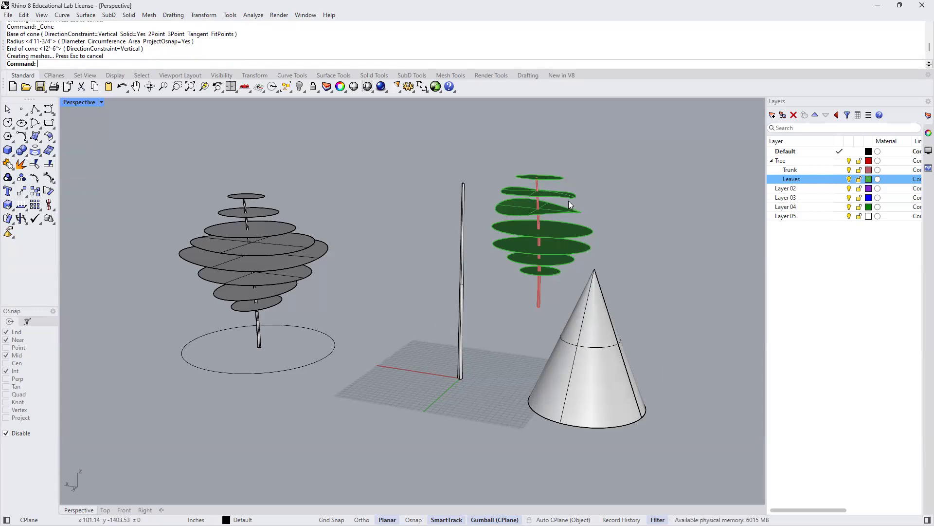
# - Delete the cone beside the new trunk
pyautogui.click(591, 317)
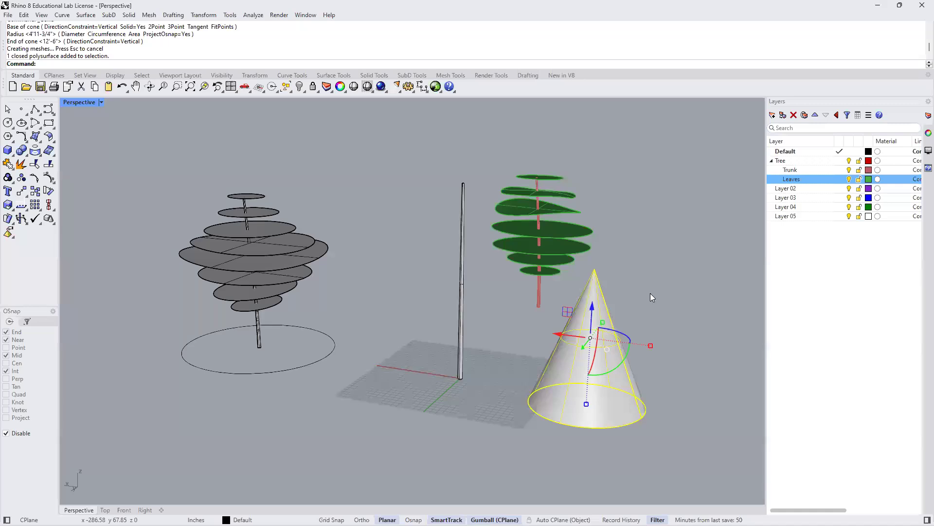
pyautogui.click(640, 285)
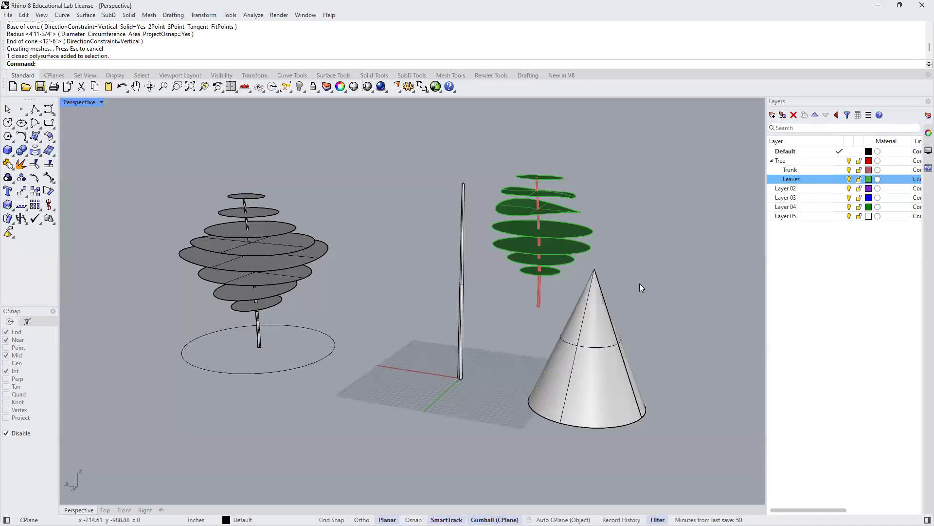
pyautogui.click(613, 333)
pyautogui.press('Delete')
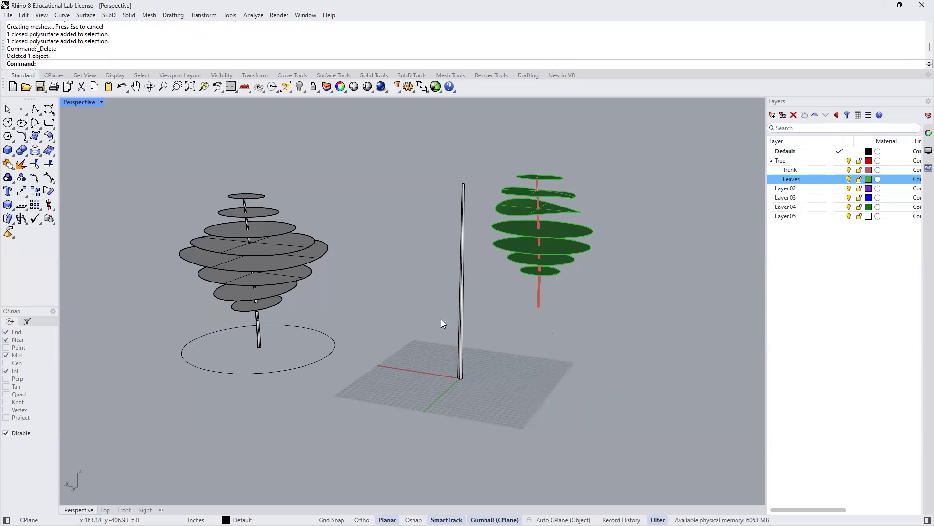
# - Create an ellipsoid centred at the origin with semi-axes about 7', 9' and 10' long, the longest one vertical
pyautogui.click(11, 154)
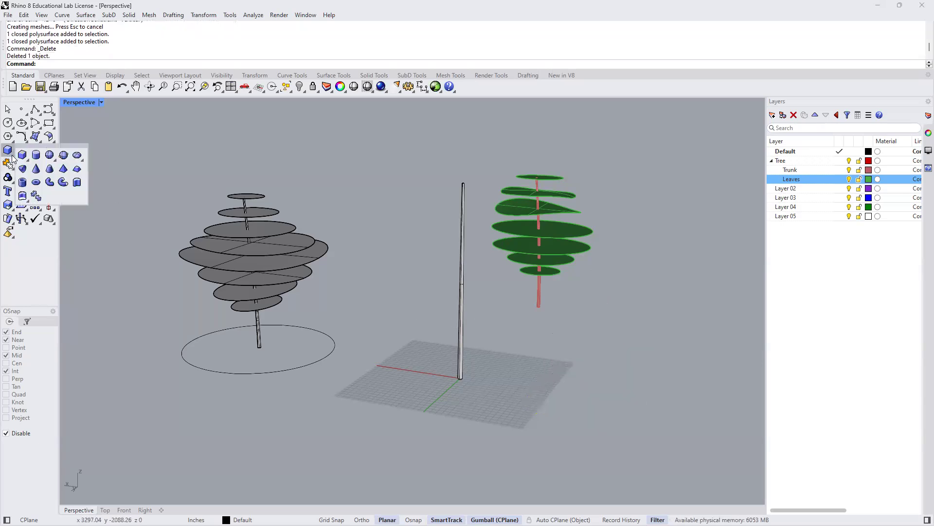
pyautogui.click(81, 158)
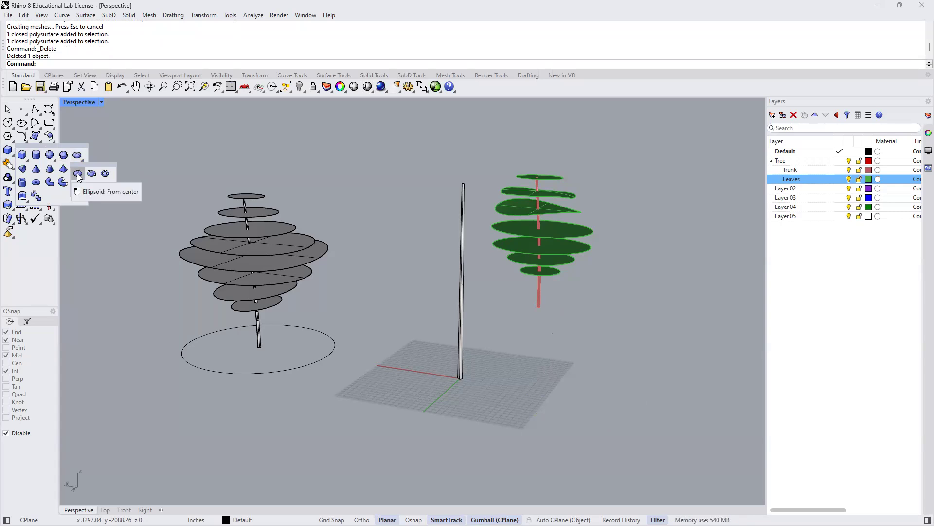
pyautogui.click(77, 174)
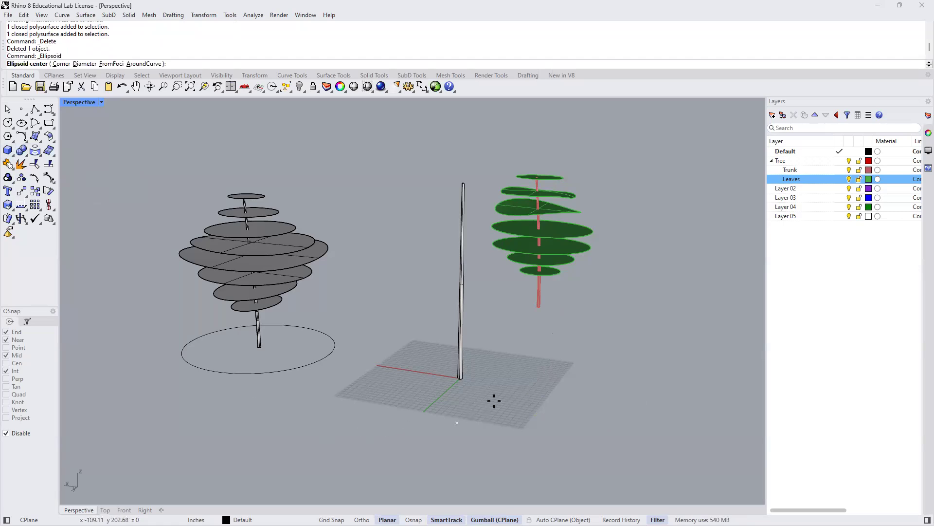
pyautogui.write('0')
pyautogui.press('Return')
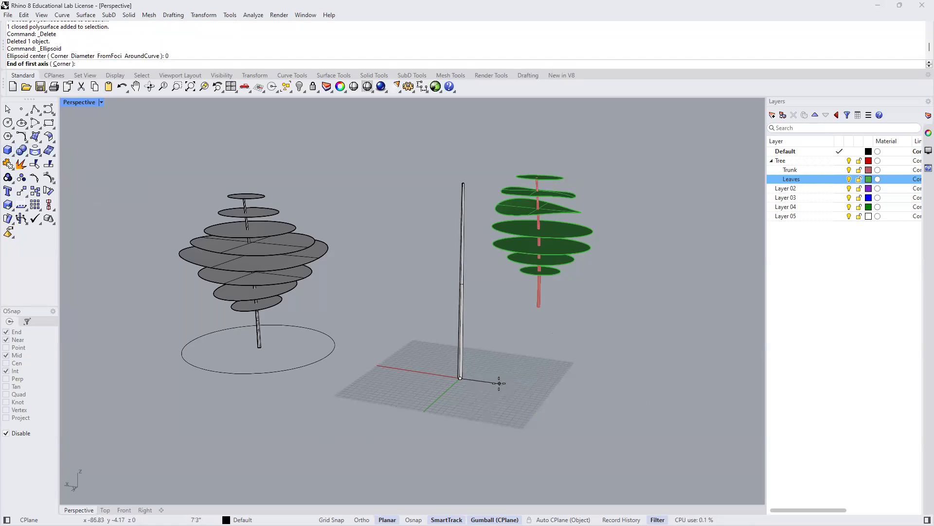
pyautogui.click(499, 384)
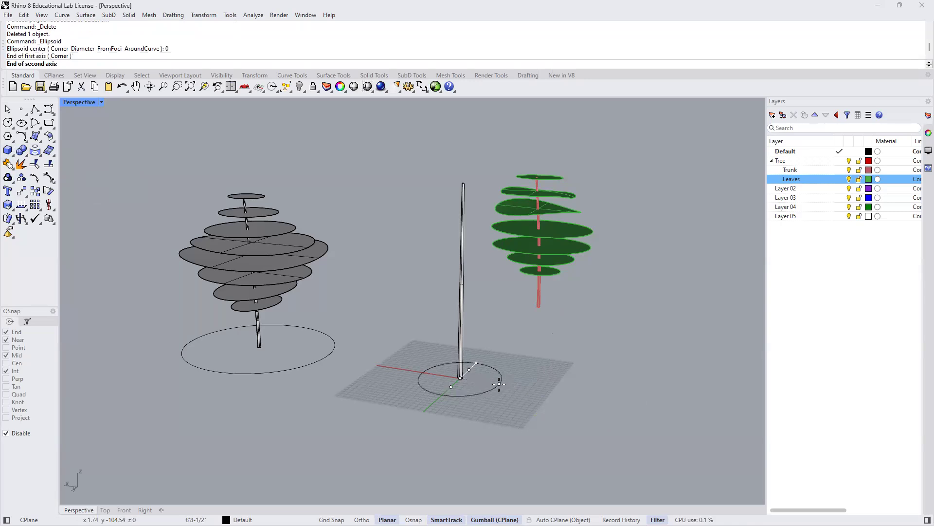
pyautogui.click(476, 364)
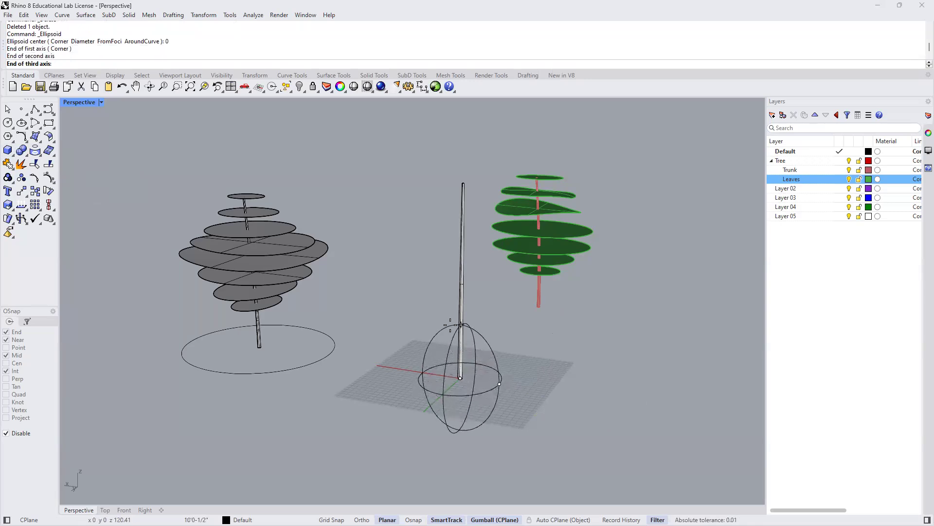
pyautogui.click(462, 322)
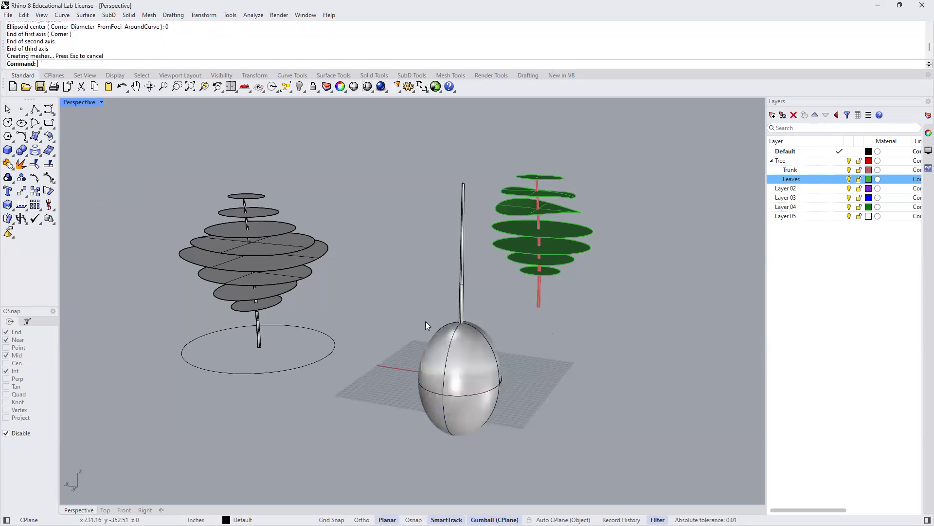
# - Move the ellipsoid straight up to the upper part of the new trunk as its canopy and clear the selection
pyautogui.click(440, 380)
pyautogui.moveTo(462, 359); pyautogui.dragTo(443, 208)
pyautogui.click(422, 292)
pyautogui.keyDown('shift'); pyautogui.moveTo(415, 371); pyautogui.dragTo(498, 290, button='right'); pyautogui.keyUp('shift')
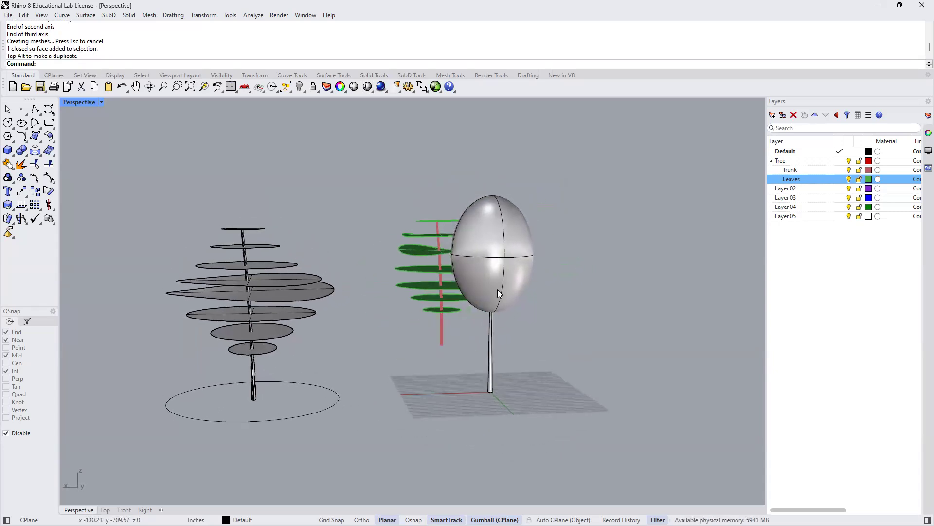
# - Scale the canopy ellipsoid up slightly in height and along both horizontal axes
pyautogui.click(524, 276)
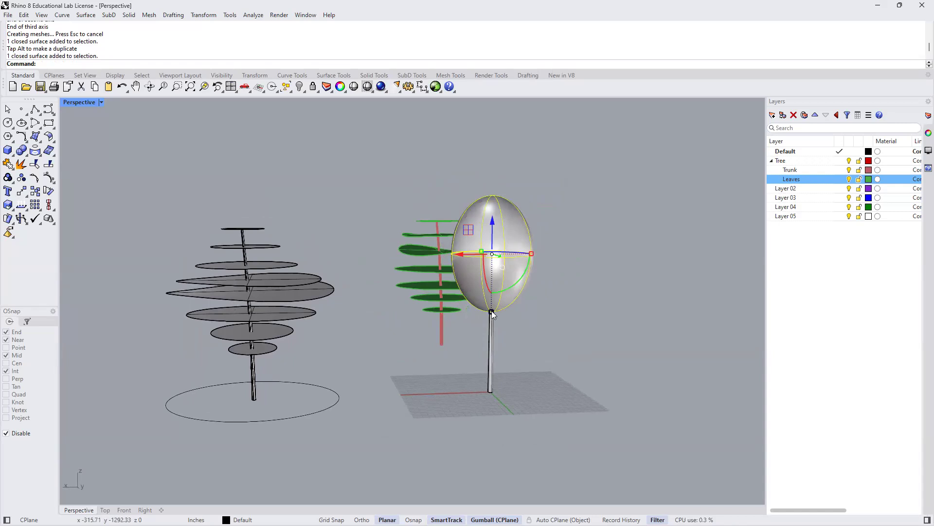
pyautogui.moveTo(491, 311); pyautogui.dragTo(491, 319)
pyautogui.moveTo(531, 255); pyautogui.dragTo(538, 255)
pyautogui.keyDown('shift'); pyautogui.moveTo(567, 262); pyautogui.dragTo(512, 256, button='right'); pyautogui.keyUp('shift')
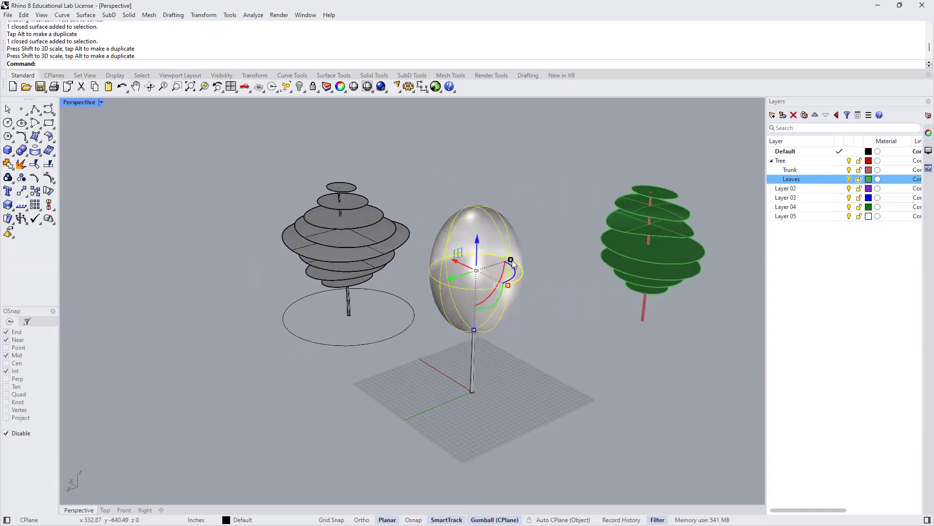
pyautogui.moveTo(512, 260); pyautogui.dragTo(504, 296)
pyautogui.moveTo(444, 334); pyautogui.dragTo(549, 317, button='right')
pyautogui.click(549, 317)
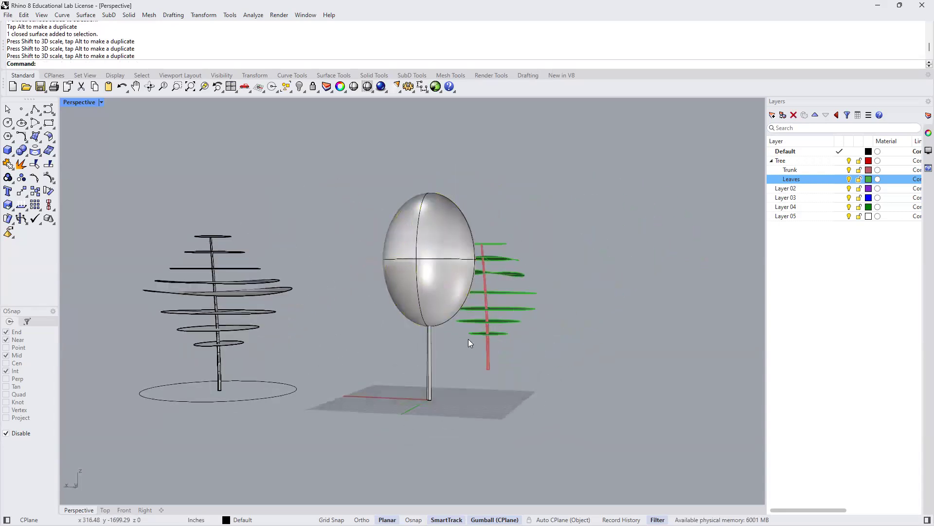
# - Set the Perspective view to Ghosted display and lower the canopy ellipsoid slightly along the trunk
pyautogui.click(101, 101)
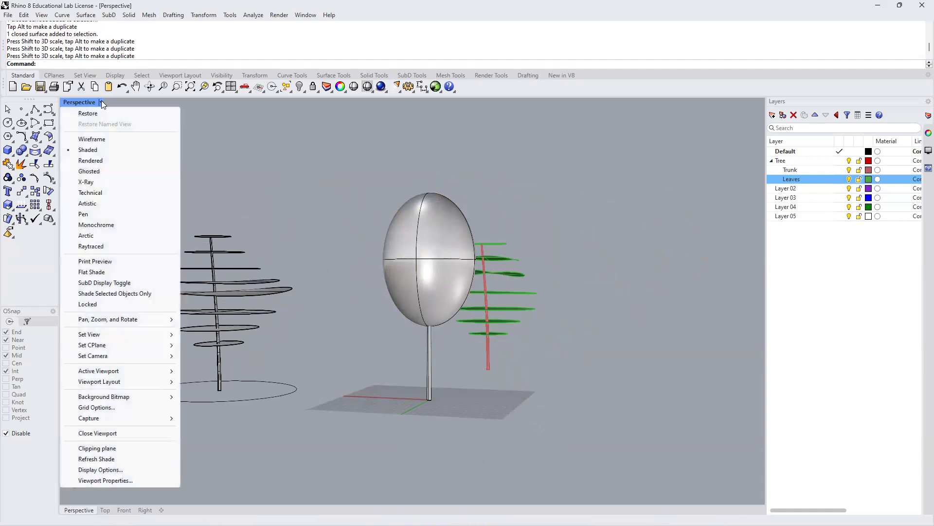
pyautogui.click(100, 172)
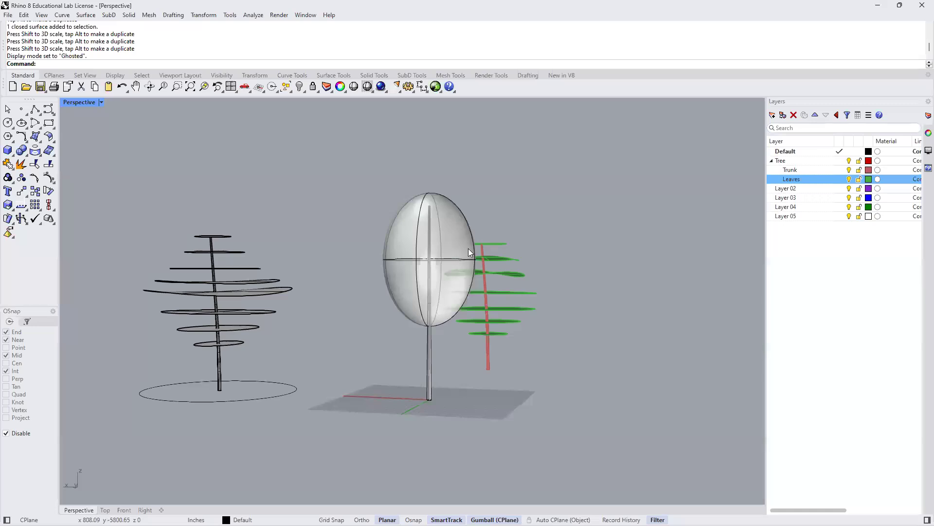
pyautogui.click(399, 256)
pyautogui.moveTo(431, 230); pyautogui.dragTo(430, 239)
pyautogui.click(356, 226)
pyautogui.moveTo(448, 344); pyautogui.dragTo(518, 271, button='right')
pyautogui.moveTo(469, 278); pyautogui.dragTo(512, 288, button='right')
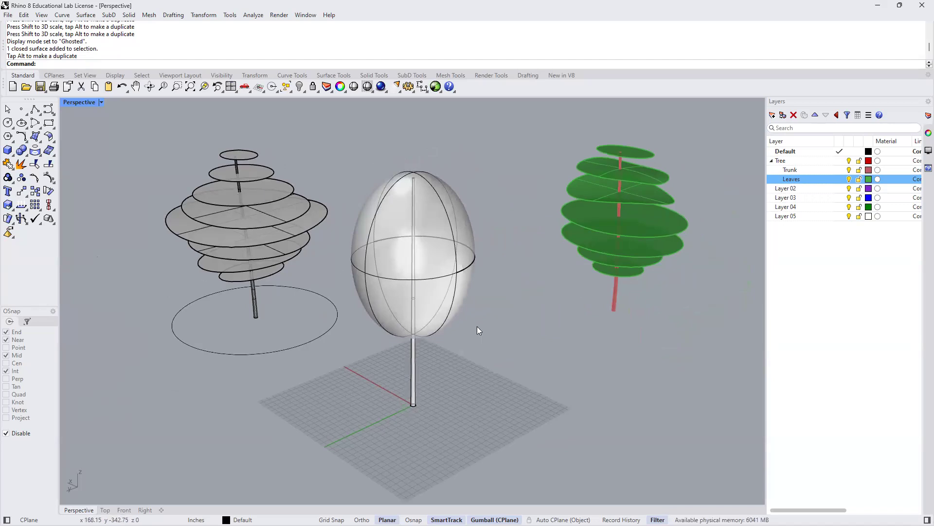
pyautogui.scroll(-2, 469, 326)
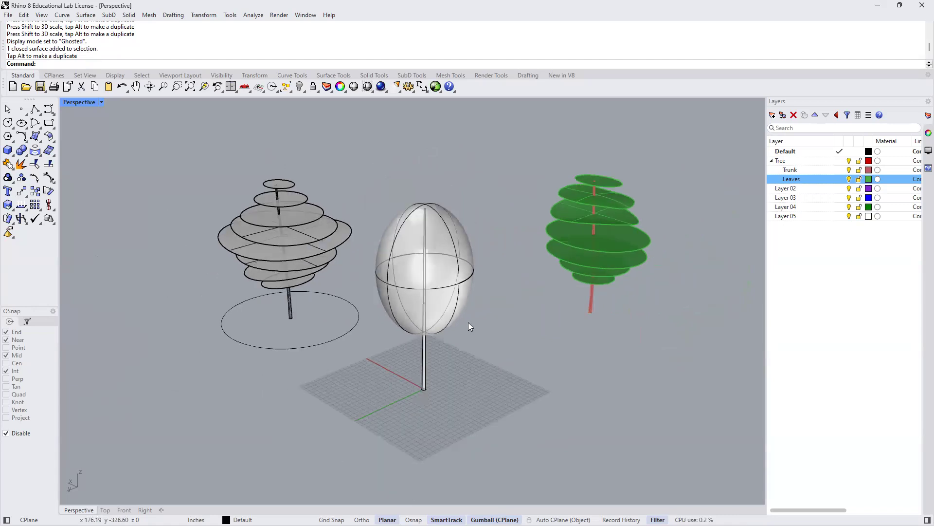